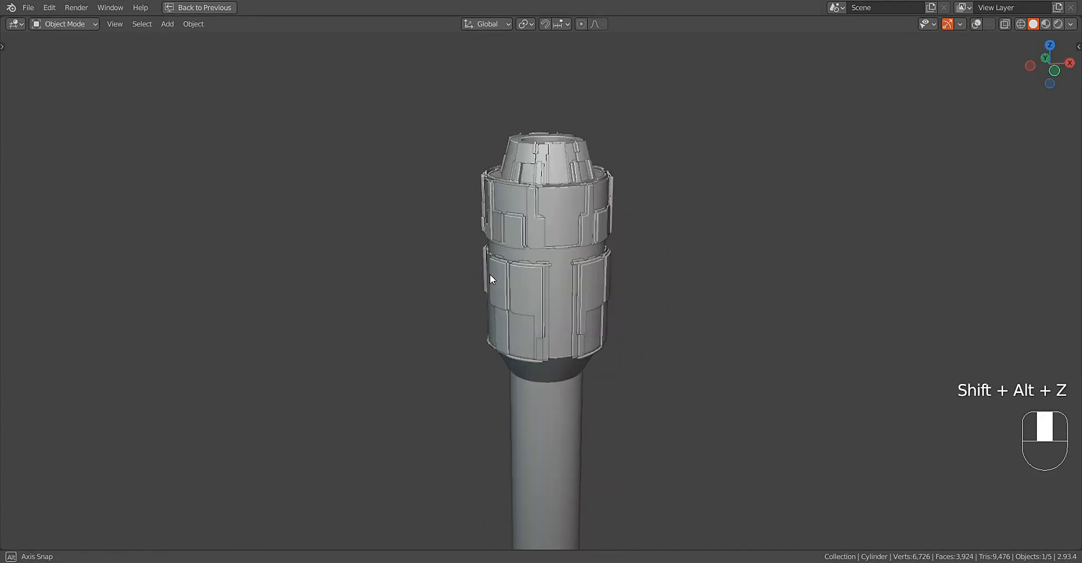
Step: Try other seeds for the first loop of the Random Extrude on the head
key("F9")
scroll(717, 250, "up", 2, "ctrl")
scroll(717, 250, "up", 2, "ctrl")
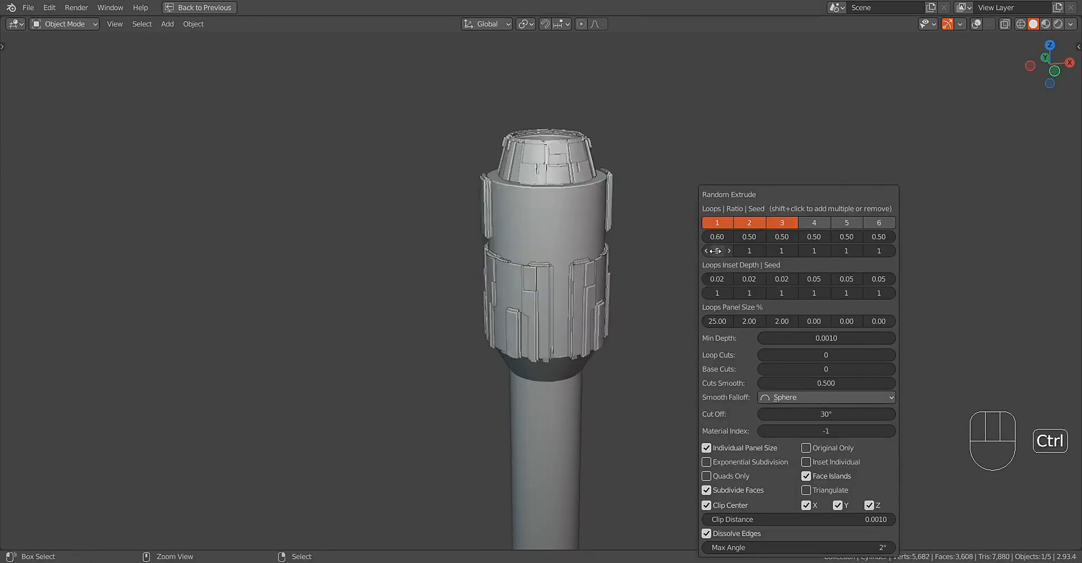
scroll(749, 251, "up", 1, "ctrl")
middle_click_drag(676, 316, 554, 333)
key("F9")
scroll(717, 251, "up", 2, "ctrl")
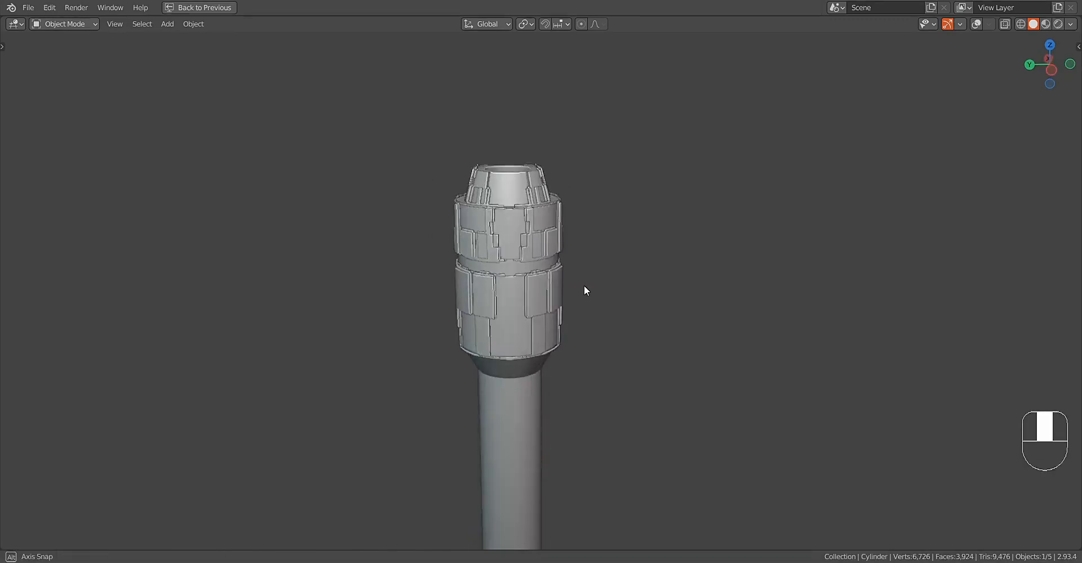
Step: Add Random Panels to the face loops of the narrow middle band and tapered top, with panel seed 4 and 3 cuts
scroll(583, 286, "up", 2)
key("Tab")
key("shift+alt+z")
left_click(566, 277, "alt+shift")
key("alt+a")
left_click(566, 277, "alt+shift")
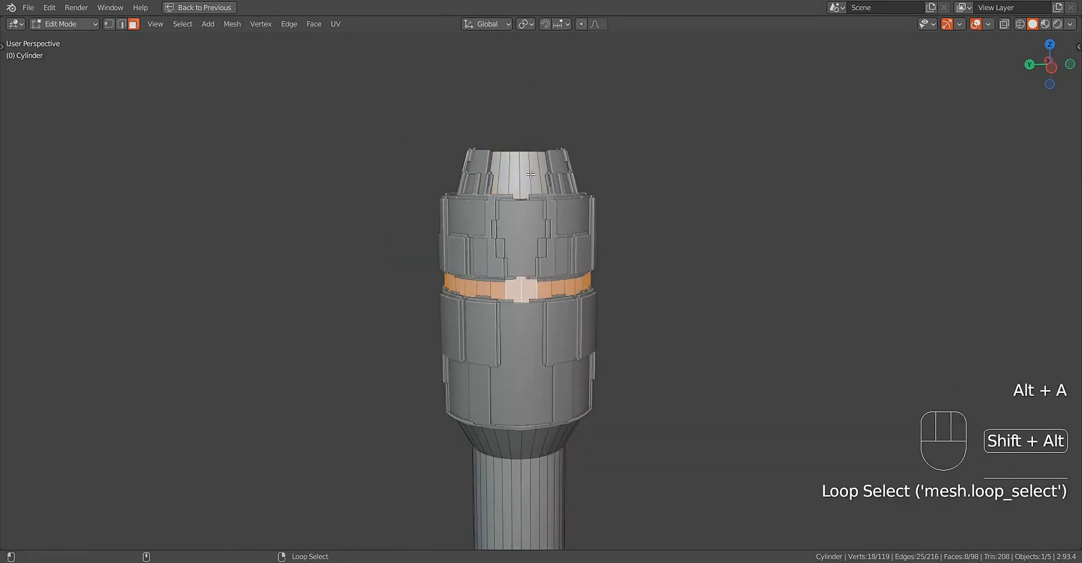
key("Tab")
key("shift+alt+z")
key("shift+q")
left_click(674, 221)
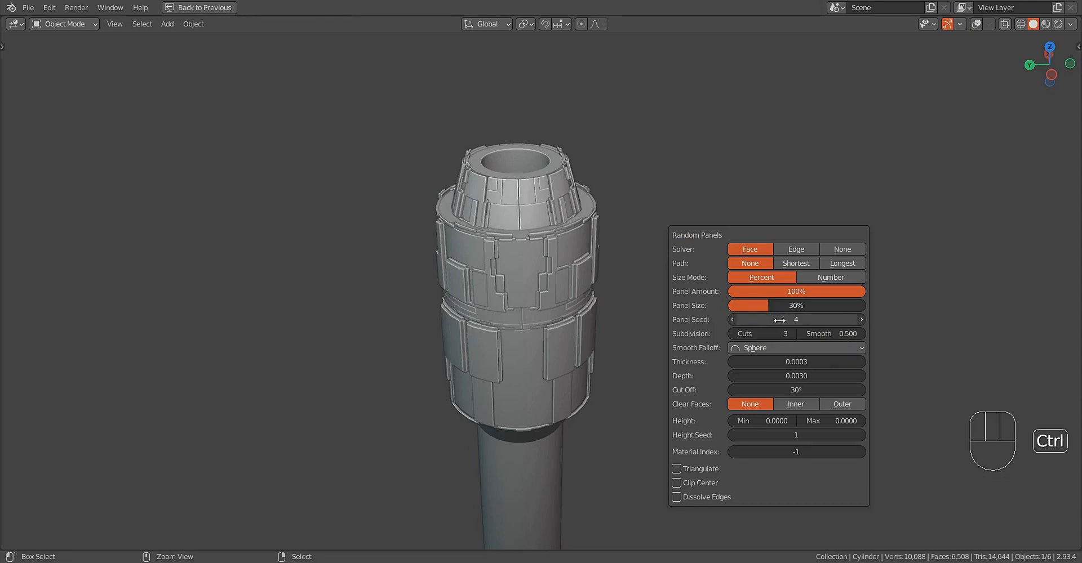
Step: Set the new panels' maximum height to 0.0040 and their subdivision to 10 cuts
mouse_move(648, 307)
middle_mouse_down()
mouse_move(540, 296)
mouse_move(637, 300)
mouse_move(488, 313)
mouse_move(631, 296)
middle_mouse_up()
scroll(648, 295, "up", 1)
key("F9")
left_click_drag(826, 472, 840, 472)
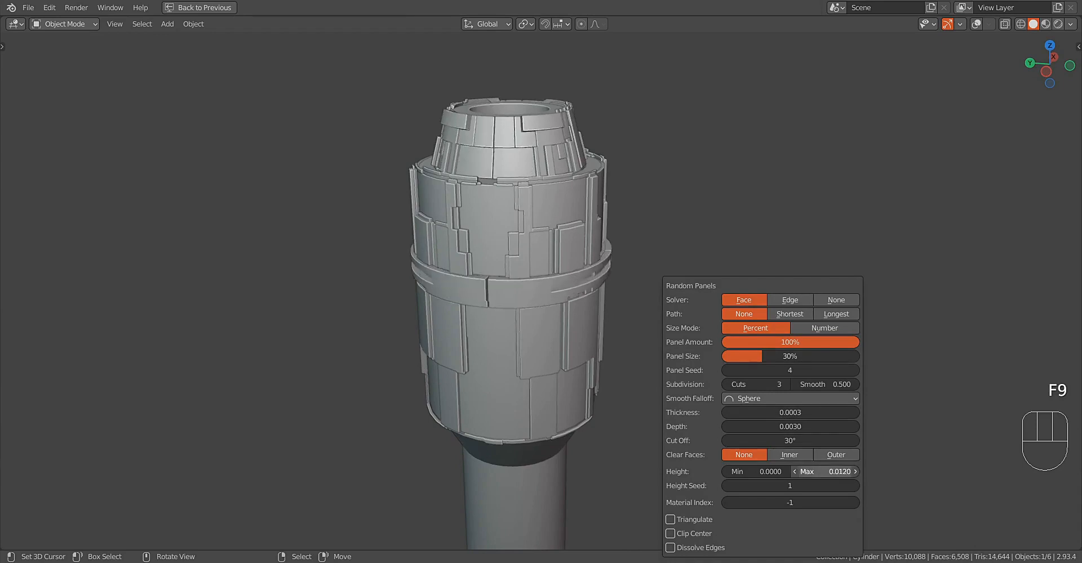
scroll(825, 472, "down", 1, "ctrl")
scroll(756, 384, "up", 2, "ctrl")
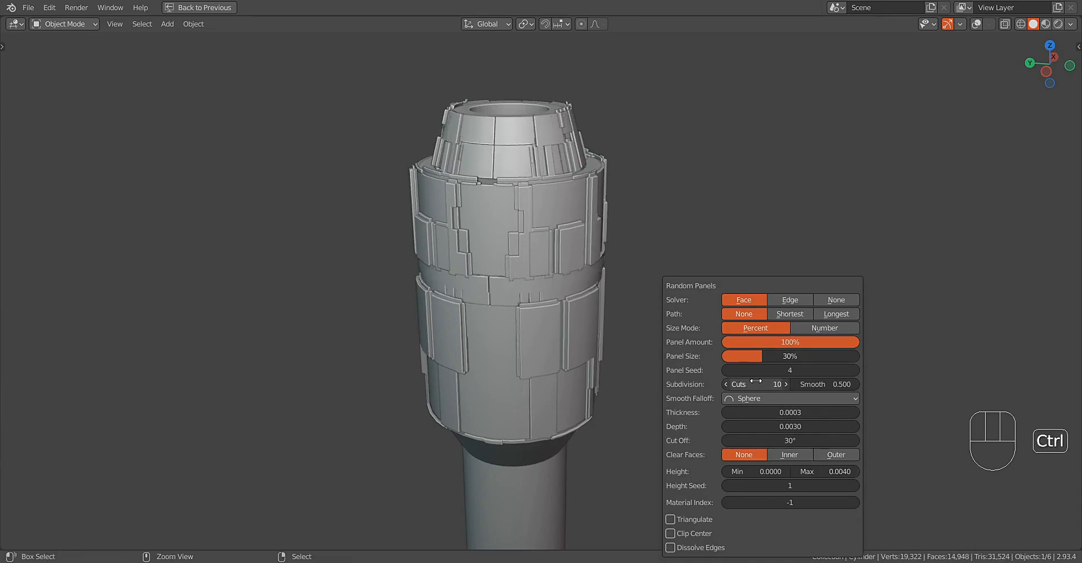
Step: Set the band and top panels to panel seed 15, 7 cuts, maximum height 0.0090 and height seed 5
middle_click_drag(654, 316, 606, 310)
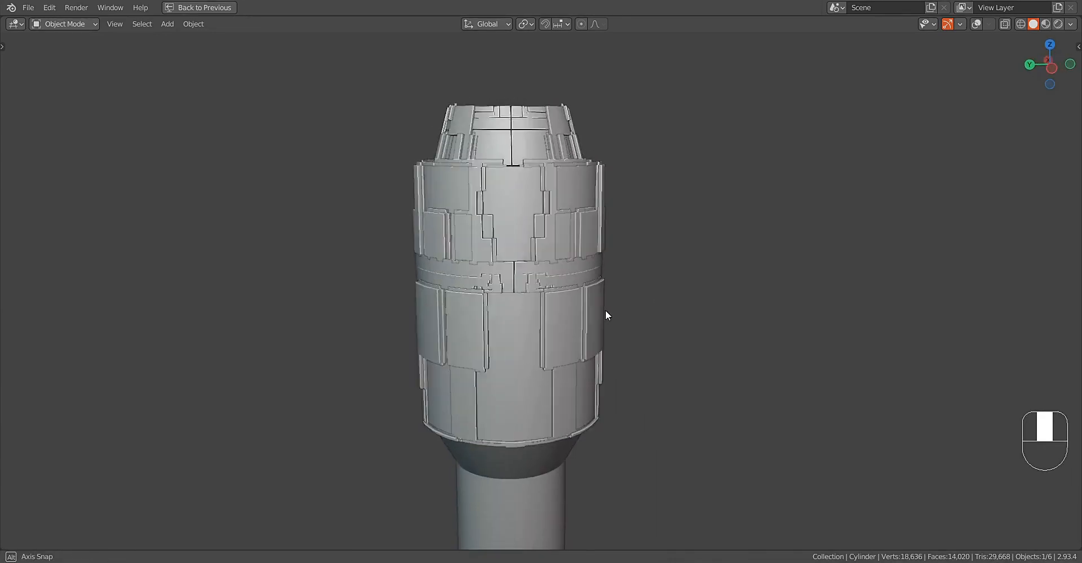
key("F9")
scroll(764, 369, "up", 1, "ctrl")
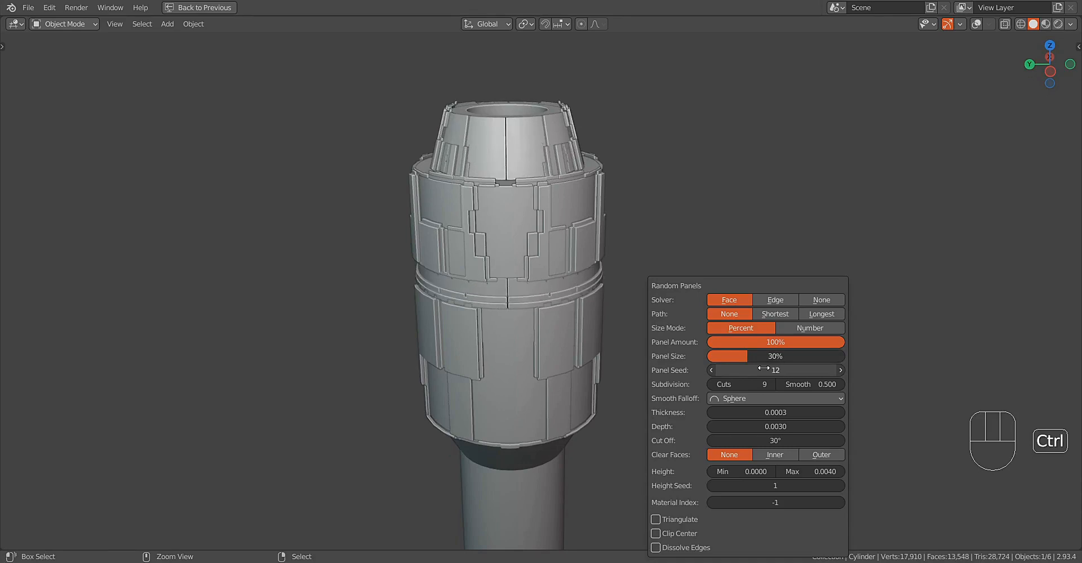
middle_click_drag(680, 439, 626, 314)
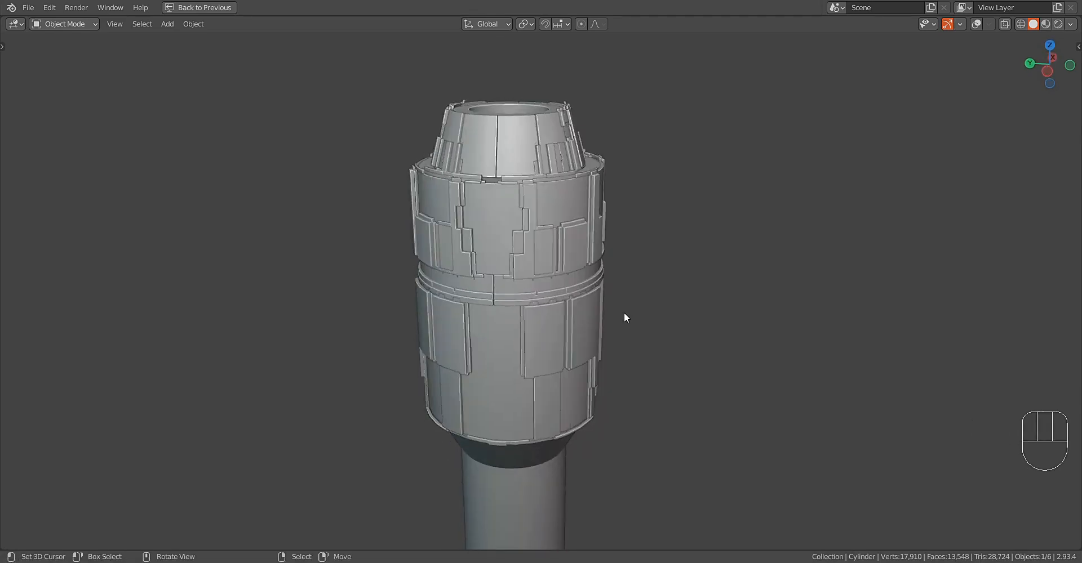
key("F9")
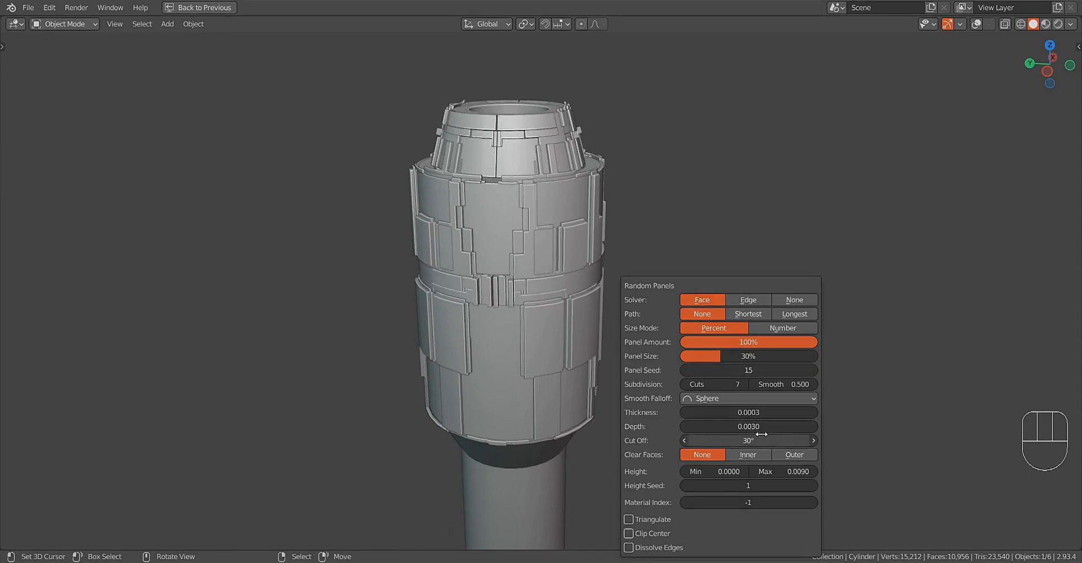
scroll(748, 483, "up", 2, "ctrl")
middle_click_drag(535, 288, 614, 242)
key("F9")
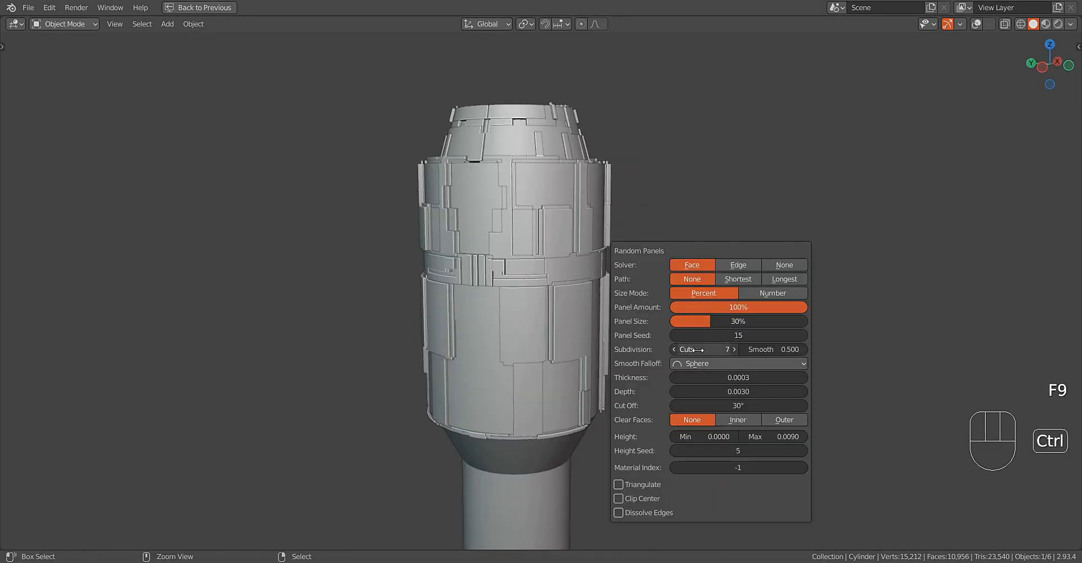
Step: Reduce the band and top panels to 5 cuts, enable Clip Center and lower the clip distance below 0.0020
middle_click_drag(539, 237, 576, 225)
scroll(530, 248, "up", 2)
key("F9")
left_click(624, 495)
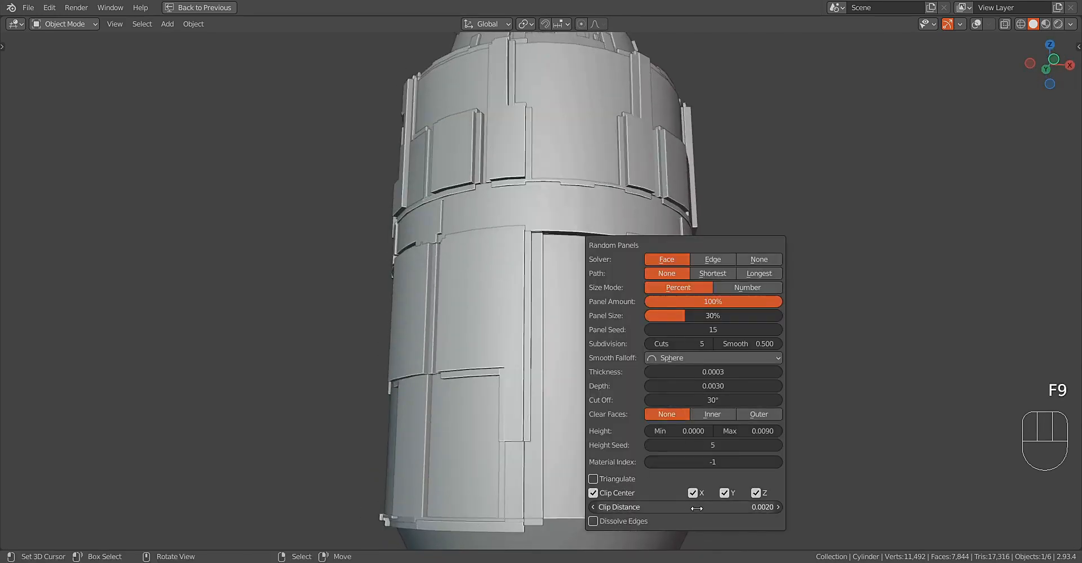
left_click_drag(697, 509, 665, 508, "shift")
Step: Select only the outer faces of the wide panel on the narrow middle band of the panel object
key("Tab")
key("Tab")
key("Tab")
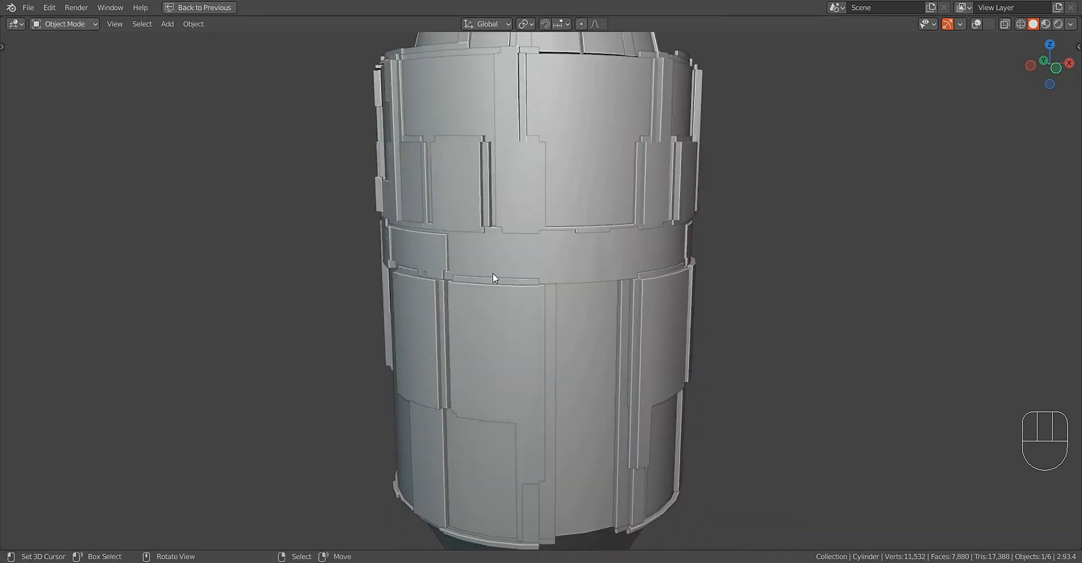
key("shift+alt+z")
key("alt+a")
right_click(591, 277, "ctrl+shift")
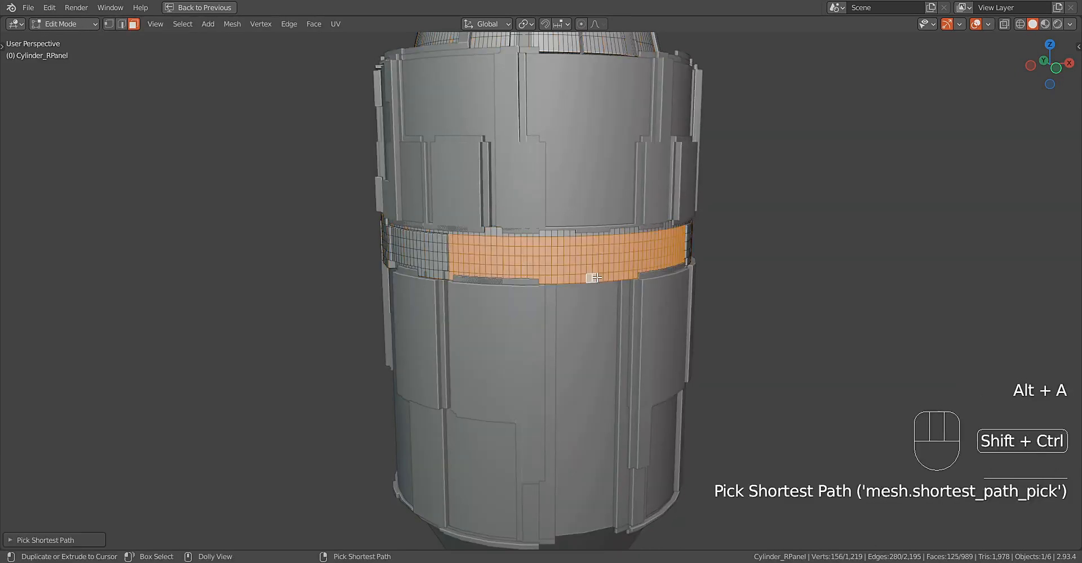
middle_click_drag(638, 283, 630, 262)
key("Tab")
middle_click_drag(707, 241, 678, 265, "shift")
key("shift+alt+z")
Step: Try Random Panels on the selected band faces with 60% panel size, 0 cuts and panel seed 9
key("shift+q")
left_click(679, 265)
left_click(771, 371)
key("Return")
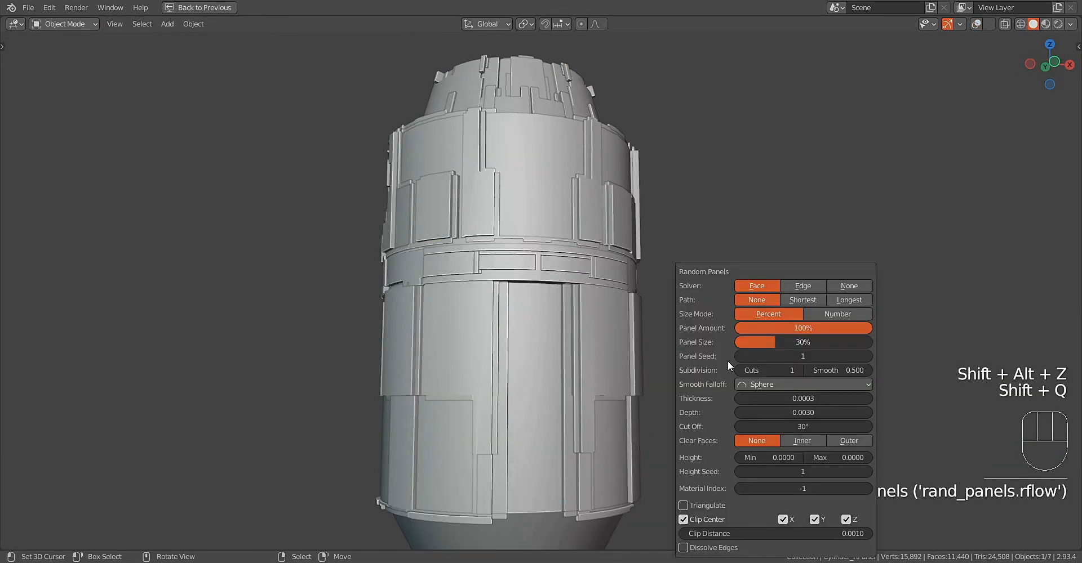
scroll(766, 370, "down", 5, "ctrl")
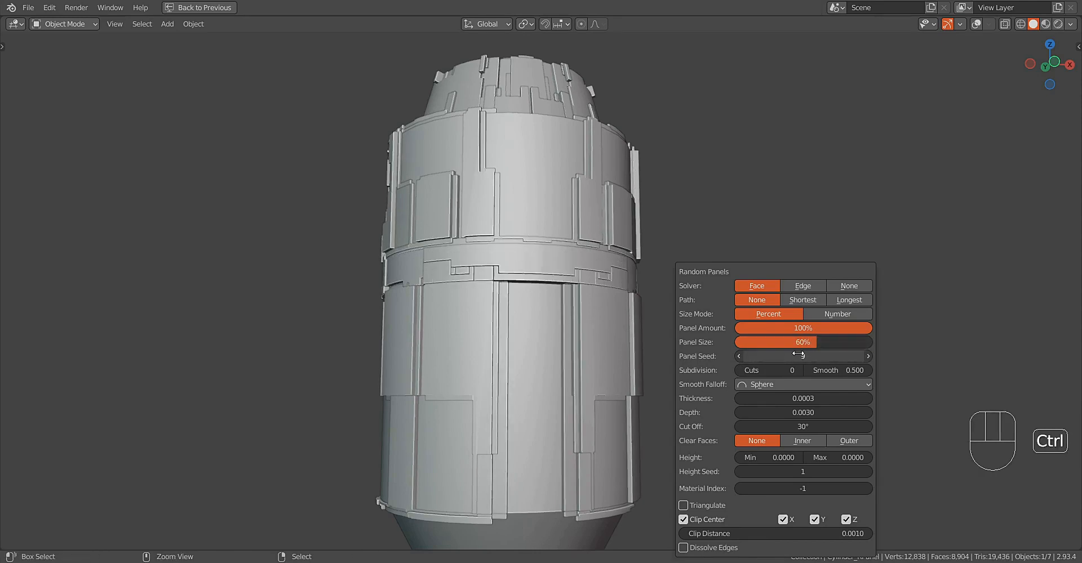
scroll(614, 307, "down", 2)
middle_click_drag(597, 300, 591, 277)
scroll(625, 278, "up", 2)
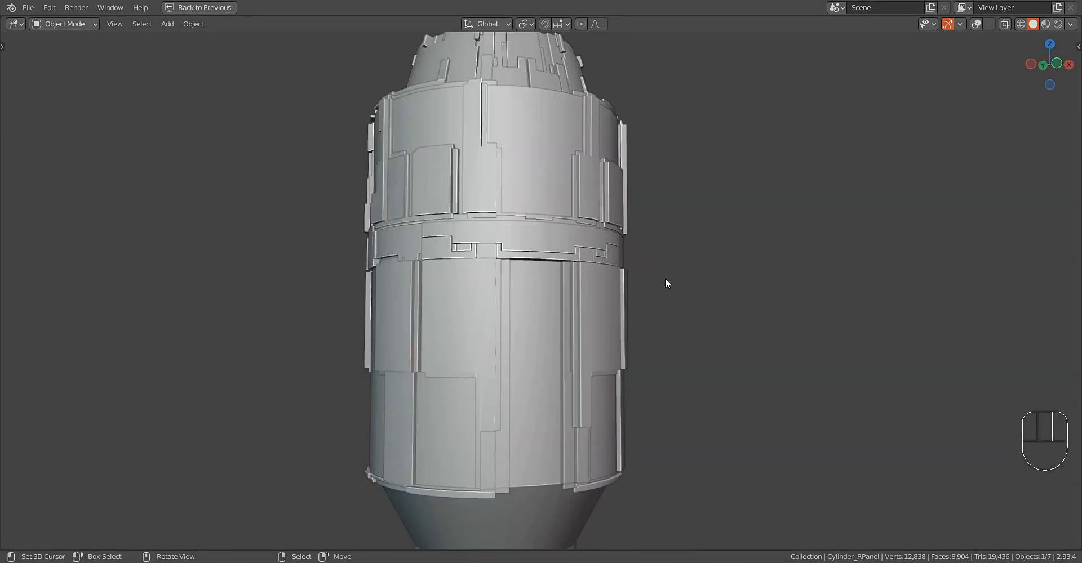
Step: Try 2 cuts and panel seed 26 on the band's extra Random Panels, and undo the whole operation
key("F9")
left_click(695, 521)
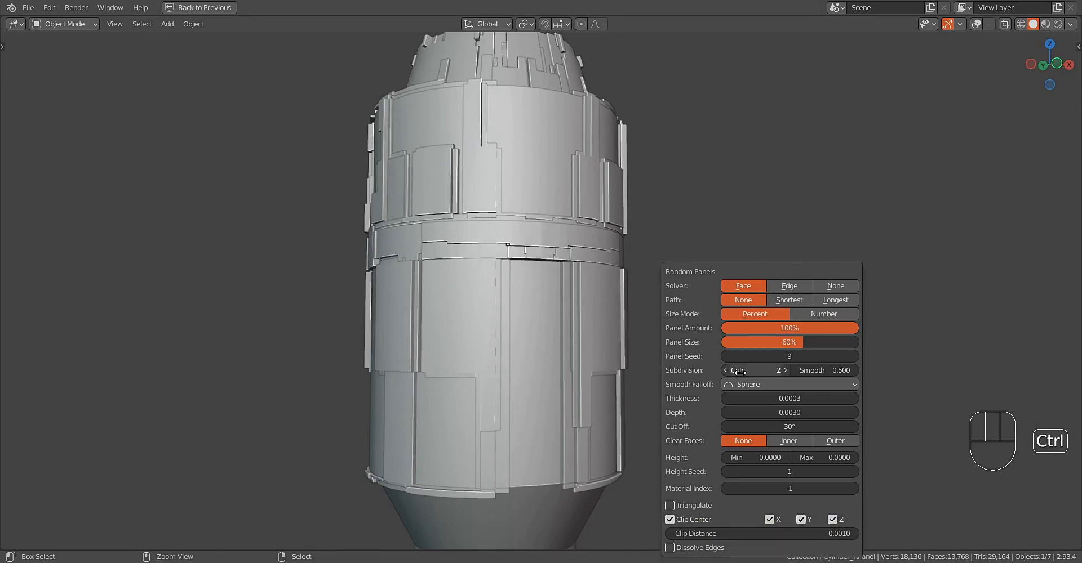
left_click_drag(774, 357, 801, 356)
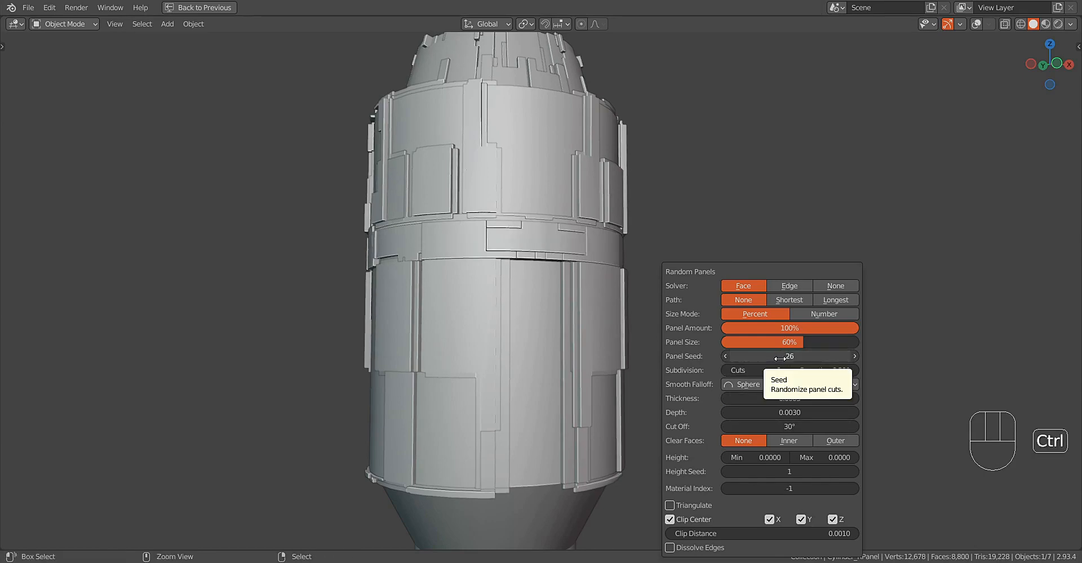
scroll(614, 304, "down", 3)
mouse_move(611, 304)
middle_mouse_down()
mouse_move(580, 258)
mouse_move(622, 280)
mouse_move(629, 311)
middle_mouse_up()
scroll(648, 312, "up", 2)
key("ctrl+z")
Step: Random Extrude the selected band faces using only the first loop, with seed 22 and Subdivide Faces disabled
key("shift+q")
left_click(704, 258)
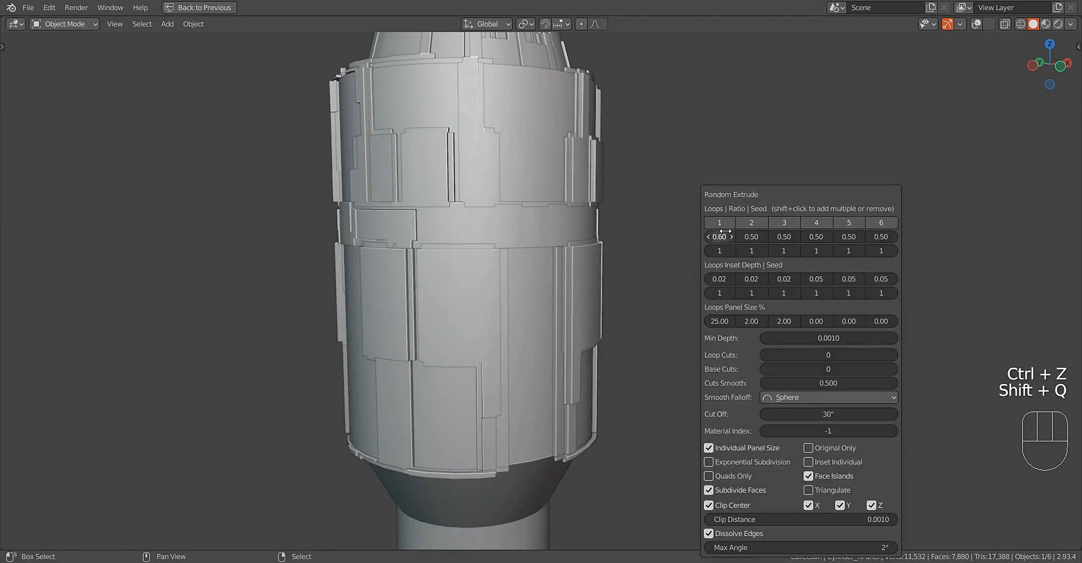
left_click(748, 490)
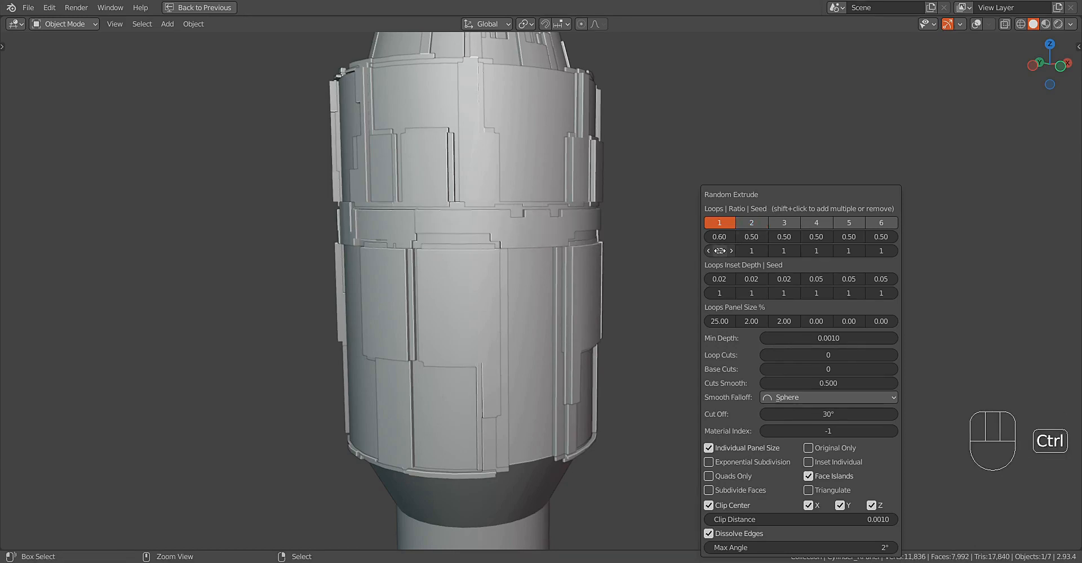
middle_click_drag(698, 258, 623, 302)
scroll(549, 354, "up", 3)
Step: Disable Dissolve Edges, re-enable Subdivide Faces and add a second loop with panel size 10.00 to the band's Random Extrude
key("F9")
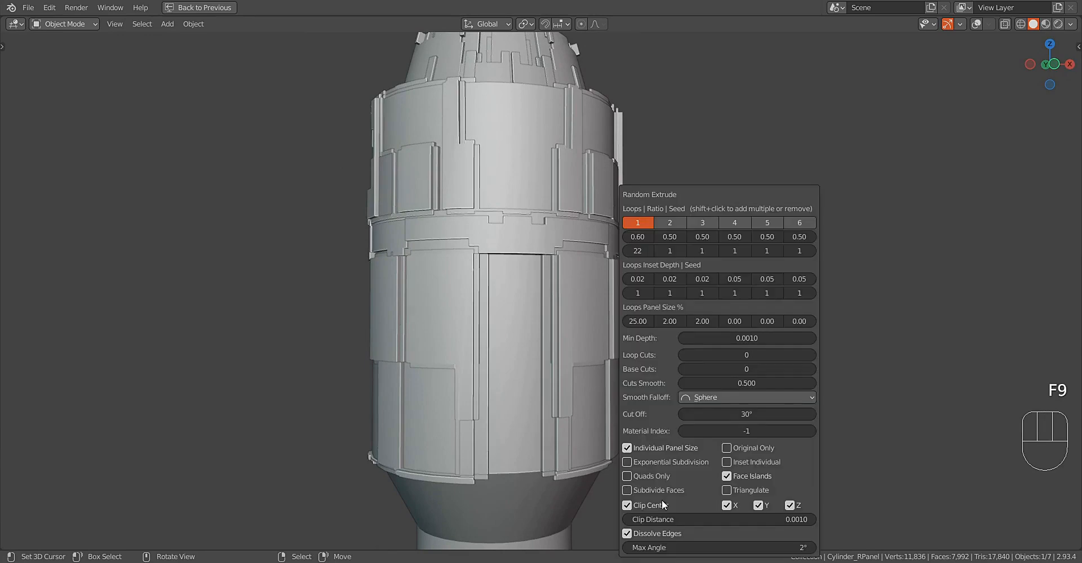
left_click(627, 534)
mouse_move(614, 338)
middle_mouse_down()
mouse_move(606, 310)
mouse_move(396, 343)
mouse_move(615, 326)
middle_mouse_up()
key("F9")
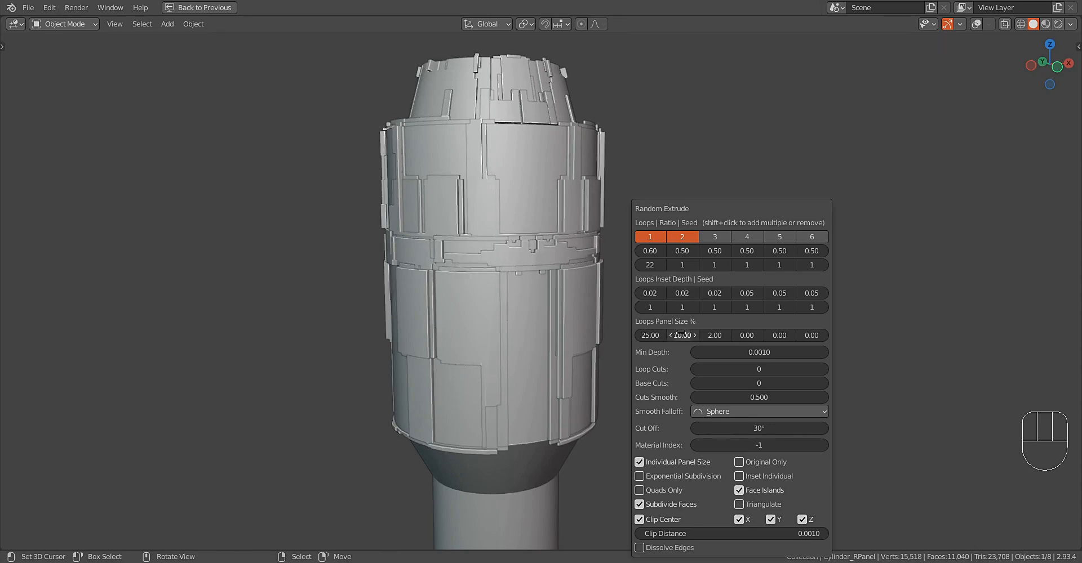
Step: Change the first loop's seed to 25 in the band's Random Extrude
scroll(656, 264, "up", 1, "ctrl")
scroll(597, 299, "down", 3)
mouse_move(595, 311)
middle_mouse_down()
mouse_move(465, 312)
mouse_move(593, 303)
middle_mouse_up()
scroll(592, 303, "up", 3)
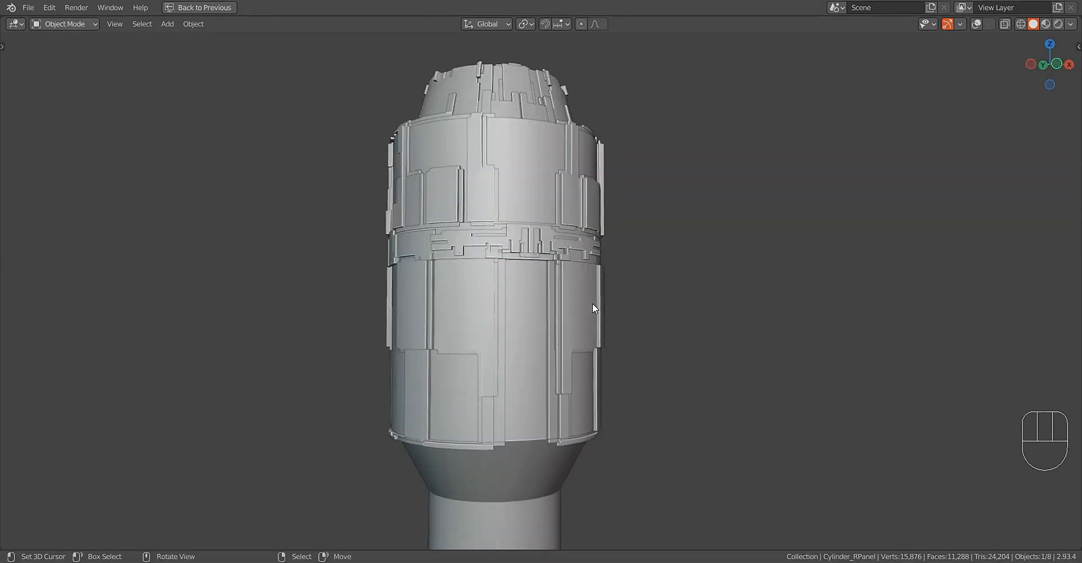
Step: Turn Clip Center off and on again for the band's Random Extrude, and lower its clip distance
key("F9")
middle_click_drag(495, 307, 667, 318)
scroll(667, 318, "up", 2)
scroll(668, 318, "down", 1)
key("F9")
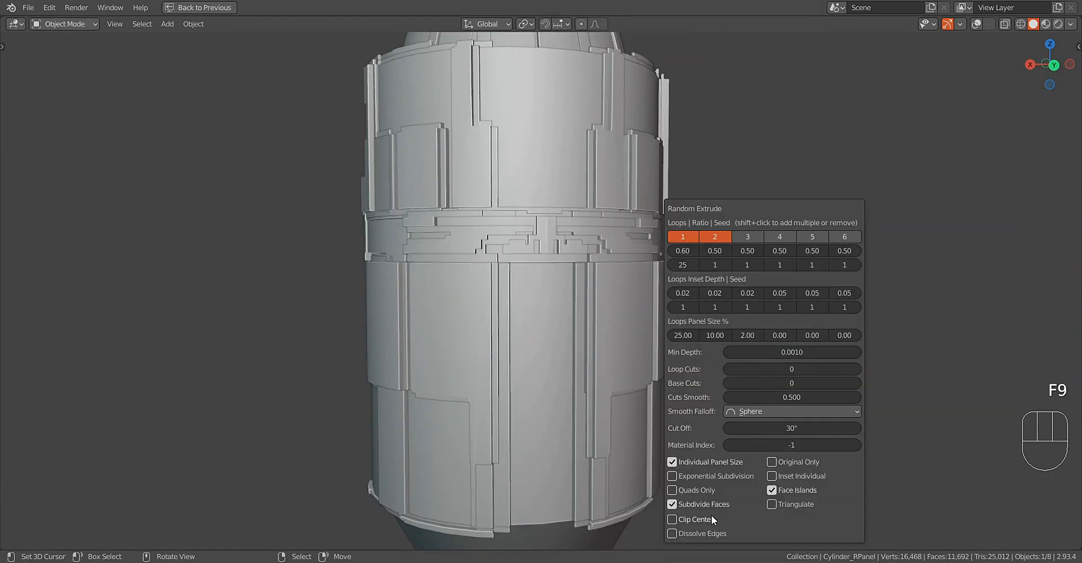
left_click(711, 519)
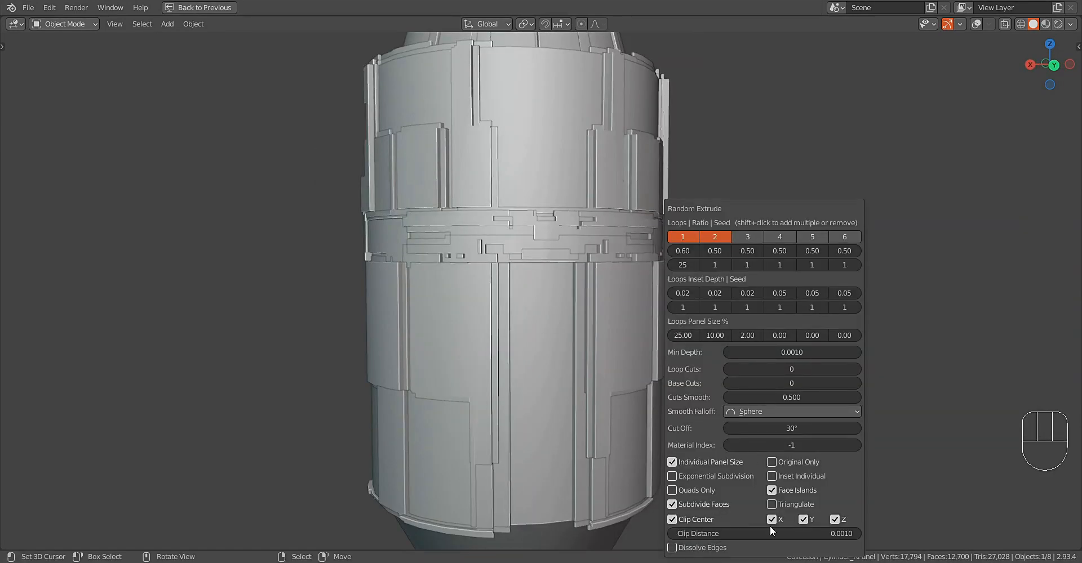
left_click_drag(764, 533, 744, 533, "shift")
scroll(578, 310, "down", 2)
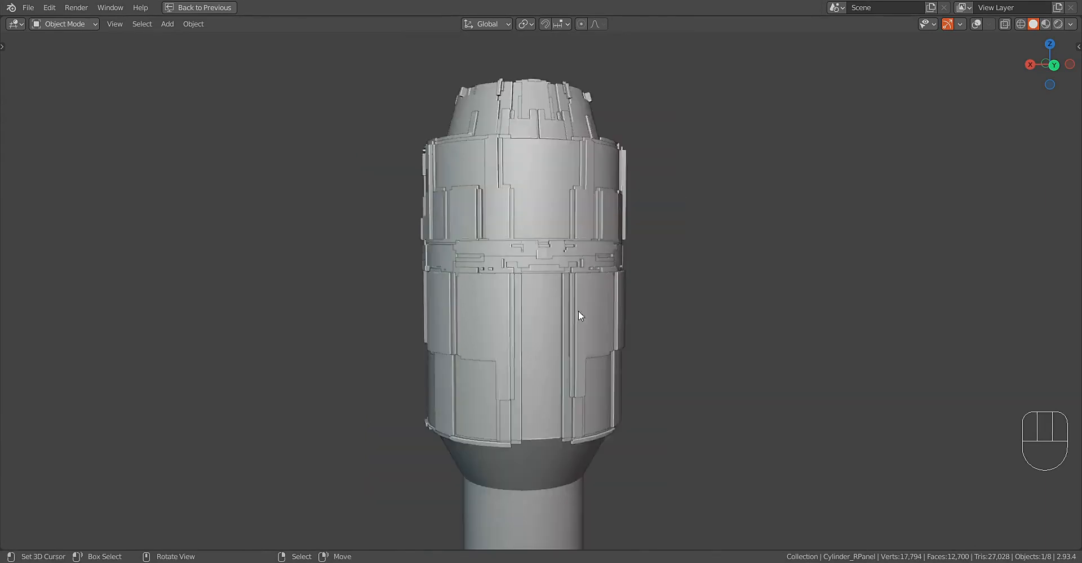
Step: On the main cylinder, select only the face loop of the head's large lower section
middle_click_drag(578, 310, 543, 295)
scroll(610, 337, "down", 1)
scroll(533, 329, "down", 4)
right_click(543, 296)
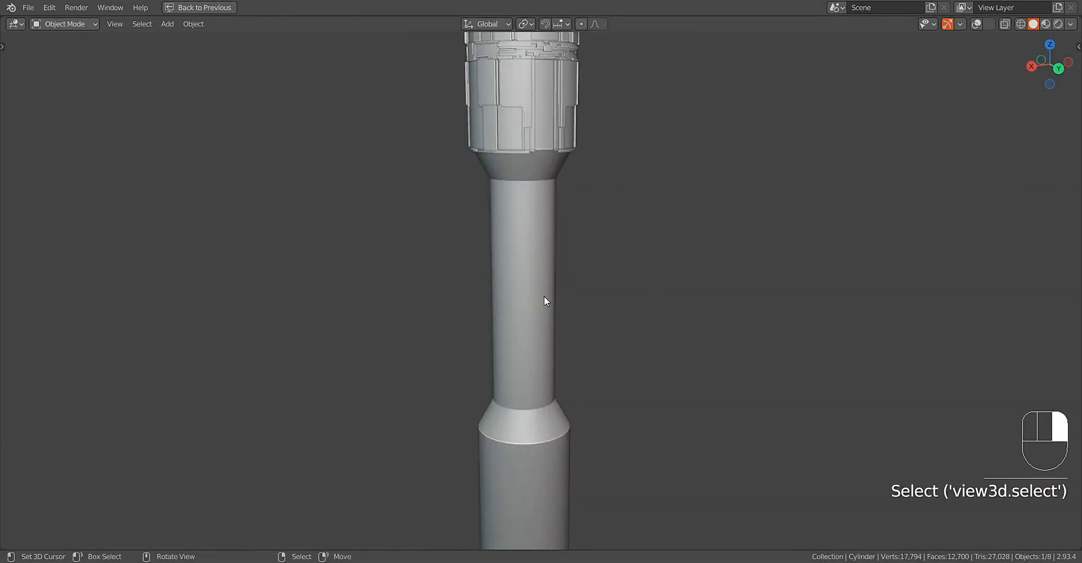
key("Tab")
key("shift+alt+z")
key("alt+a")
right_click(543, 174, "alt+shift")
key("3")
right_click(546, 138, "alt+shift")
middle_click_drag(547, 138, 524, 175)
scroll(541, 304, "up", 4)
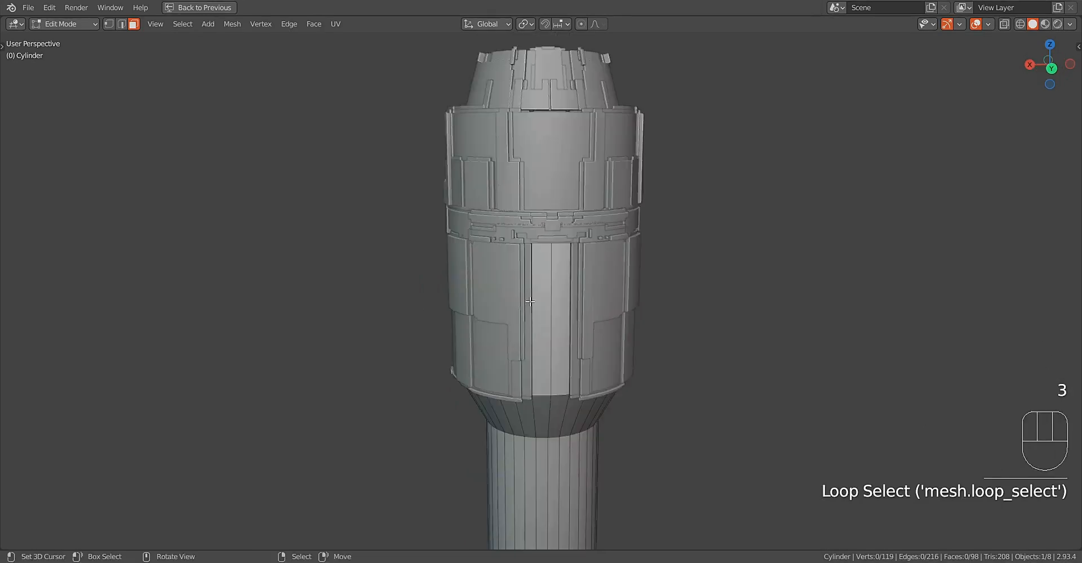
right_click(548, 316, "alt+shift")
Step: Generate Random Panels on the lower section's face loop with 60% panel size, panel seed 1 and 4 cuts
scroll(564, 326, "down", 3)
middle_click_drag(621, 352, 625, 232, "shift")
scroll(648, 253, "up", 2)
key("Tab")
key("shift+alt+z")
key("shift+q")
left_click(658, 260)
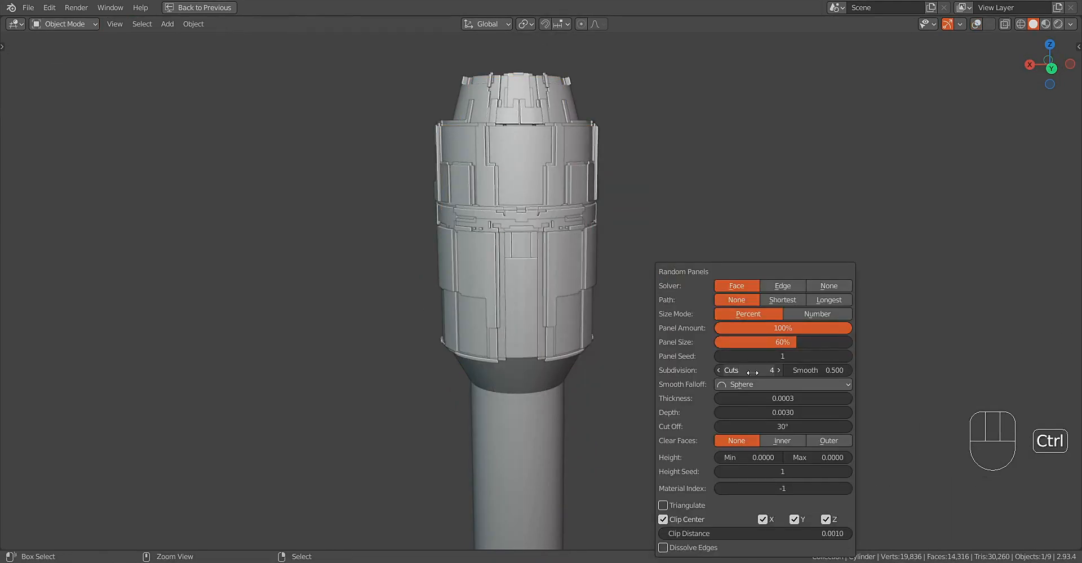
left_click_drag(816, 371, 803, 371)
Step: Enable Dissolve Edges on the lower section's Random Panels and reduce their clip distance to 0.0006
scroll(482, 337, "up", 2)
middle_click_drag(541, 330, 545, 281)
middle_click_drag(545, 282, 535, 305, "shift")
key("F9")
left_click(658, 544)
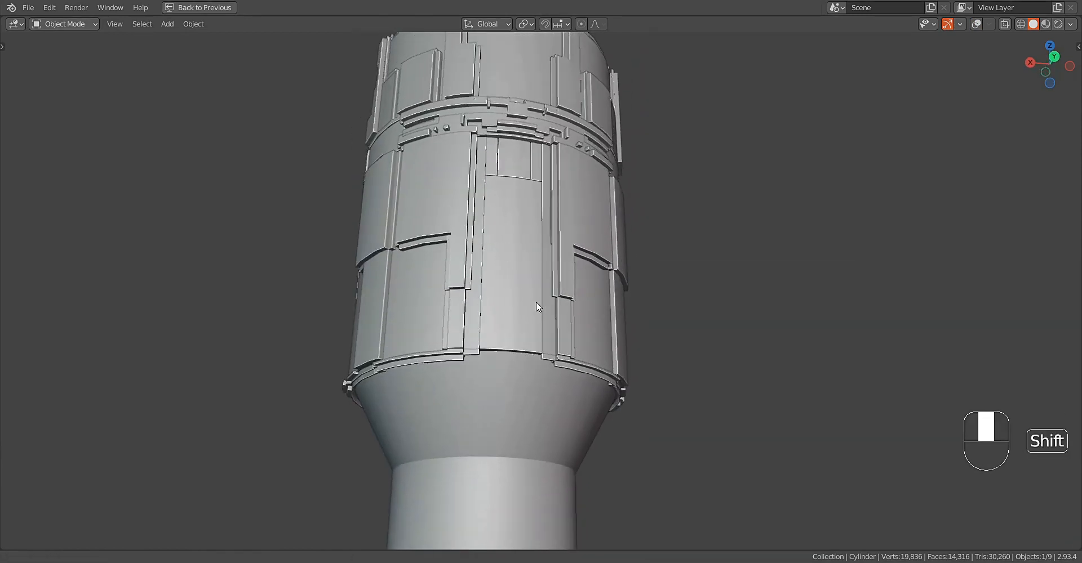
scroll(616, 276, "down", 3)
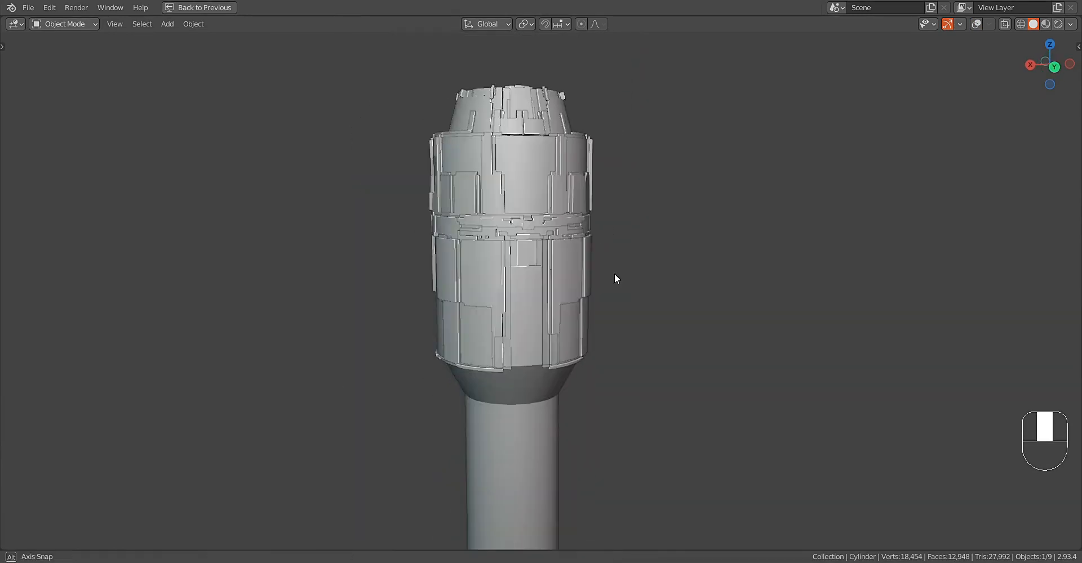
Step: Set the lower section's Random Panels to 3 cuts, 36% panel size and panel seed 10
middle_click_drag(616, 276, 583, 249)
scroll(620, 253, "up", 2)
key("F9")
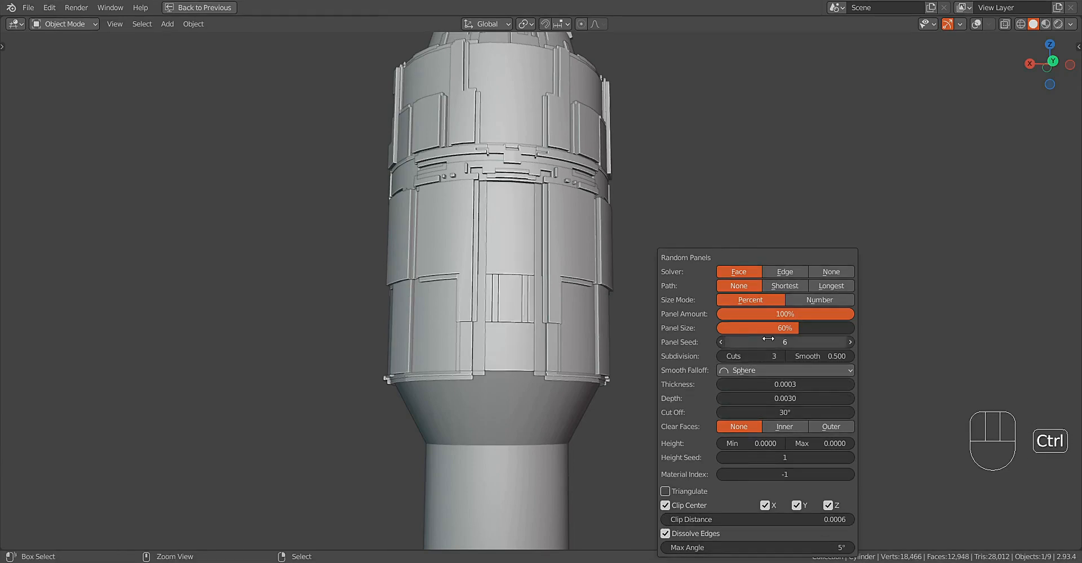
left_click_drag(768, 329, 737, 329)
scroll(768, 343, "up", 1, "ctrl")
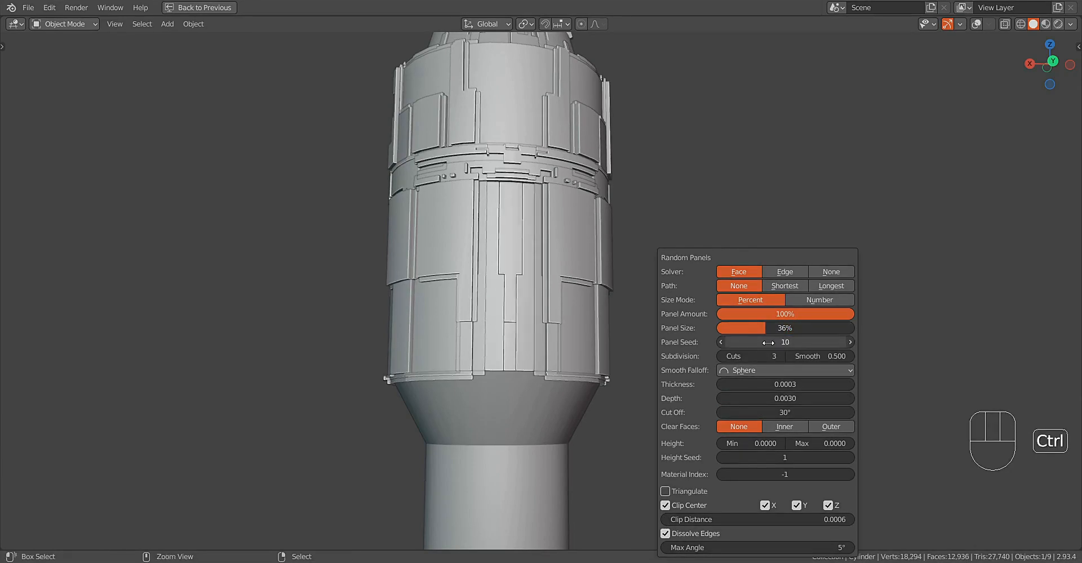
Step: On the main cylinder, clear the face selection and select the face loop of the tapered section below the head
scroll(509, 295, "down", 3)
middle_click_drag(509, 295, 582, 326)
right_click(539, 317)
key("Tab")
key("shift+alt+z")
scroll(542, 319, "down", 2)
key("Tab")
key("Tab")
key("alt+a")
right_click(525, 203, "alt+shift")
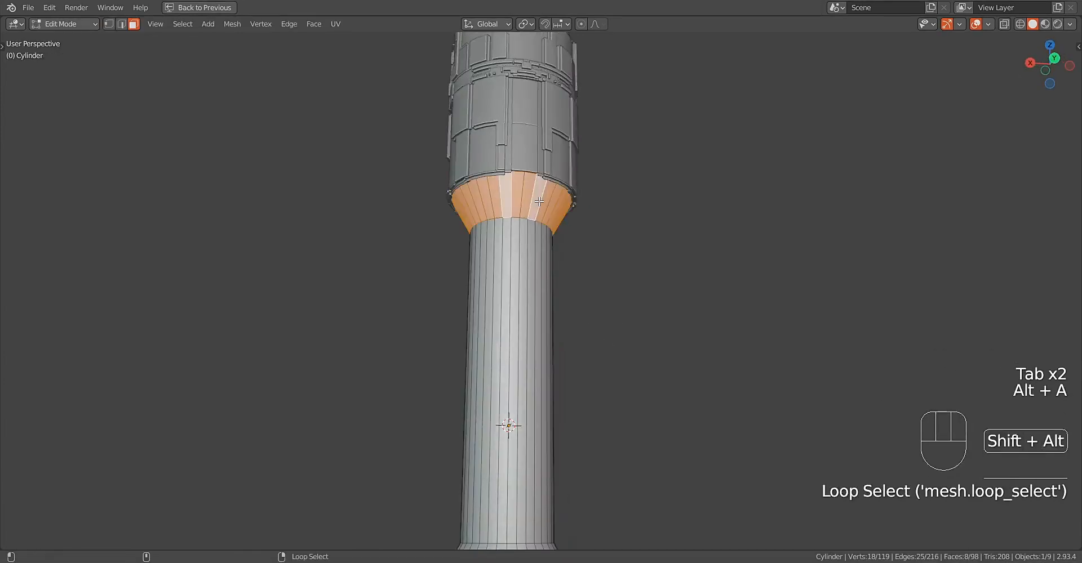
Step: Add the face loops of the shaft, the lower taper and the large lower section to the selection
right_click(527, 282, "alt+shift")
scroll(541, 316, "down", 4)
middle_click_drag(547, 260, 539, 332)
right_click(516, 352, "alt+shift")
right_click(519, 389, "alt+shift")
middle_click_drag(597, 304, 630, 192)
Step: Try a Random Extrude on the four selected face loops with extrusion loops 1, 2 and 3 enabled
key("Tab")
key("shift+alt+z")
key("shift+q")
left_click(628, 180)
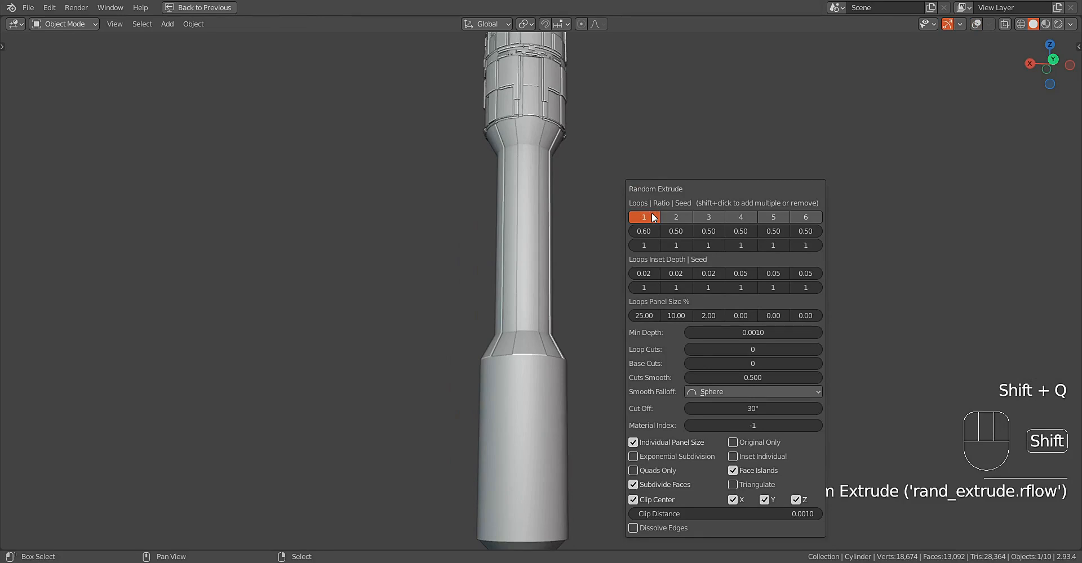
left_click(675, 217, "shift")
left_click(708, 217, "shift")
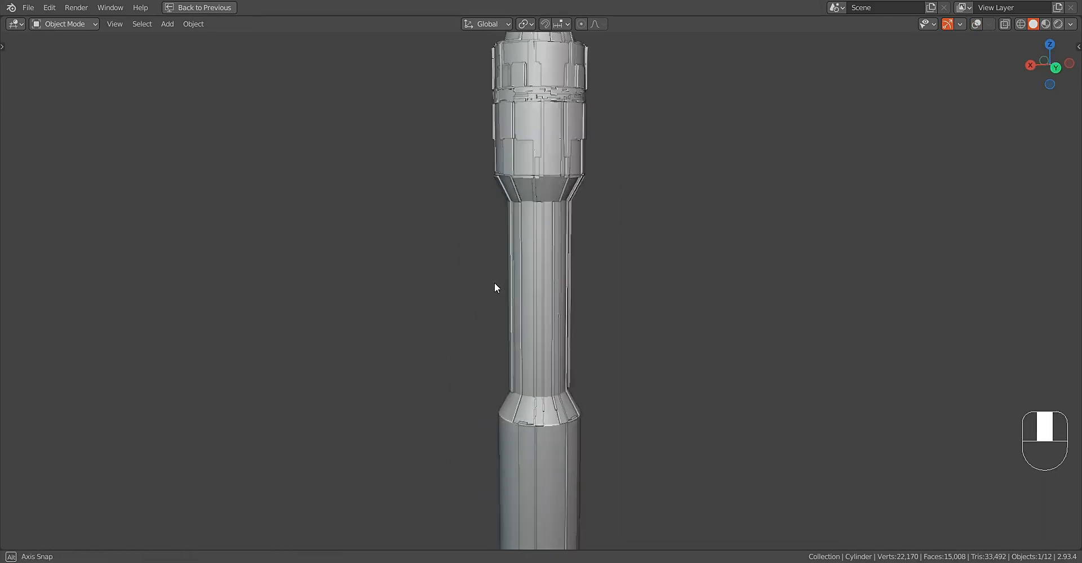
Step: Try the Random Extrude with Base Cuts at 1 and Subdivide Faces off, and undo the extrusion
middle_click_drag(494, 282, 603, 273)
scroll(602, 273, "up", 2)
scroll(603, 272, "down", 1)
key("F9")
scroll(711, 382, "up", 1, "ctrl")
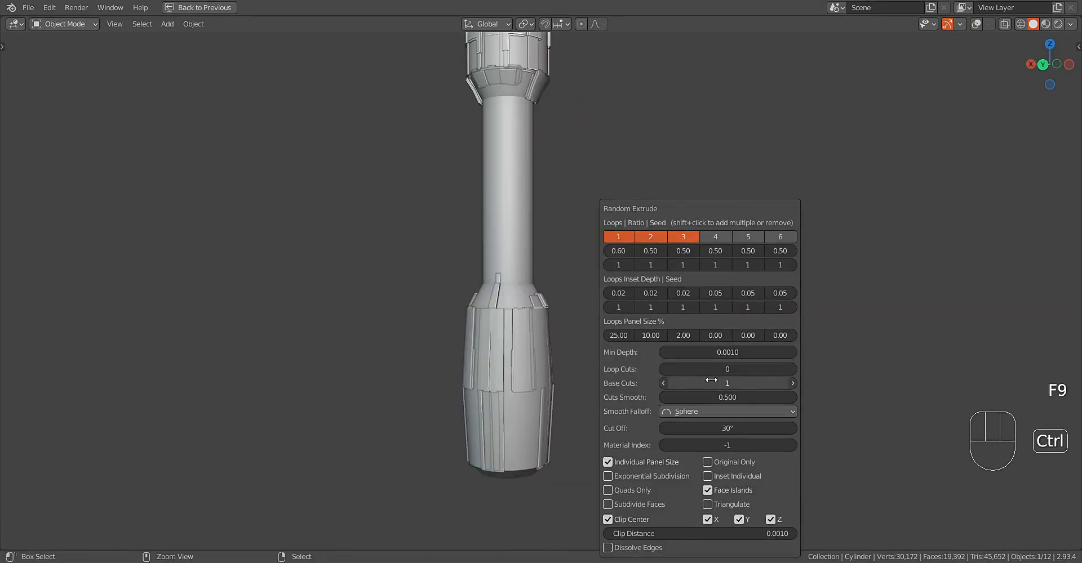
mouse_move(718, 398)
left_mouse_down()
mouse_move(665, 397)
mouse_move(718, 398)
left_mouse_up()
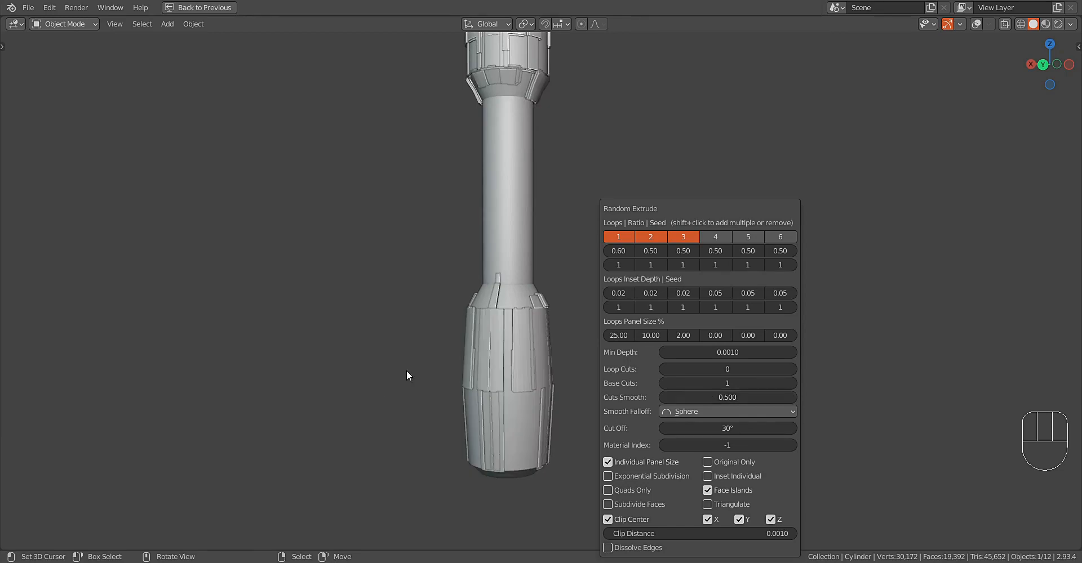
middle_click_drag(407, 373, 563, 239)
middle_click_drag(564, 239, 620, 286, "shift")
key("ctrl+z")
Step: Reselect only the face loops of the shaft and the large lower section on the main cylinder
key("Tab")
key("shift+z")
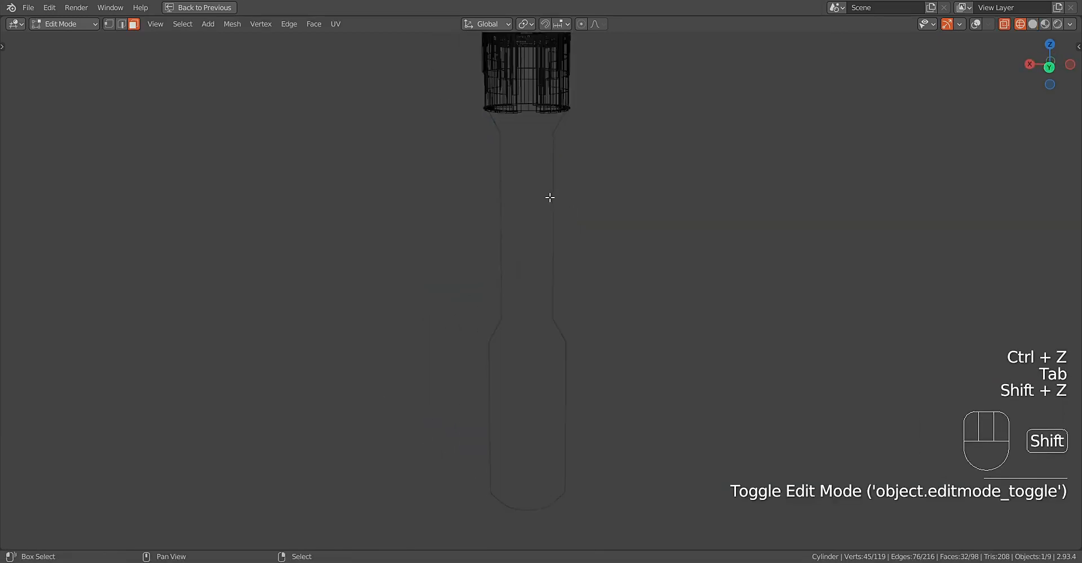
key("shift+z")
key("Tab")
key("Tab")
key("shift+alt+z")
key("alt+a")
key("alt+a")
key("Tab")
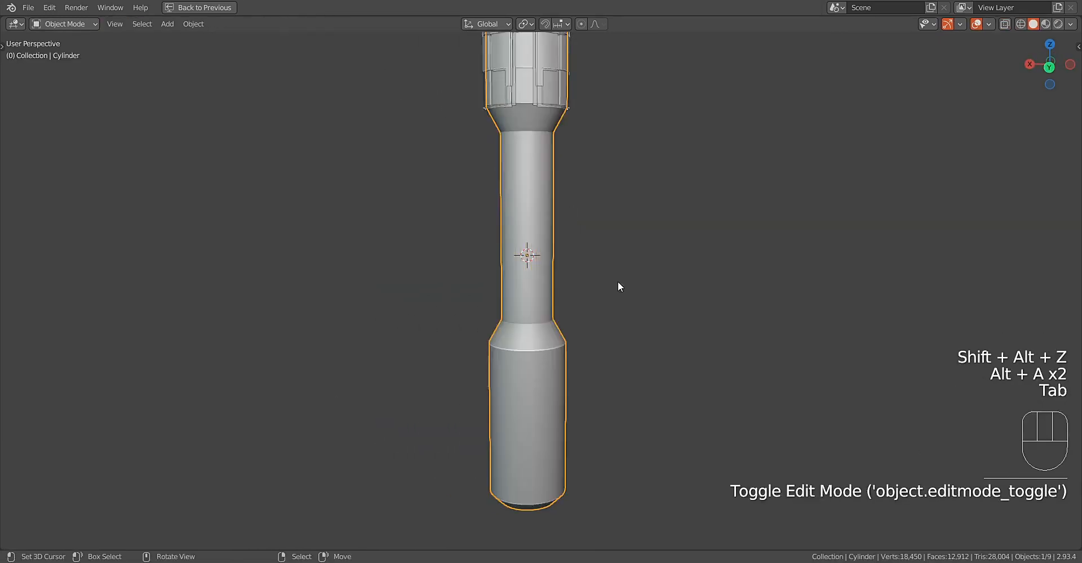
Step: Apply Random Extrude to the shaft and lower section with extrusion loops 1, 2 and 3 enabled and Loop Cuts at 1
key("shift+alt+z")
key("shift+q")
left_click(711, 237, "shift")
left_click(743, 237, "shift")
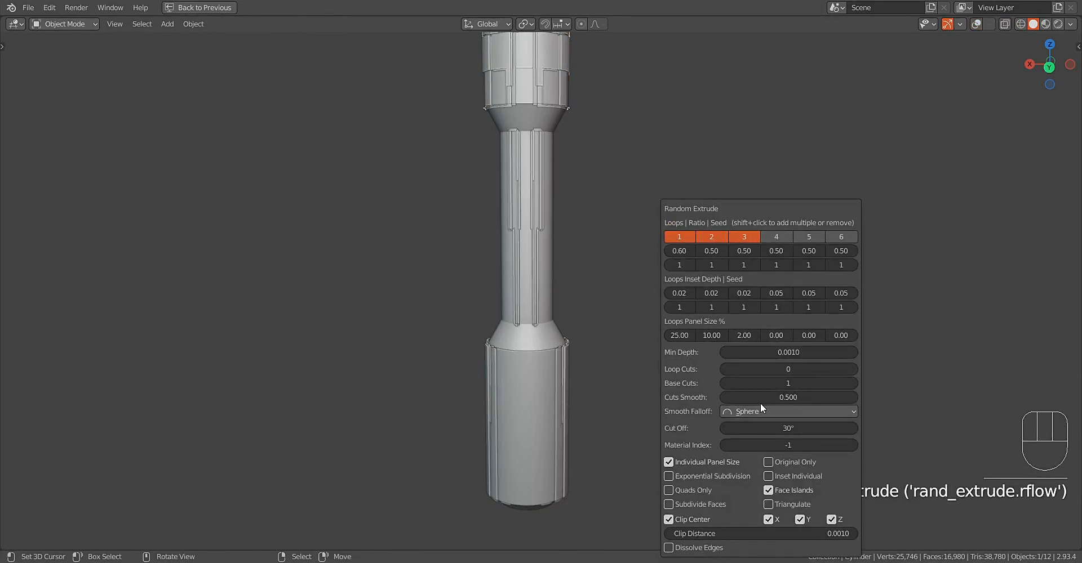
scroll(767, 371, "up", 1, "ctrl")
middle_click_drag(542, 342, 564, 323)
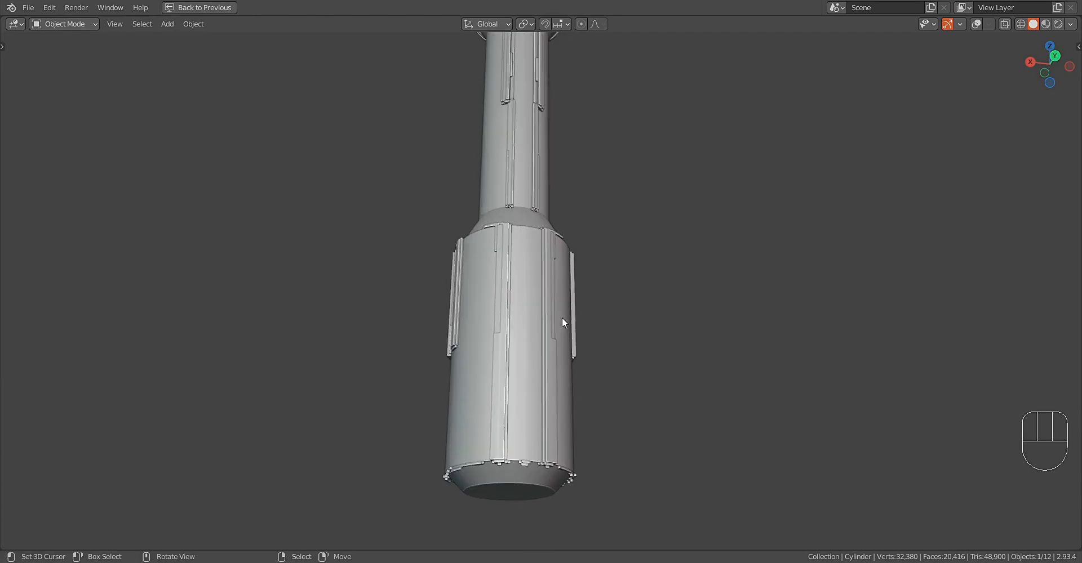
Step: Try other Smooth Falloff and Cuts Smooth settings and 3 Loop Cuts on the Random Extrude
key("F9")
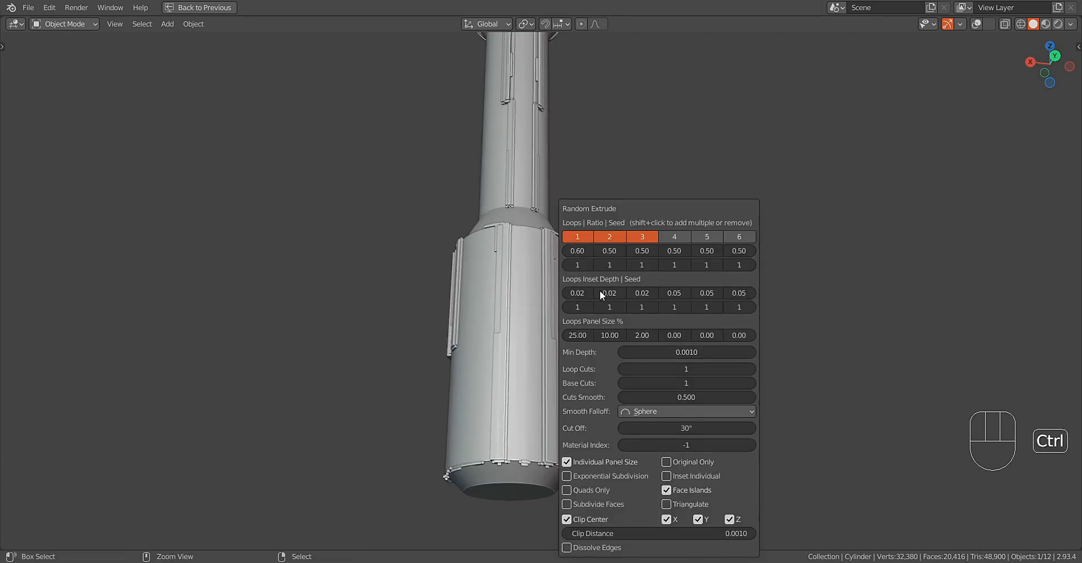
scroll(663, 413, "down", 2, "ctrl")
left_click(663, 413)
left_click(668, 439)
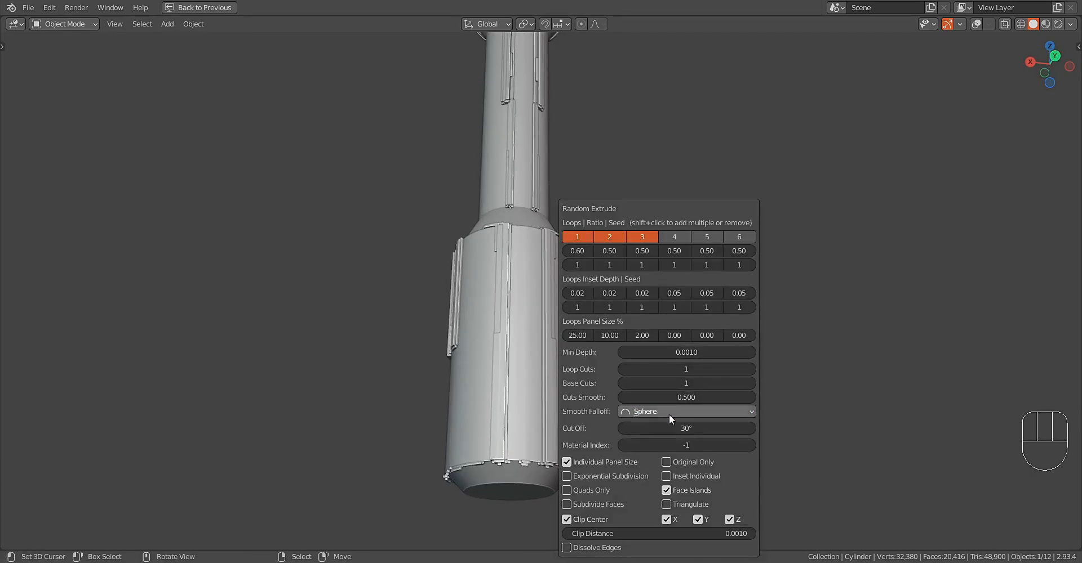
left_click_drag(673, 398, 633, 398)
right_click(672, 399)
scroll(676, 372, "up", 2, "ctrl")
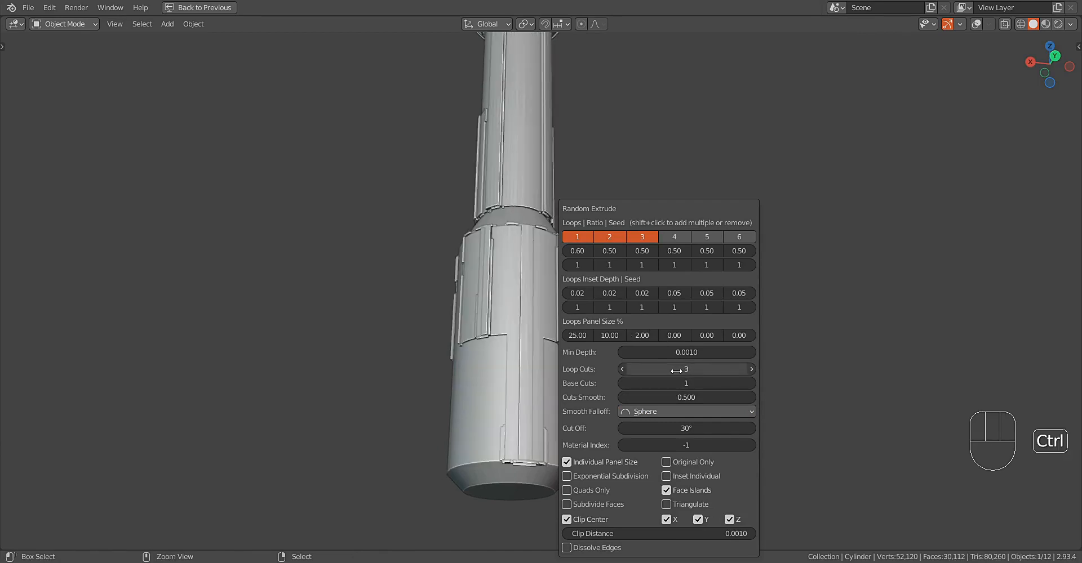
scroll(676, 371, "down", 2, "ctrl")
Step: Enable Dissolve Edges and Subdivide Faces on the Random Extrude and pick a different ratio seed for loop 1
left_click(611, 548)
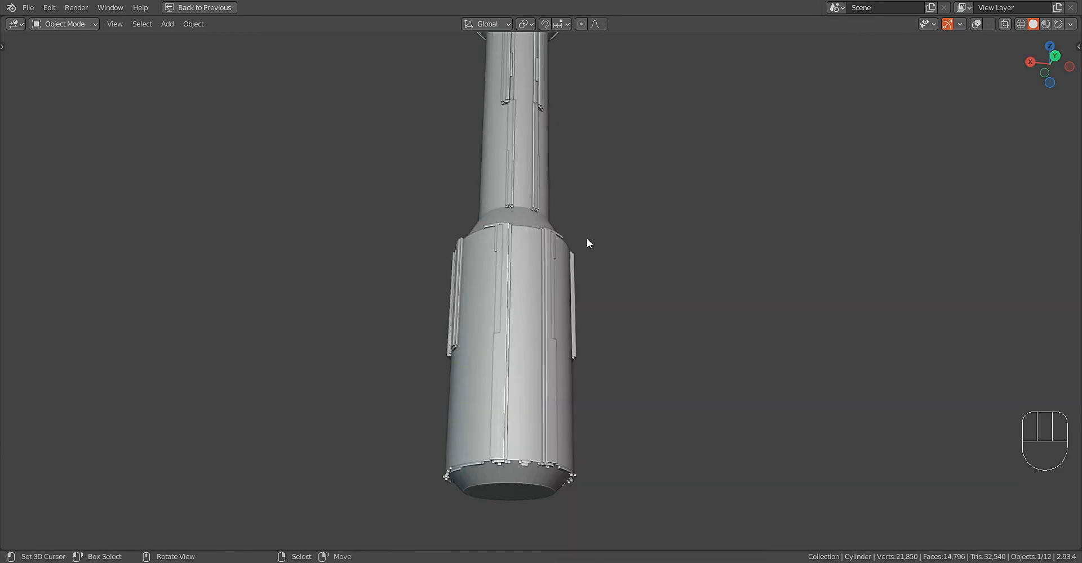
middle_click_drag(587, 239, 634, 269, "shift")
key("F9")
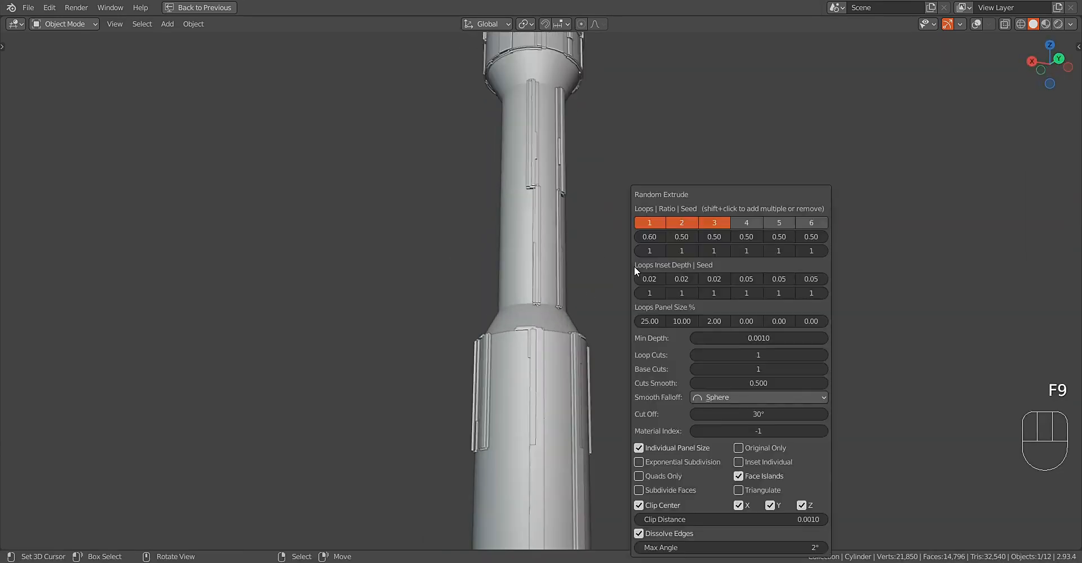
scroll(653, 250, "up", 4, "ctrl")
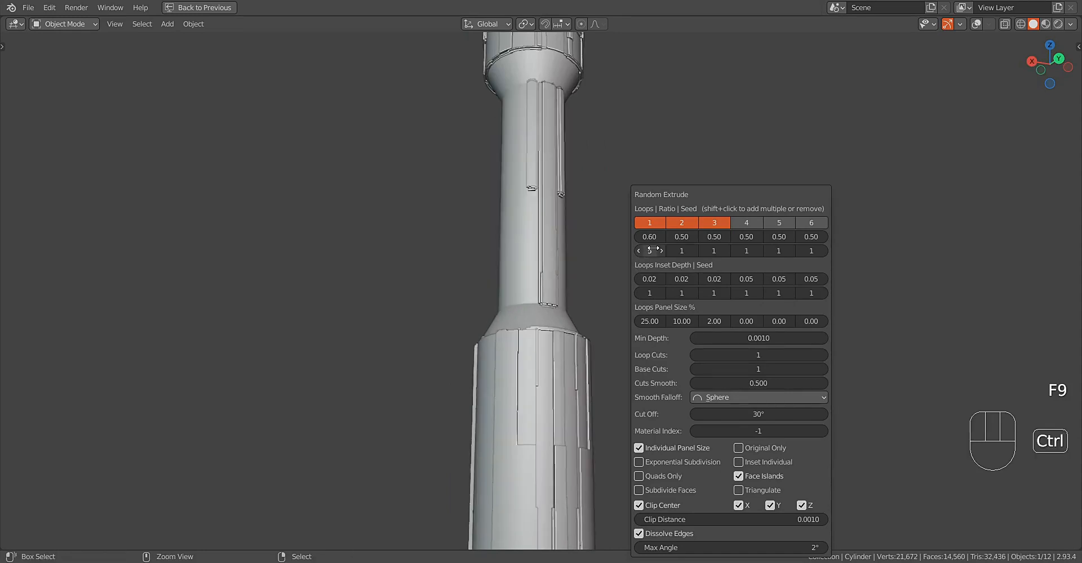
left_click(679, 489)
middle_click_drag(577, 343, 616, 345)
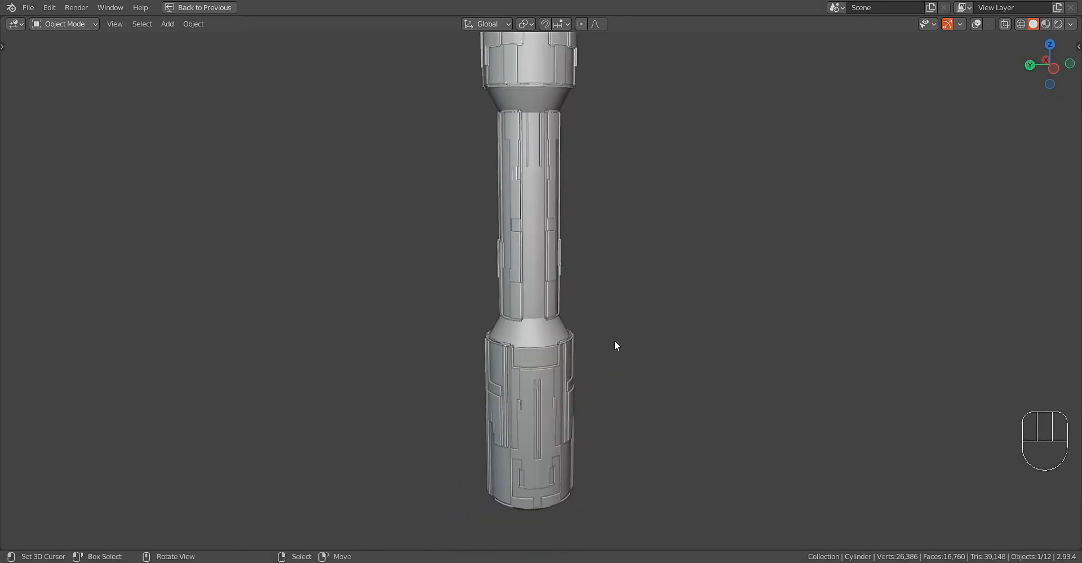
Step: Try further ratio seeds for loop 1 of the Random Extrude and disable extrusion loop 1, keeping loops 2 and 3
scroll(615, 345, "up", 1)
key("F9")
scroll(635, 250, "up", 2, "ctrl")
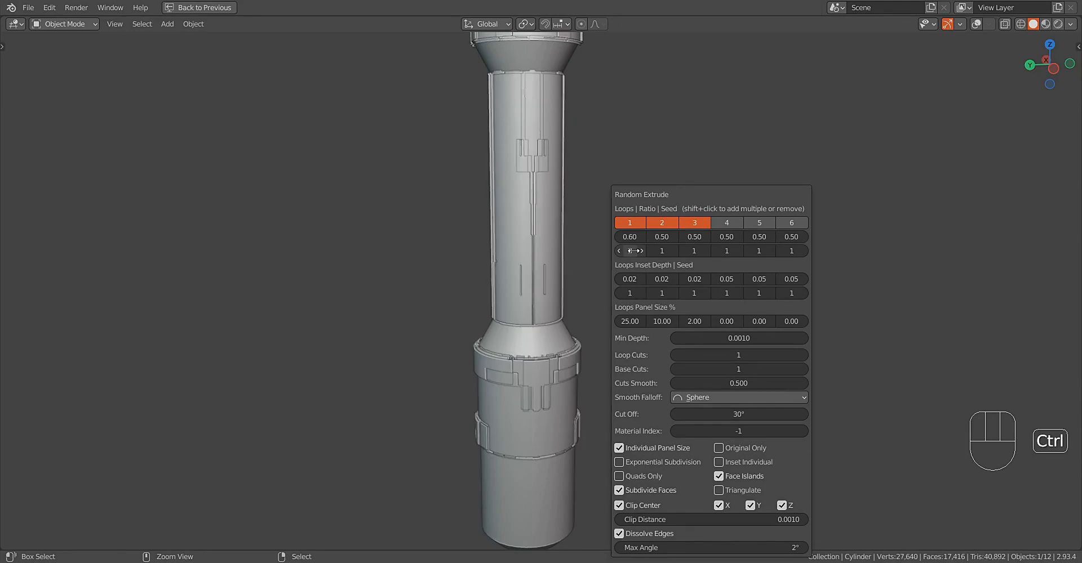
middle_click_drag(358, 358, 633, 273)
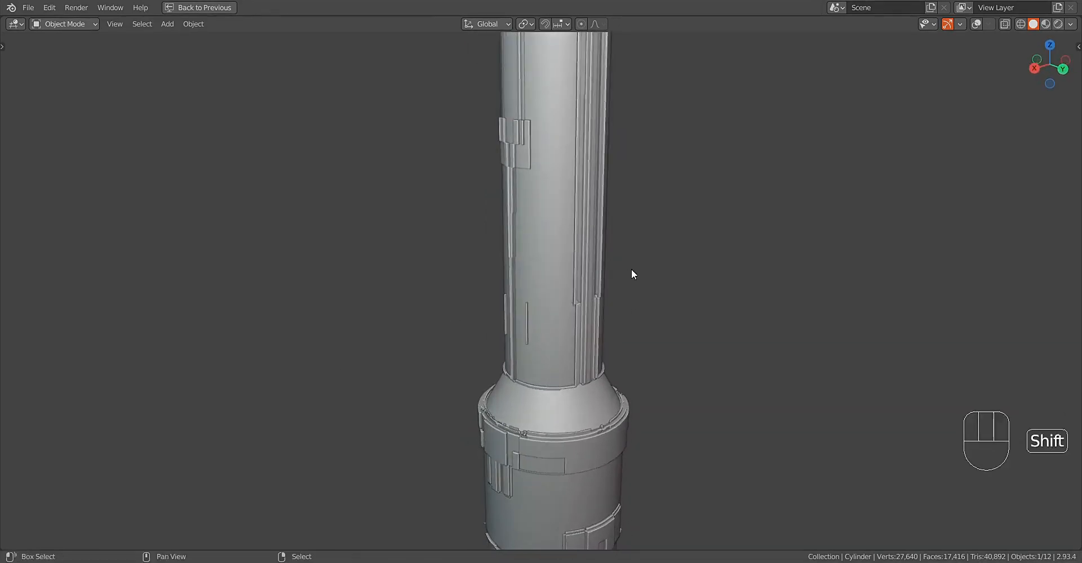
key("F9")
left_click(668, 224, "shift")
Step: Raise the Random Extrude's loop 1 ratio seed to 13
middle_click_drag(541, 295, 606, 329, "shift")
key("F9")
scroll(658, 251, "up", 1, "ctrl")
middle_click_drag(680, 333, 649, 287, "shift")
key("F9")
scroll(665, 251, "up", 4, "ctrl")
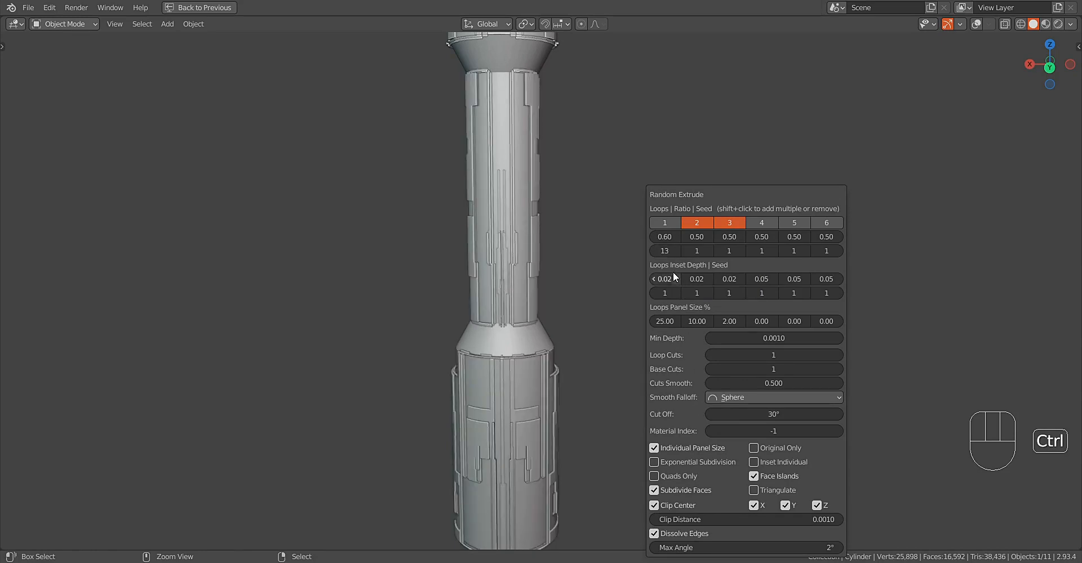
Step: Disable Clip Center on the Random Extrude and raise the loop 1 ratio seed to 18
left_click(654, 505)
scroll(665, 251, "up", 4, "ctrl")
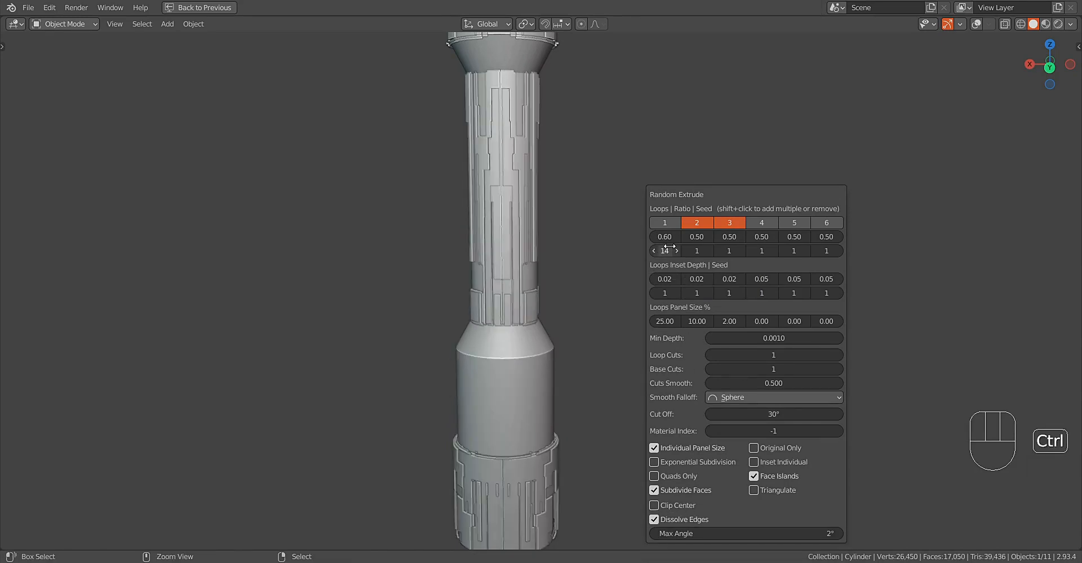
scroll(669, 248, "up", 3, "ctrl")
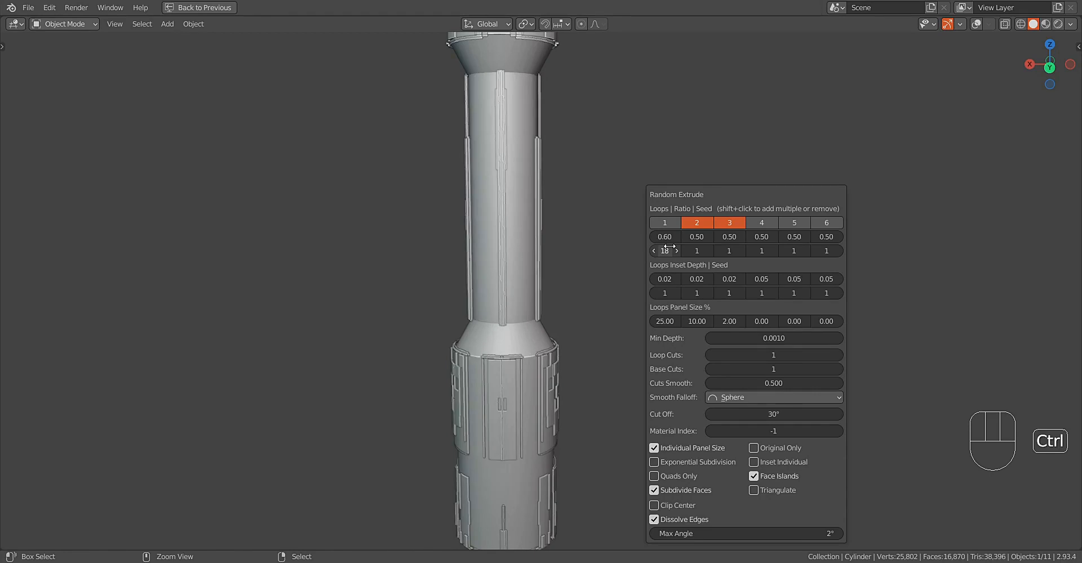
middle_click_drag(435, 361, 619, 317)
scroll(615, 308, "down", 3)
scroll(631, 299, "up", 2)
Step: Set the Random Extrude's loop 1 ratio seed to 2 and its Loop Cuts to 2
key("F9")
key("Return")
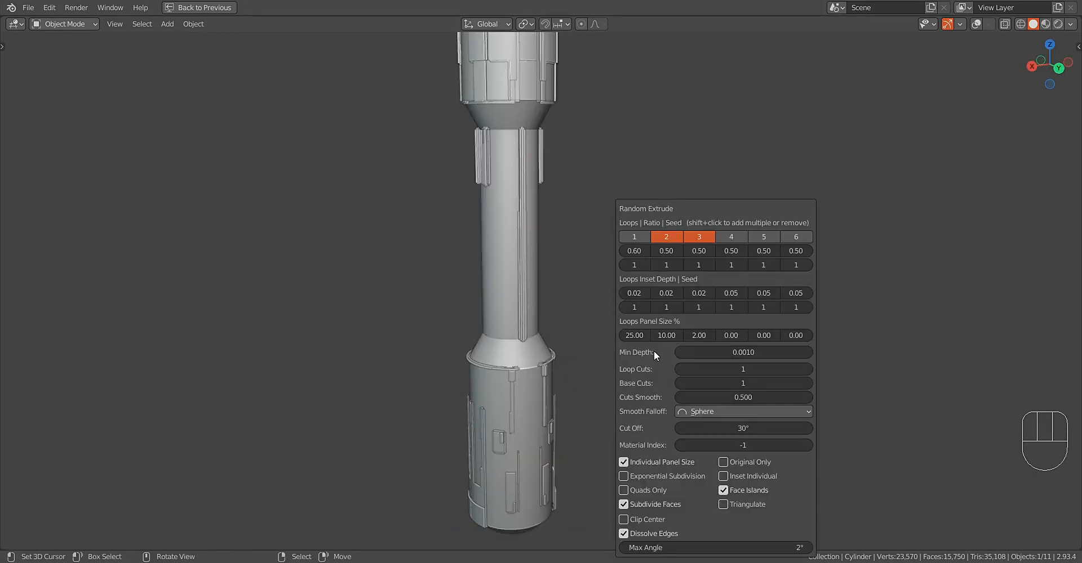
scroll(638, 265, "up", 1, "ctrl")
scroll(717, 366, "up", 1, "ctrl")
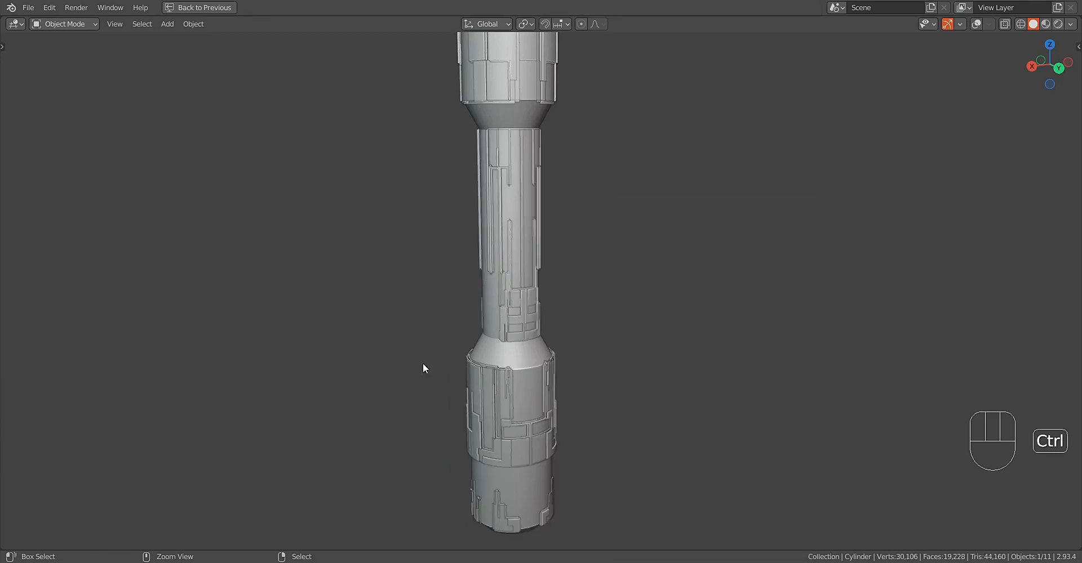
middle_click_drag(423, 362, 590, 313)
scroll(590, 314, "down", 1)
middle_click_drag(592, 316, 600, 341, "shift")
middle_click_drag(601, 342, 610, 329)
scroll(610, 329, "up", 2)
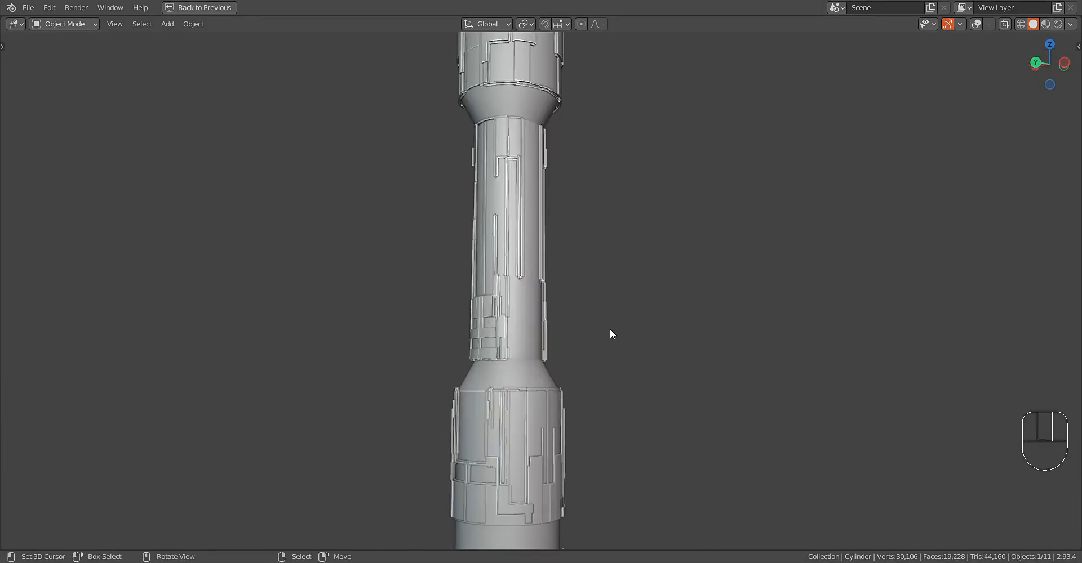
Step: Set the Random Extrude to 1 loop cut and 2 base cuts, and try several loop 1 ratio seeds
key("F9")
scroll(723, 377, "down", 1, "ctrl")
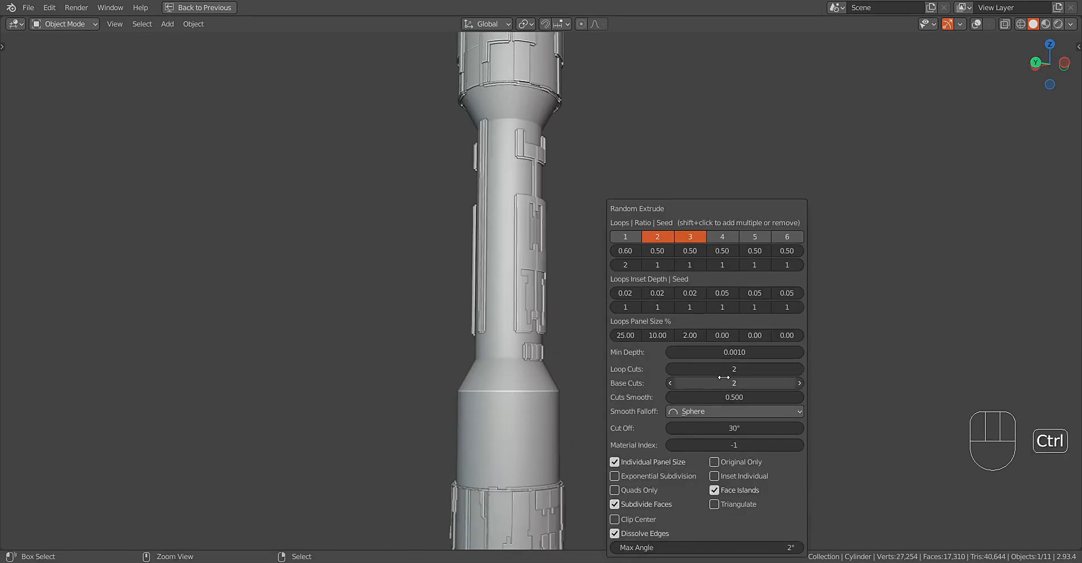
scroll(723, 377, "down", 1, "ctrl")
scroll(627, 265, "up", 4, "ctrl")
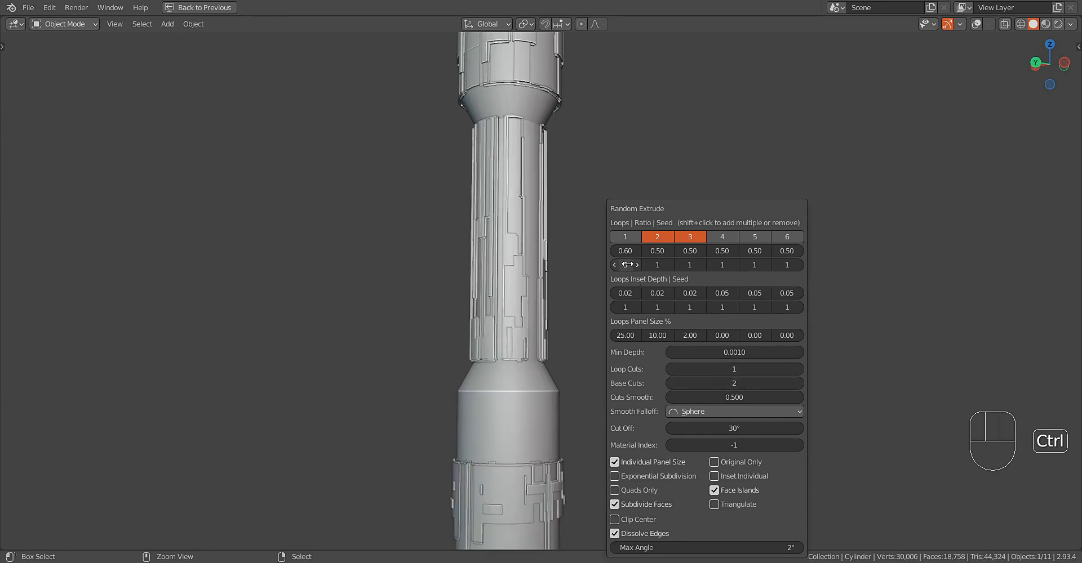
scroll(627, 265, "up", 4, "ctrl")
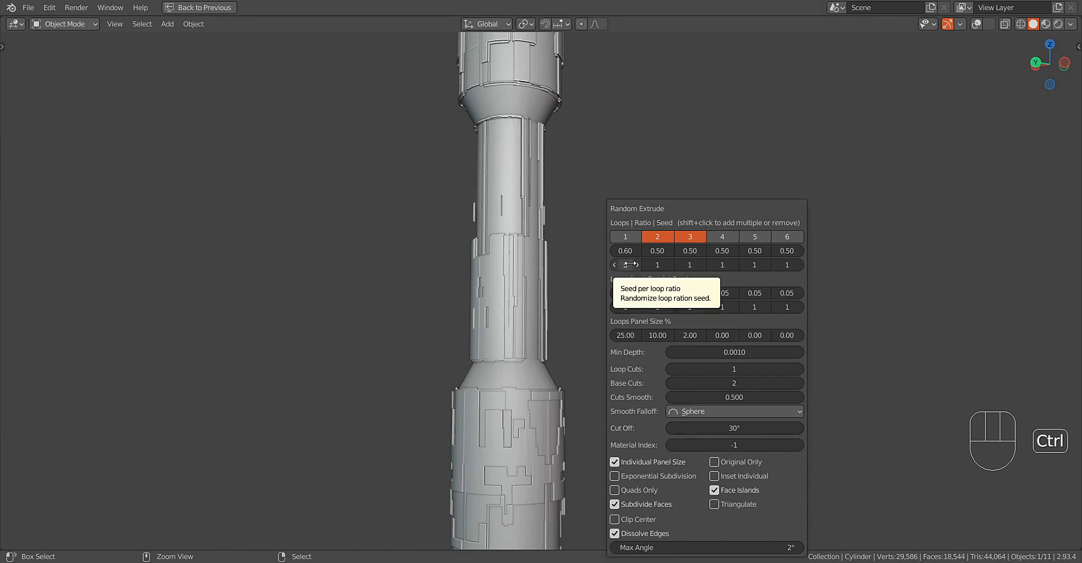
scroll(629, 265, "up", 3, "ctrl")
Step: Reduce the Random Extrude's Base Cuts to 1 and choose a new loop 1 ratio seed for the shaft and lower section
middle_click_drag(400, 329, 569, 324)
middle_click_drag(569, 324, 638, 276, "shift")
scroll(601, 211, "up", 4)
scroll(481, 297, "down", 4)
scroll(482, 298, "down", 4)
scroll(586, 263, "up", 2)
key("F9")
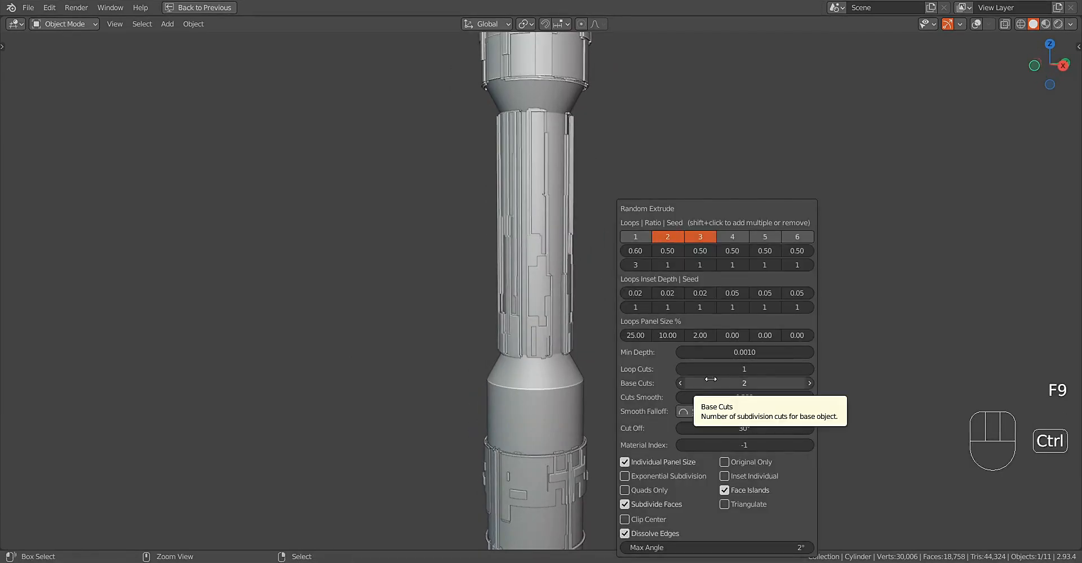
scroll(711, 379, "down", 1, "ctrl")
scroll(644, 241, "down", 1, "ctrl")
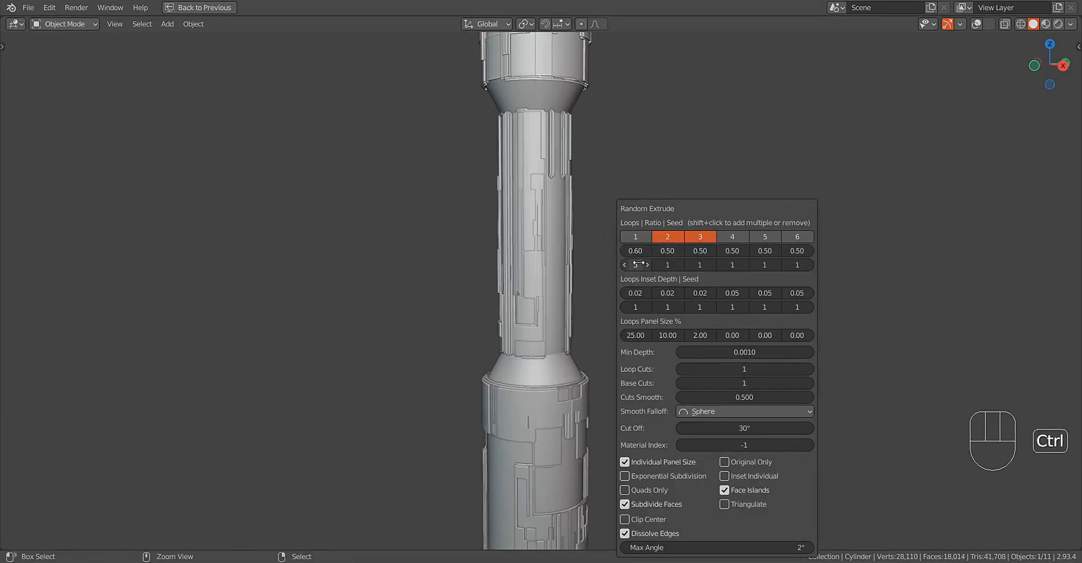
scroll(485, 300, "down", 2)
middle_click_drag(485, 300, 535, 282)
scroll(369, 320, "down", 3)
scroll(516, 308, "up", 5)
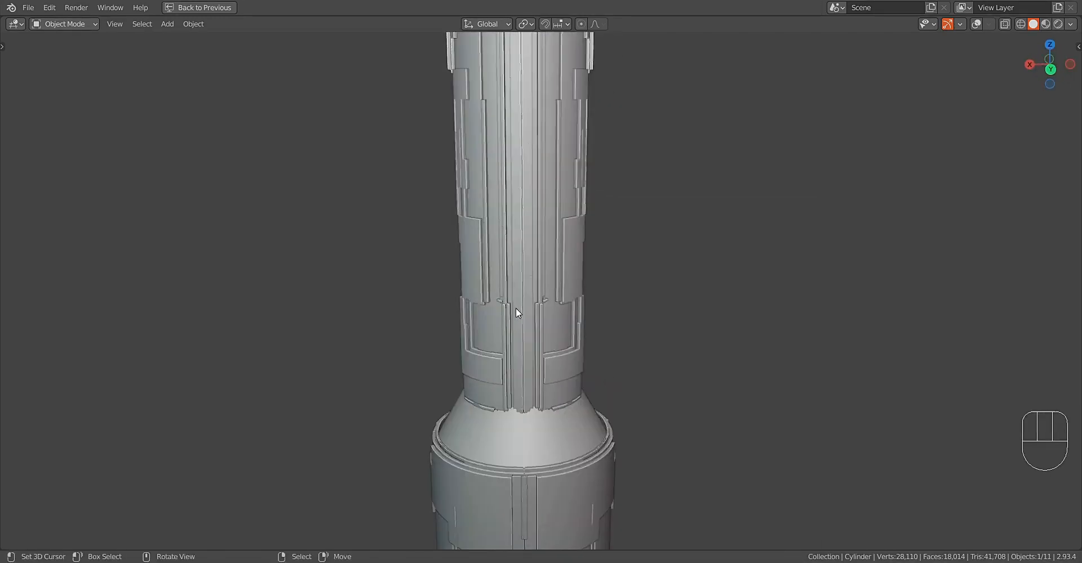
Step: Return to editing the main cylinder's faces and clear the mistaken loop selection to isolate its tapered sections
middle_click_drag(529, 232, 563, 197)
key("Tab")
key("shift+alt+z")
key("alt+a")
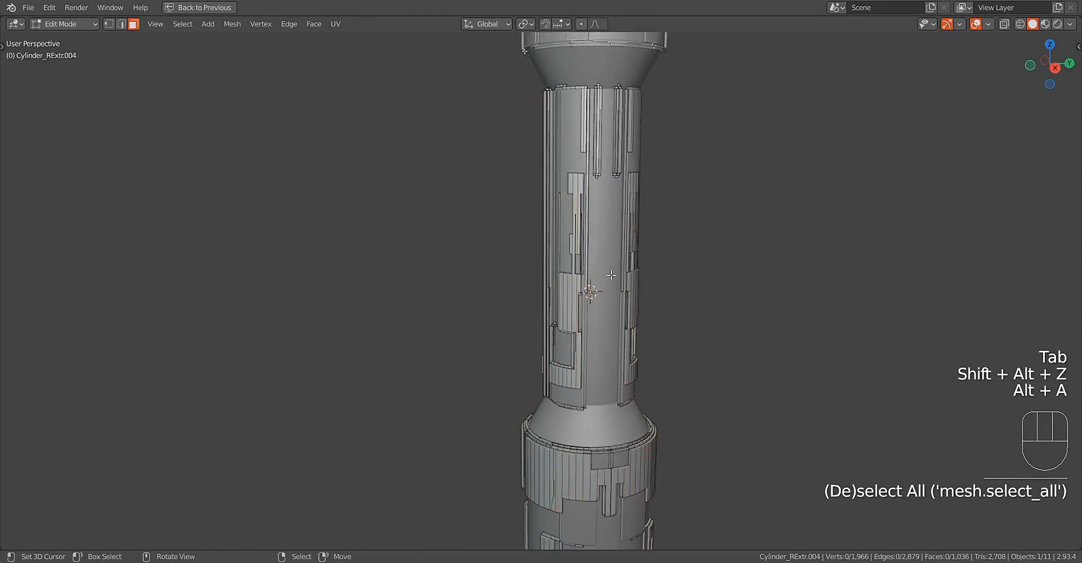
key("Tab")
key("Tab")
key("alt+a")
left_click(612, 142, "alt+shift")
scroll(613, 141, "down", 1)
right_click(600, 474, "alt+shift")
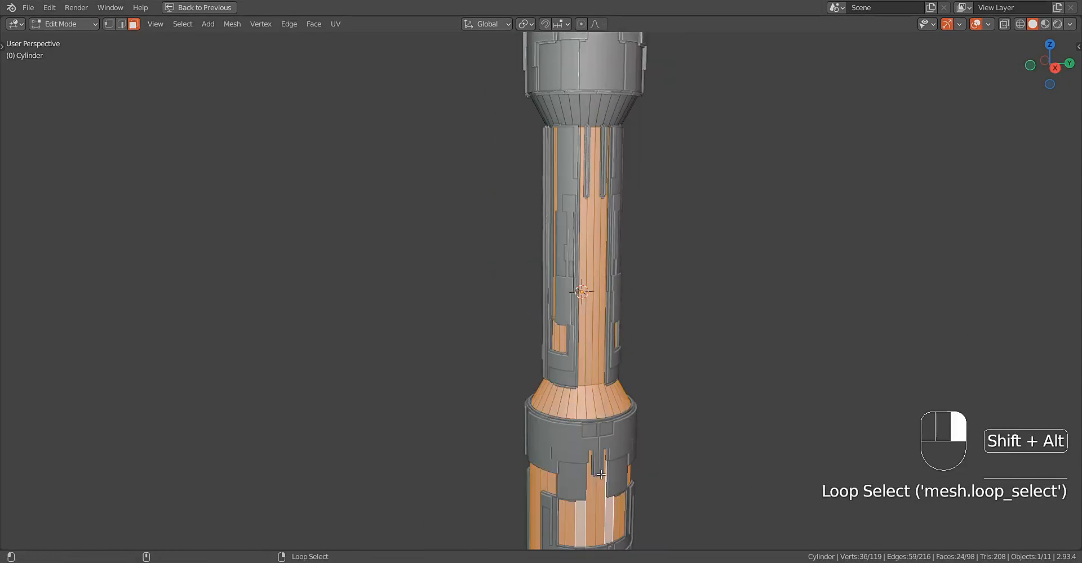
key("alt+a")
key("alt+a")
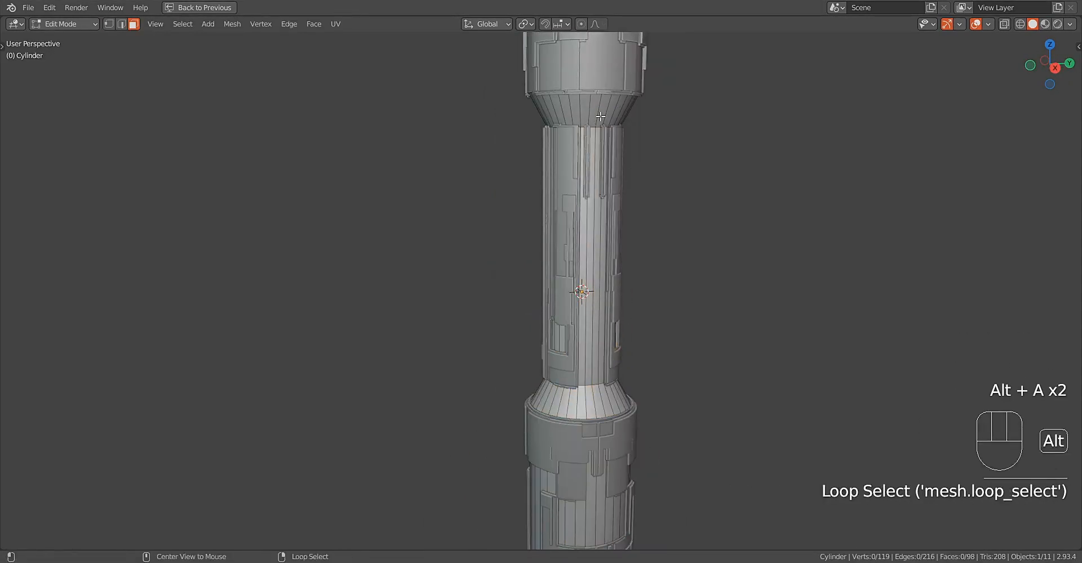
Step: Run Random Extrude on the tapered rings at both ends of the shaft with loops 2 and 3 enabled
key("Tab")
key("shift+alt+z")
key("shift+q")
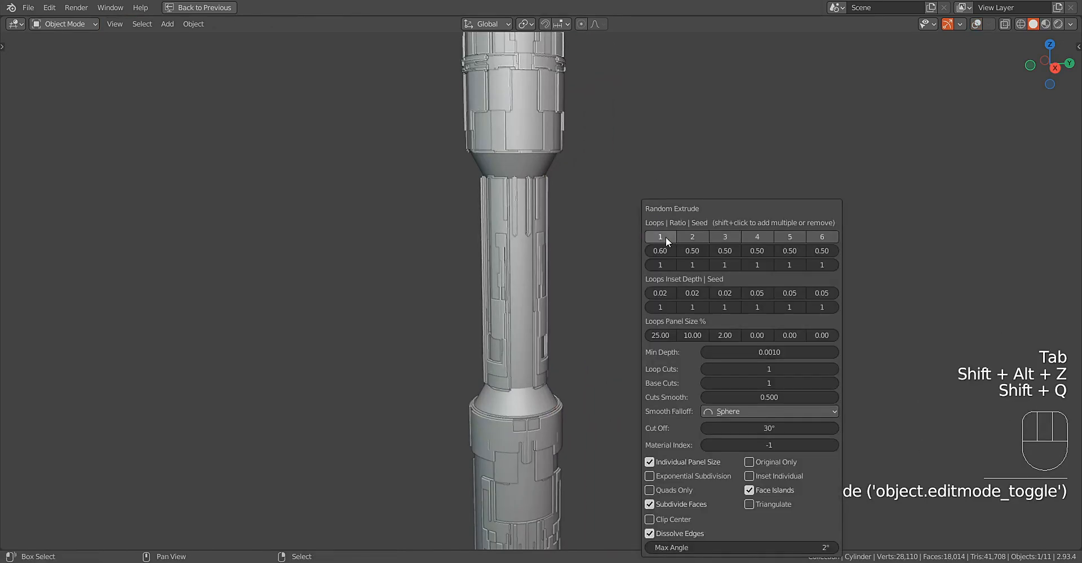
left_click(725, 237, "shift")
middle_click_drag(477, 292, 653, 280)
key("F9")
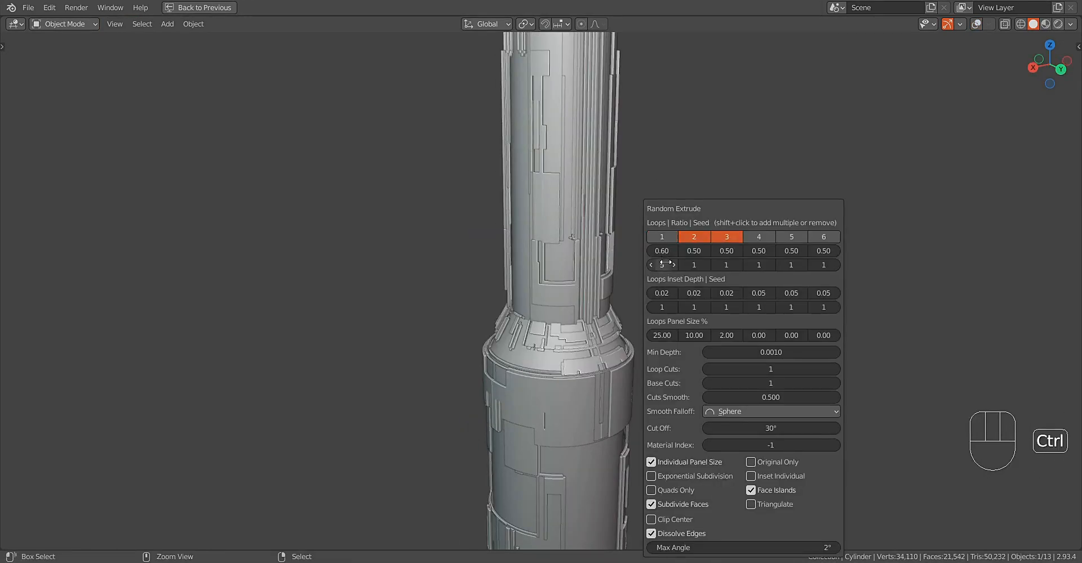
Step: Try further loop 1 ratio seeds for the tapered rings' Random Extrude and keep a suitable variation
scroll(665, 264, "up", 1, "ctrl")
middle_click_drag(559, 292, 675, 296)
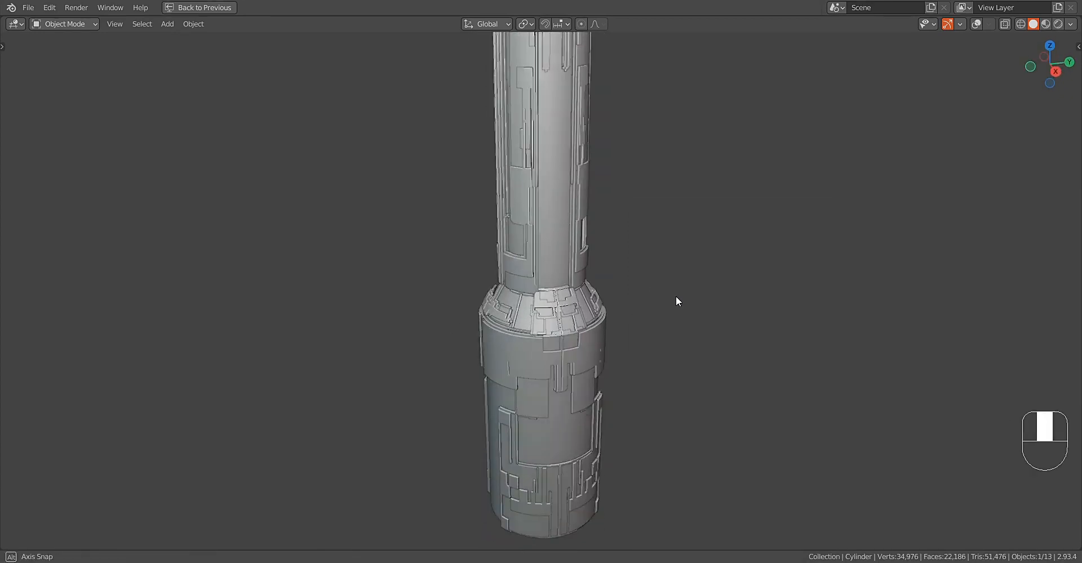
key("F9")
scroll(698, 264, "up", 1, "ctrl")
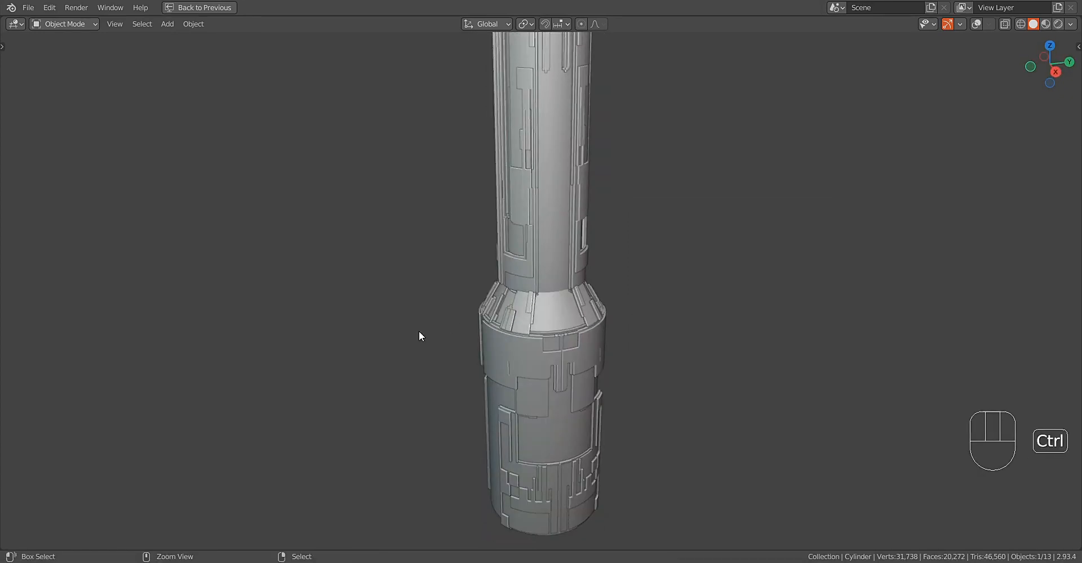
middle_click_drag(418, 330, 594, 370)
scroll(594, 370, "up", 4)
middle_click_drag(586, 288, 631, 281)
Step: Select the face loops of the shaft and the lower section on the main cylinder, clearing any earlier selection
key("Tab")
key("shift+alt+z")
key("Tab")
key("Tab")
key("Tab")
key("alt+a")
key("Tab")
scroll(627, 237, "up", 2)
key("Tab")
key("Tab")
key("Tab")
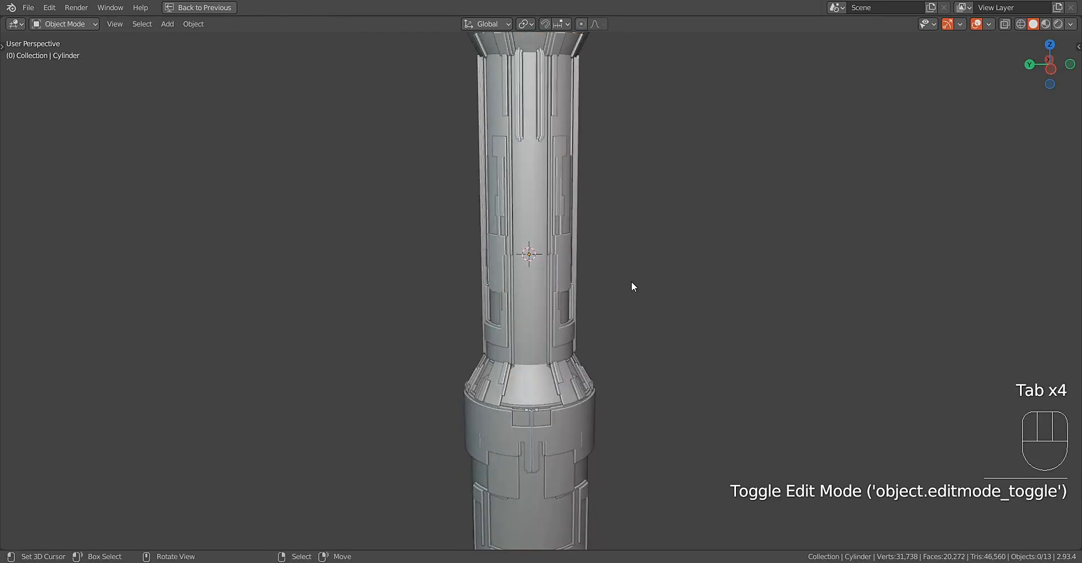
key("Tab")
key("alt+a")
right_click(536, 316, "alt+shift")
scroll(541, 360, "down", 2)
right_click(552, 451, "alt+shift")
middle_click_drag(614, 400, 616, 398, "shift")
Step: Run Random Panels on the shaft and lower section with Panel Seed 14 and Smooth 1.000
key("Tab")
scroll(616, 398, "up", 2)
key("shift+alt+z")
key("shift+q")
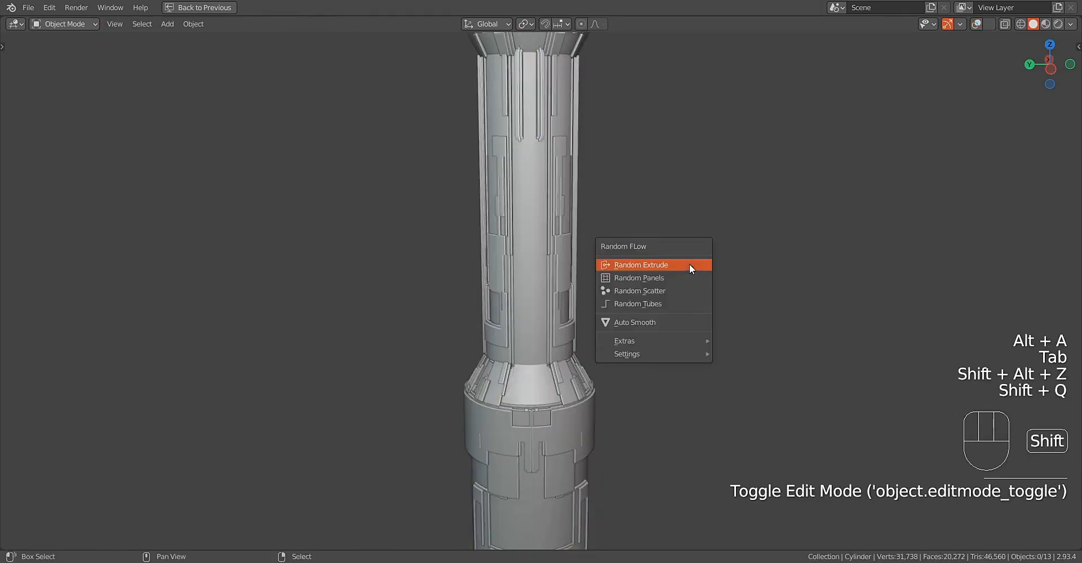
left_click(689, 264)
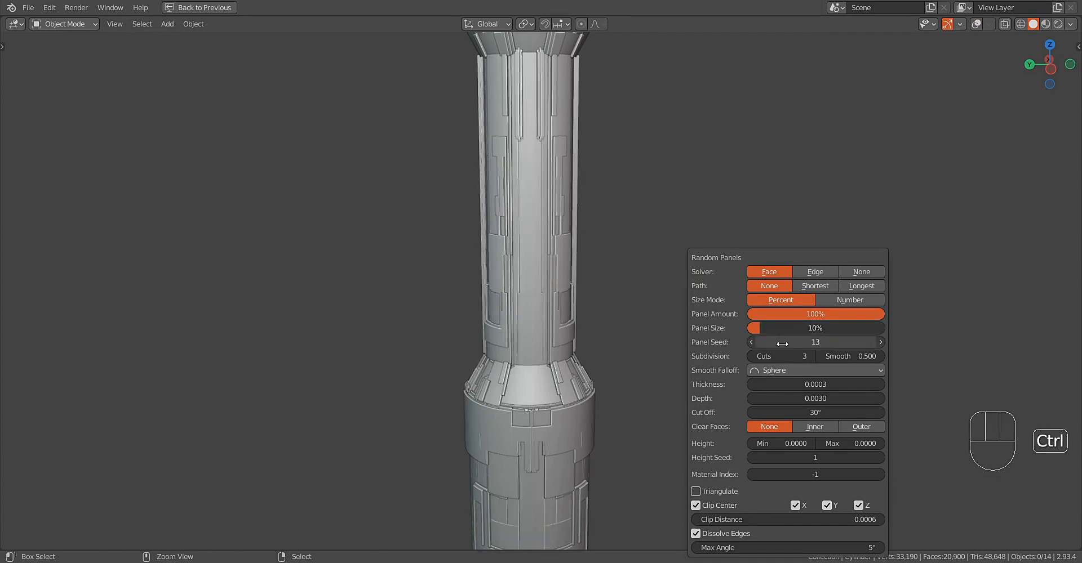
scroll(782, 344, "up", 1, "ctrl")
scroll(533, 293, "up", 2)
middle_click_drag(538, 350, 561, 161)
key("F9")
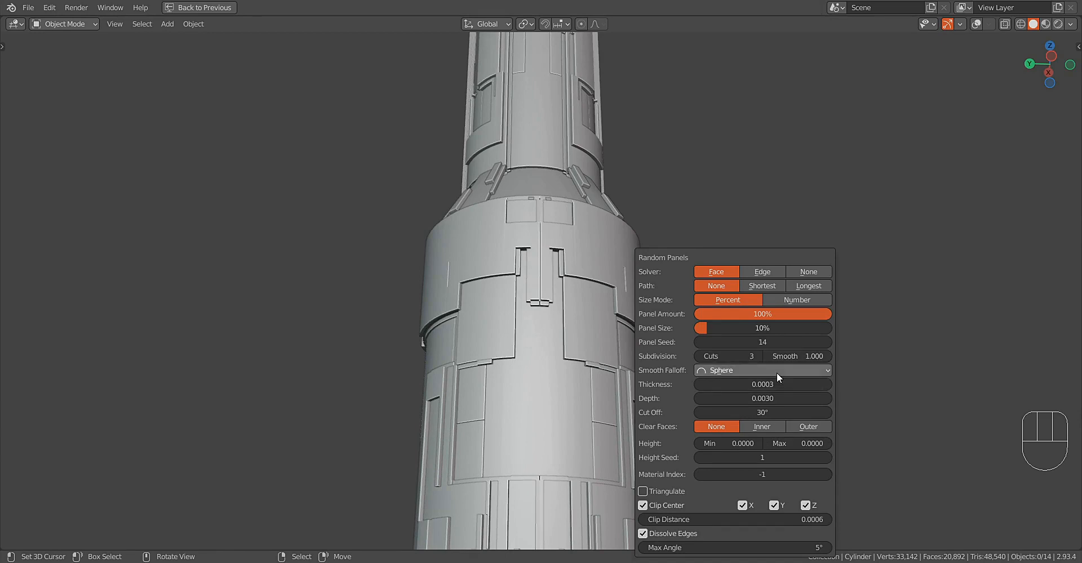
Step: Try other smooth falloffs for the Random Panels, including Sharp, and return to Sphere
left_click(776, 373)
left_click(766, 432)
left_click(760, 372)
left_click(758, 410)
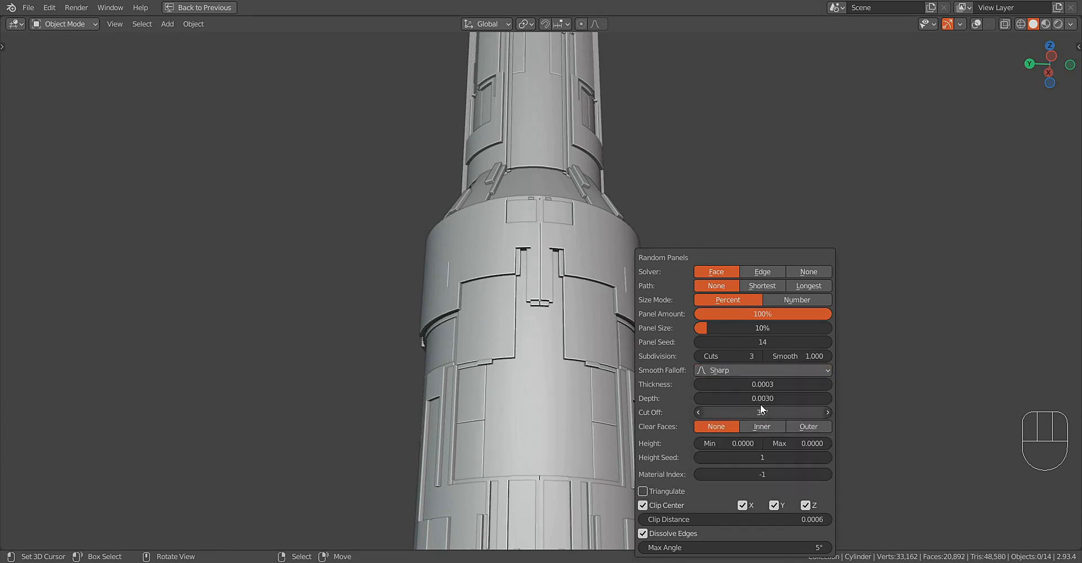
left_click(761, 370)
left_click(752, 397)
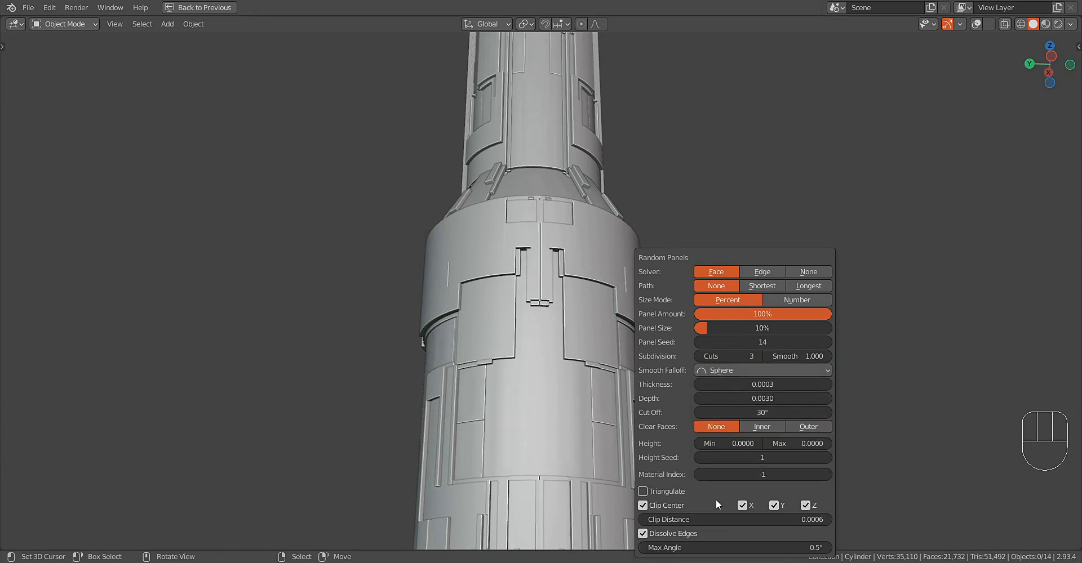
Step: Try different Max Angle values for dissolving the panel edges, including 3°, and inspect the panels
left_click(711, 546)
type("2")
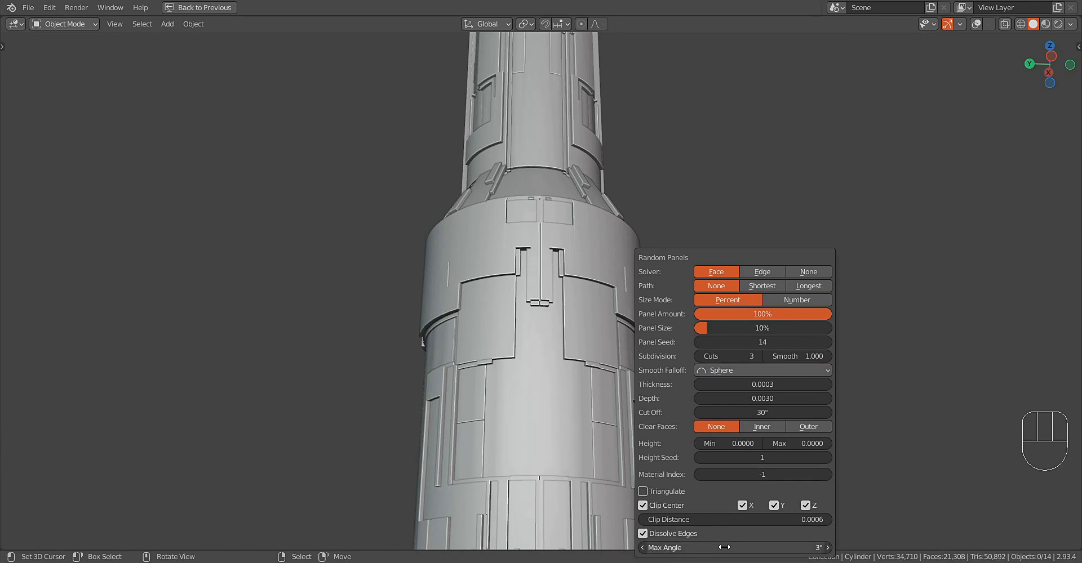
scroll(647, 180, "down", 3)
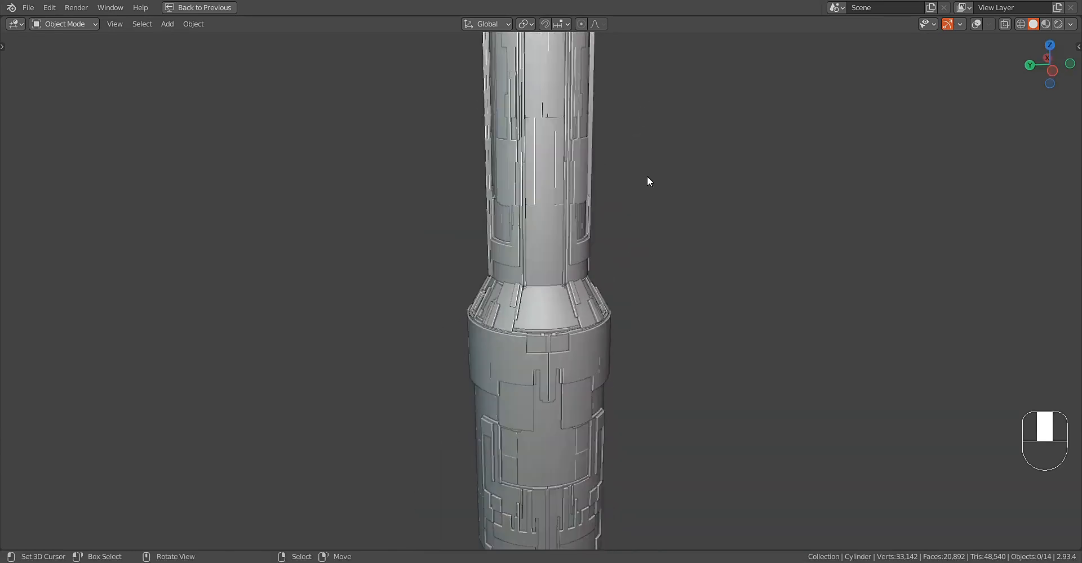
middle_click_drag(663, 234, 667, 214)
Step: Try the panels with 7 Cuts, Panel Seed 23 and Max height 0.0050, without Clip Center or Dissolve Edges, and undo the Random Panels
key("F9")
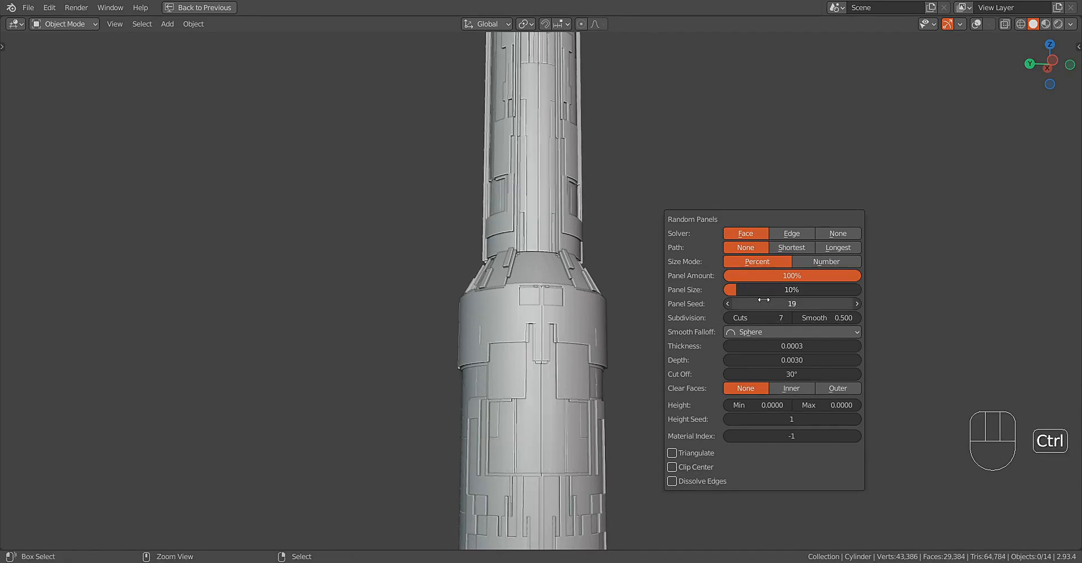
left_click_drag(826, 405, 830, 405)
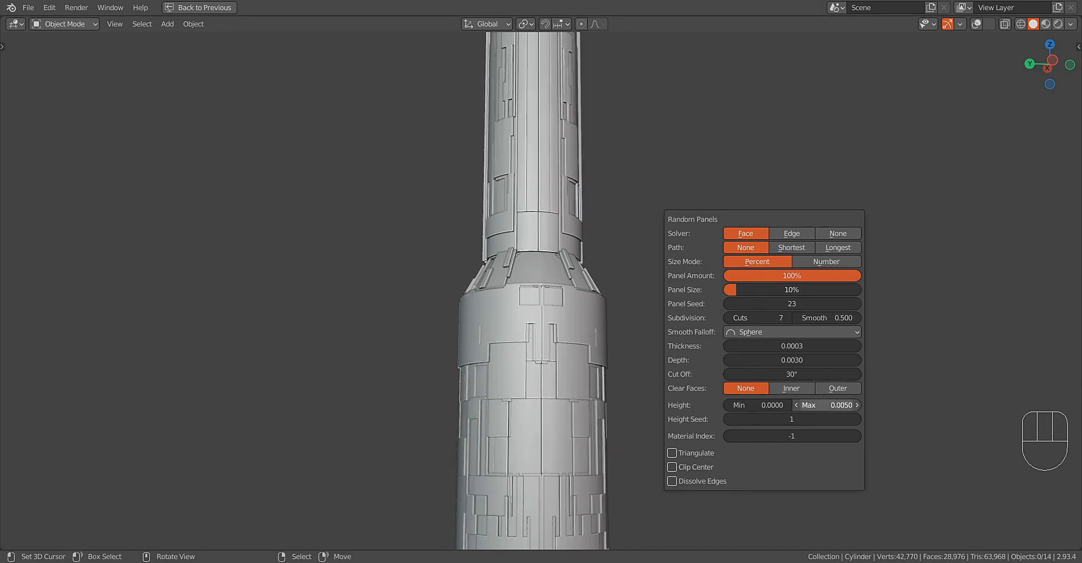
scroll(680, 236, "down", 2)
middle_click_drag(680, 234, 597, 309)
key("ctrl+z")
Step: Add a horizontal loop cut around the middle of the shaft on the main cylinder and select only the shaft's faces
scroll(644, 260, "up", 2)
scroll(591, 289, "up", 1)
scroll(600, 319, "down", 2)
scroll(564, 316, "up", 3)
key("Tab")
key("shift+alt+z")
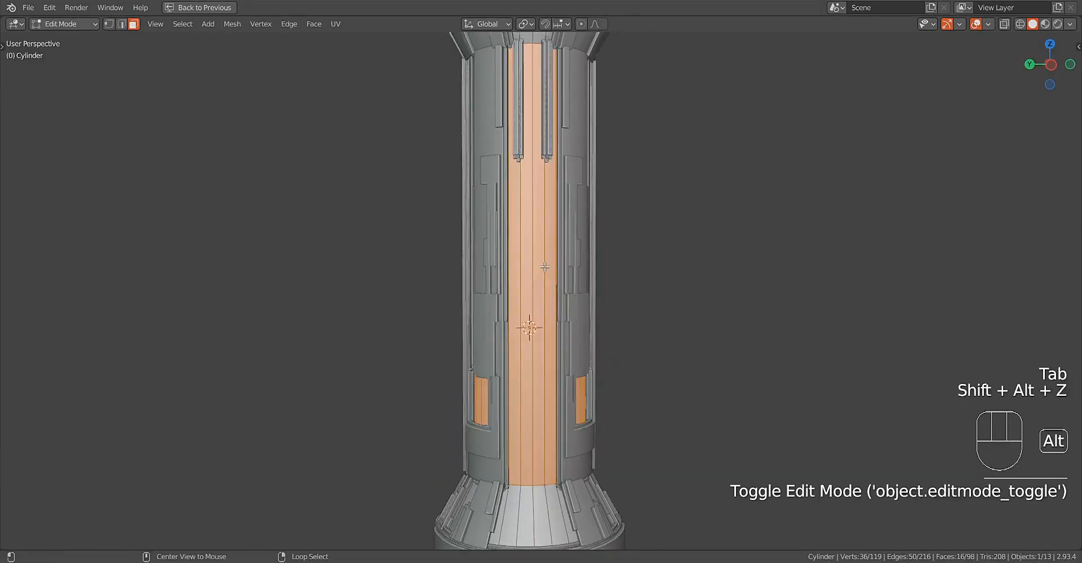
key("alt+a")
left_click(544, 266, "alt")
key("alt+a")
key("3")
left_click(544, 267, "alt")
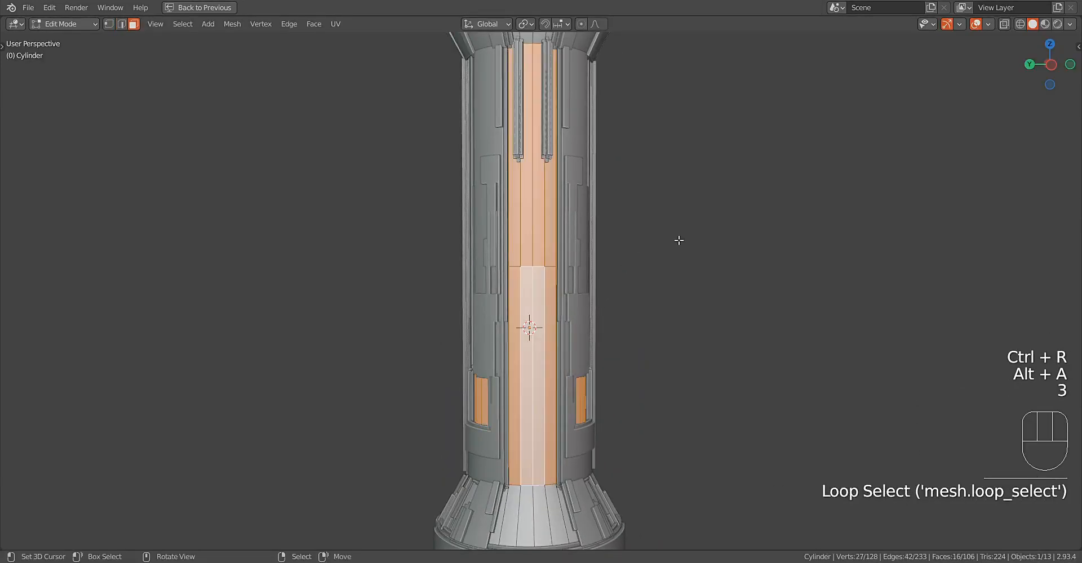
Step: Run Random Panels on the shaft with 8 Cuts, Panel Seed 2 and Max height 0.0100
key("Tab")
key("shift+alt+z")
key("shift+q")
left_click(695, 223)
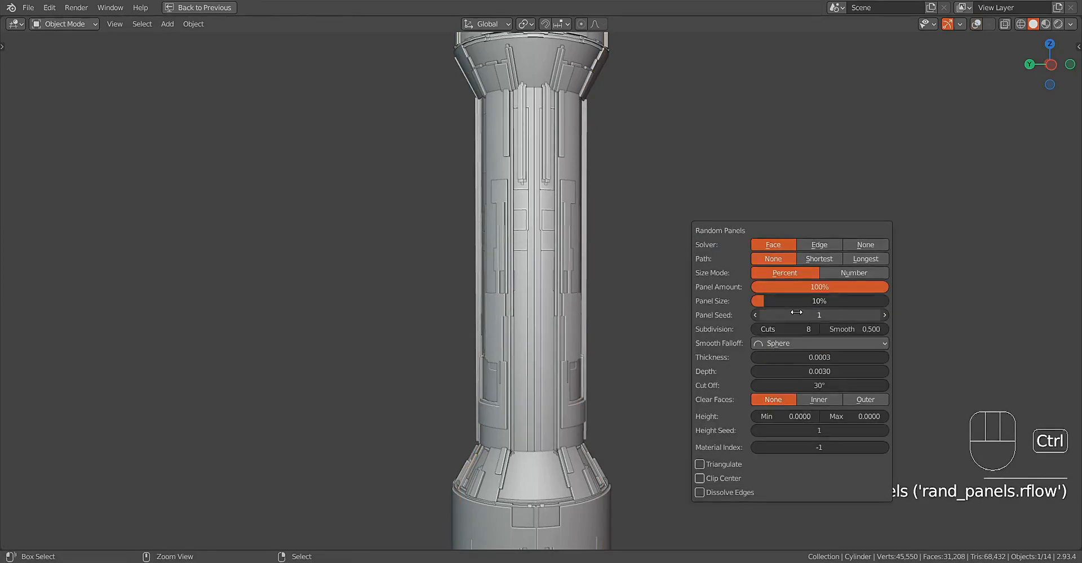
left_click_drag(852, 417, 864, 416)
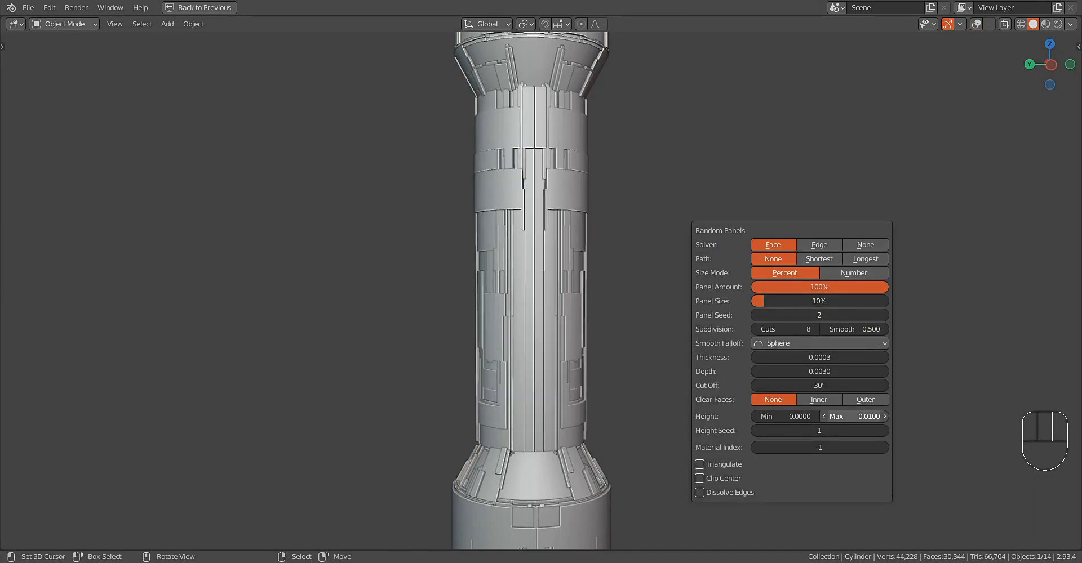
Step: Choose a different random variation for the shaft's panels and check it on the whole structure
scroll(581, 169, "down", 1)
middle_click_drag(570, 168, 637, 189)
scroll(650, 242, "up", 1)
key("F9")
middle_click_drag(664, 251, 609, 270, "shift")
scroll(758, 336, "up", 4, "ctrl")
scroll(620, 271, "down", 1)
scroll(608, 269, "down", 2)
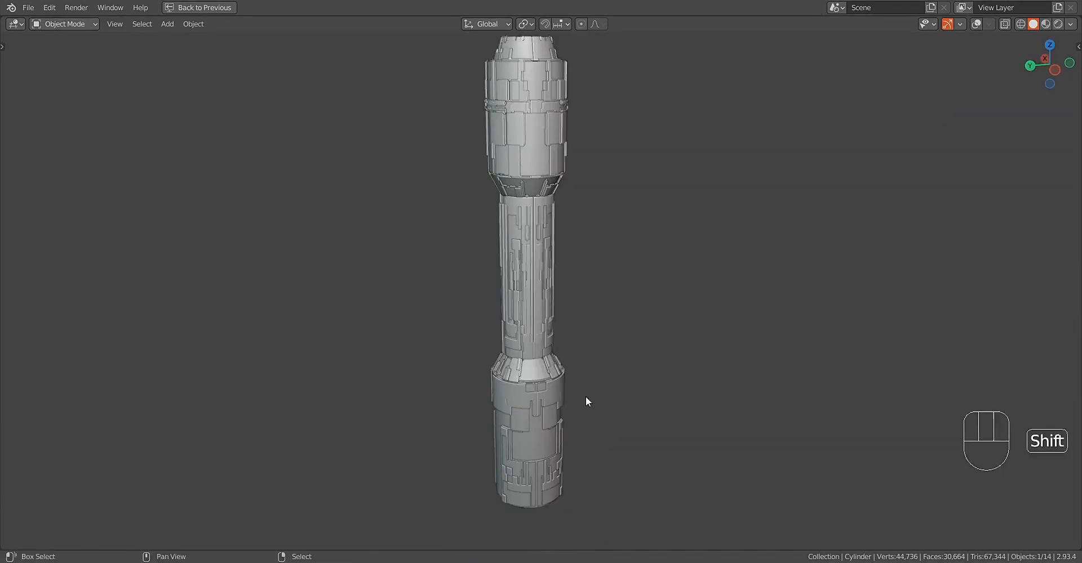
Step: Clear the face selection on the main cylinder and select the face loop of the lower section
scroll(586, 401, "up", 3)
key("Tab")
key("shift+alt+z")
key("alt+a")
key("Tab")
key("Tab")
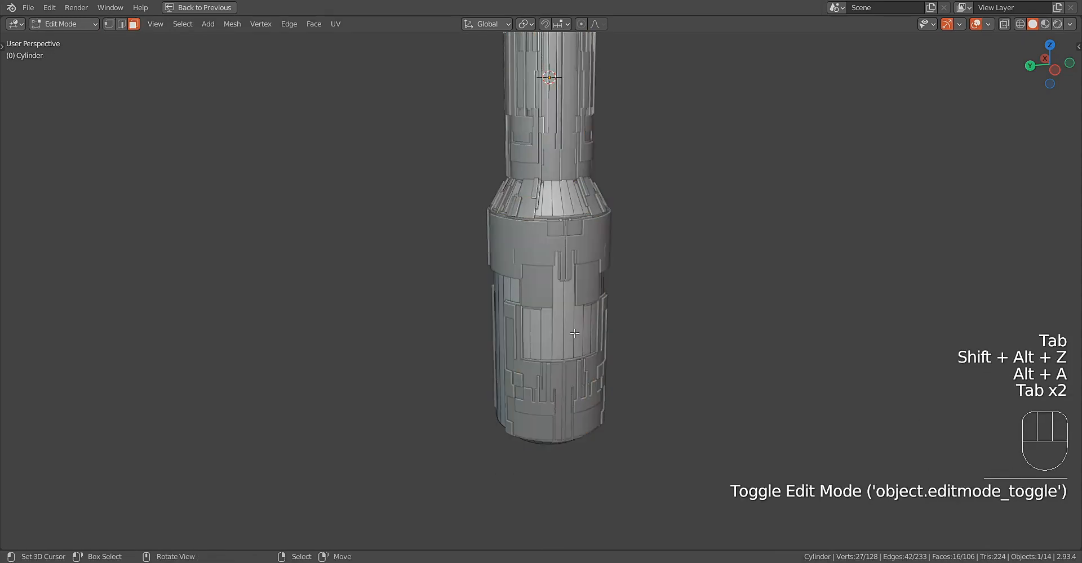
key("alt+a")
right_click(575, 333, "alt")
Step: Run Random Panels on the lower section with 8 Cuts, Panel Seed 4 and Max height 0.0090
key("Tab")
key("shift+alt+z")
middle_click_drag(688, 321, 684, 266, "alt")
key("shift+q")
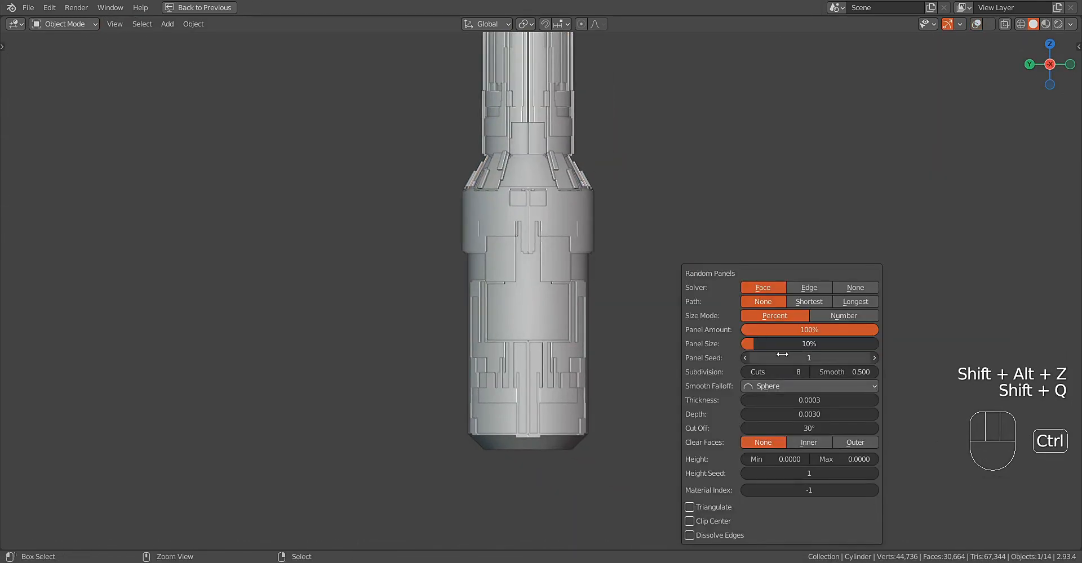
scroll(782, 355, "up", 3, "ctrl")
scroll(843, 460, "up", 7, "ctrl")
middle_click_drag(606, 294, 639, 326)
scroll(640, 333, "up", 2)
middle_click_drag(642, 340, 661, 391, "shift")
key("F9")
scroll(851, 471, "up", 2, "ctrl")
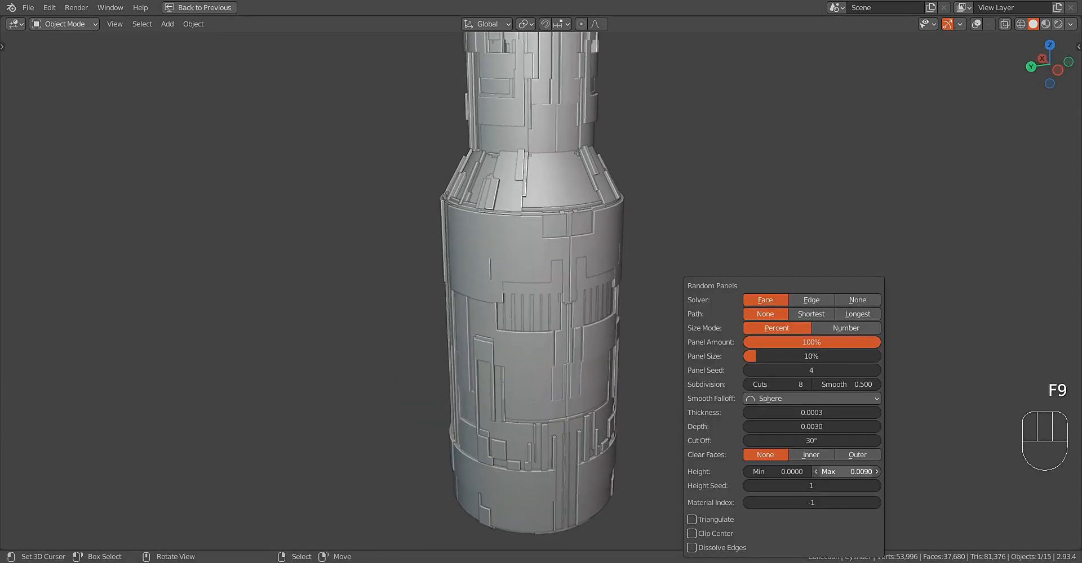
Step: Change the lower section's Panel Seed to 10 and its Max height to 0.0089
scroll(795, 371, "up", 5, "ctrl")
scroll(796, 371, "up", 1, "ctrl")
scroll(659, 318, "down", 2)
middle_click_drag(656, 315, 715, 298)
middle_click_drag(716, 298, 678, 334, "shift")
scroll(681, 336, "up", 1)
key("F9")
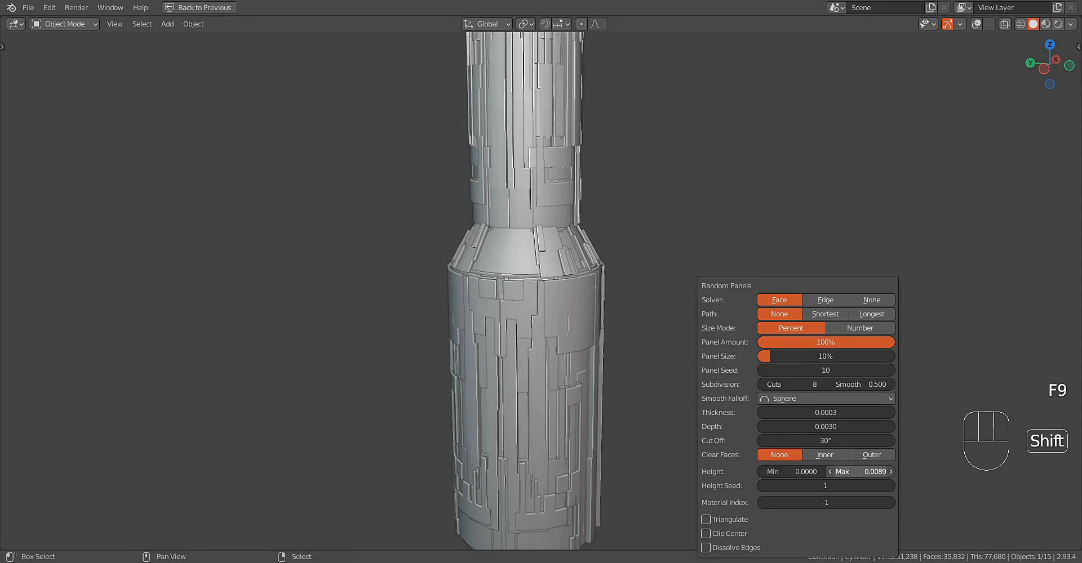
Step: Set the lower section's panels to Panel Seed 14, Max height 0.0052 and 10 Cuts
scroll(807, 371, "up", 2, "ctrl")
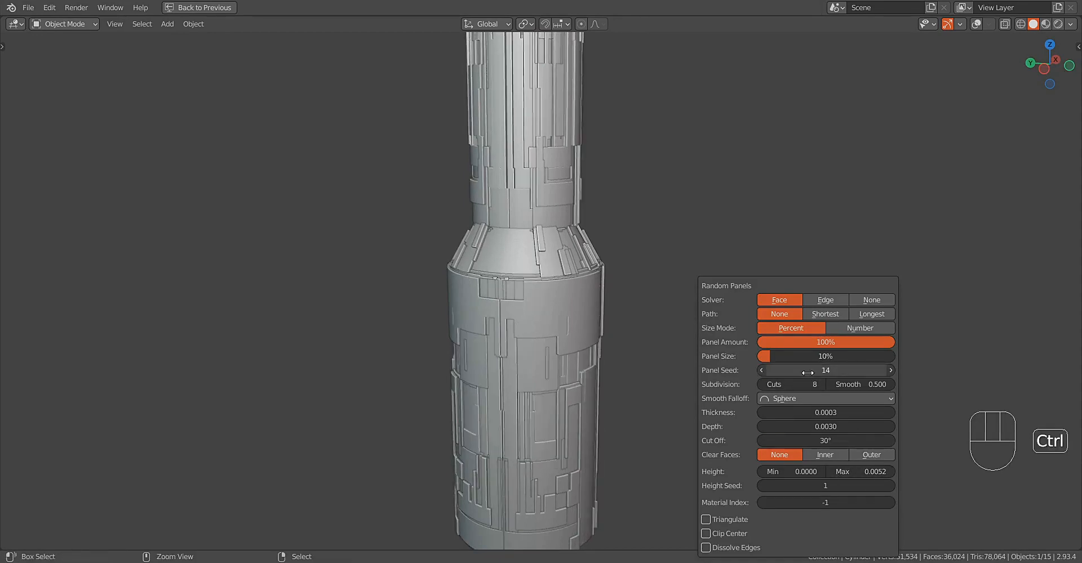
middle_click_drag(774, 385, 669, 339)
key("F9")
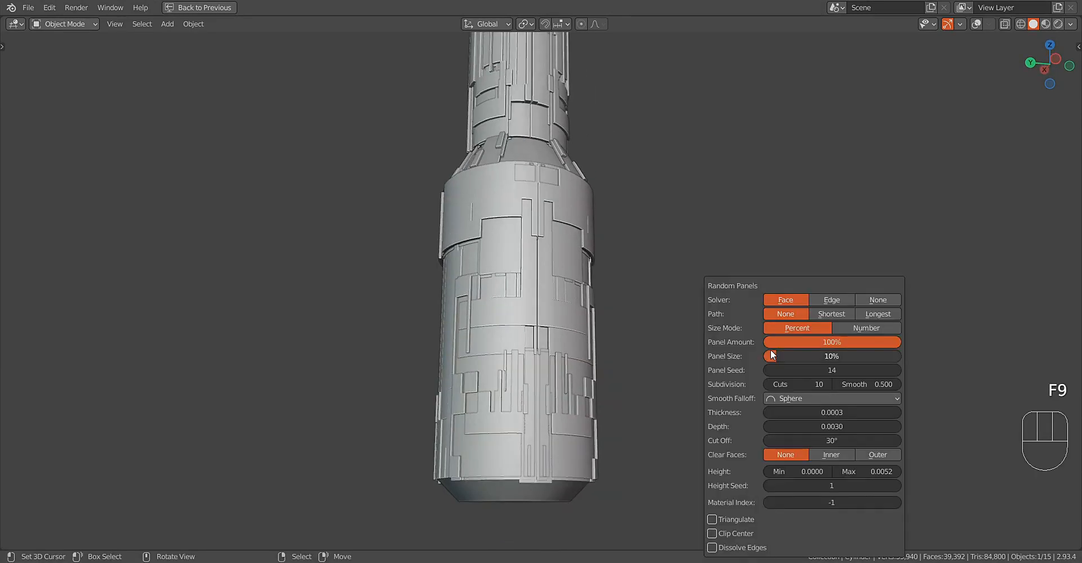
Step: Reduce the lower section's panel Cuts to 5, choose a new Panel Seed, and save the file
scroll(807, 373, "up", 5, "ctrl")
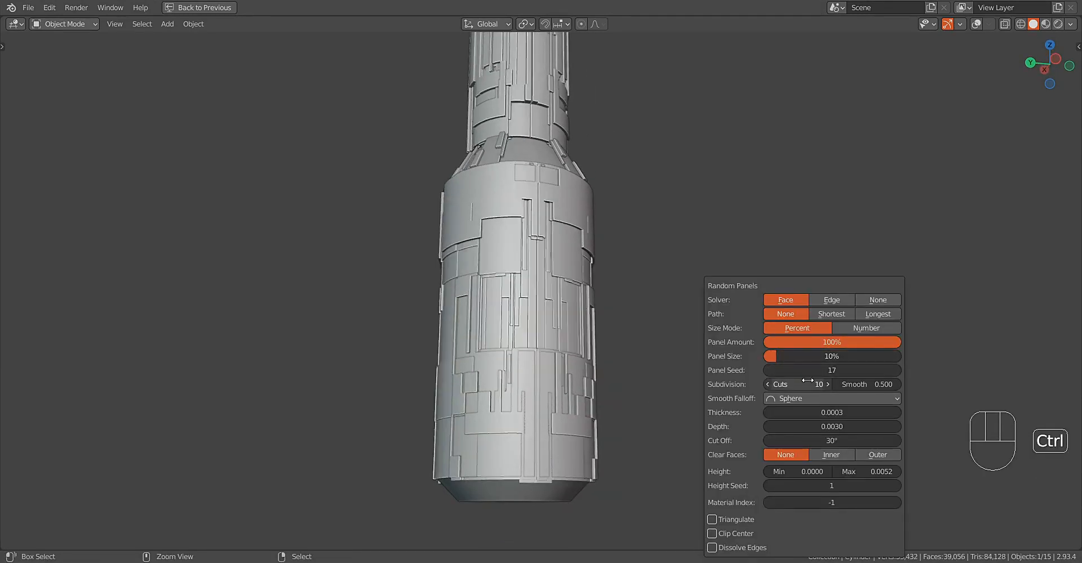
scroll(807, 381, "down", 5, "ctrl")
scroll(813, 369, "up", 4, "ctrl")
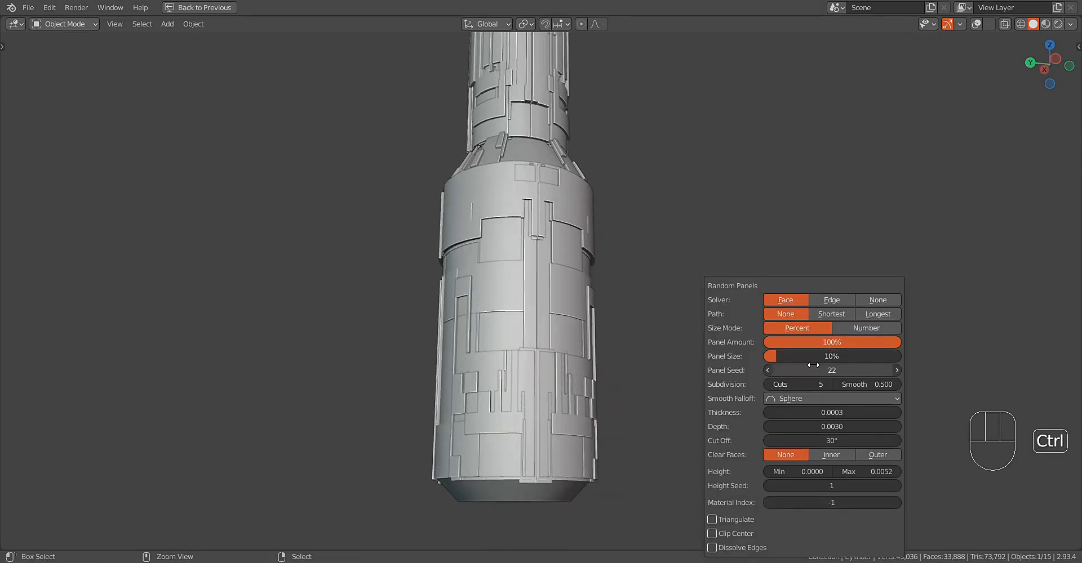
scroll(813, 366, "up", 1, "ctrl")
middle_click_drag(545, 368, 632, 332)
middle_click_drag(632, 333, 669, 313, "shift")
key("ctrl+s")
Step: Edit the main cylinder's faces and clear the selection to isolate the bevelled ring at its lower end
scroll(670, 313, "down", 1)
middle_click_drag(671, 259, 663, 326, "shift")
scroll(648, 327, "up", 3)
middle_click_drag(597, 332, 608, 144, "shift")
left_click(566, 304)
key("Tab")
key("shift+alt+z")
key("Tab")
left_click(575, 305)
key("Tab")
key("alt+a")
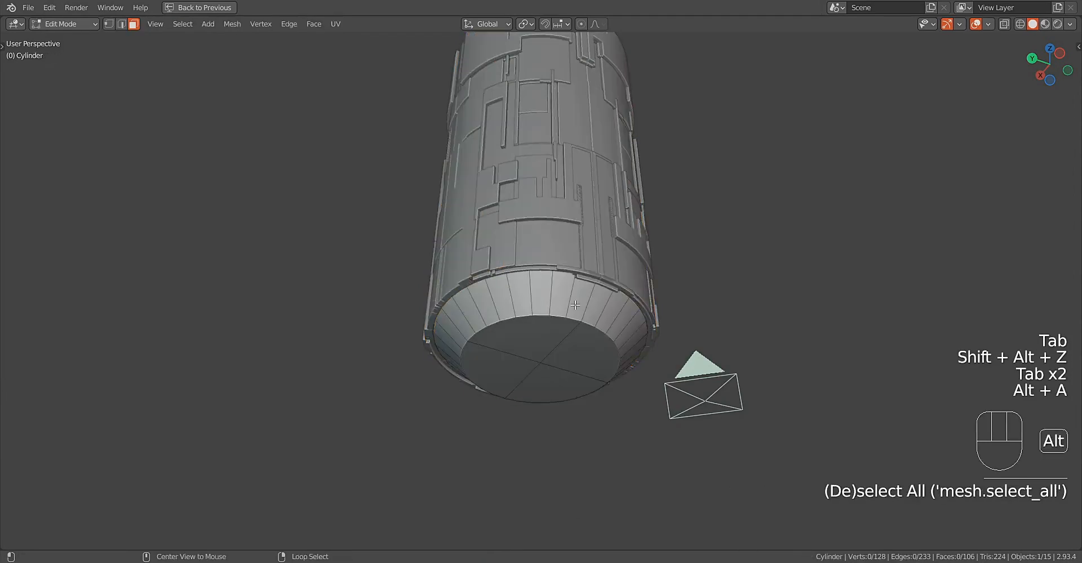
Step: Run Random Extrude on the bevelled ring at the lower end with loops 1, 2 and 3 enabled
key("Tab")
key("shift+alt+z")
scroll(648, 281, "down", 4)
key("shift+q")
scroll(503, 309, "up", 4)
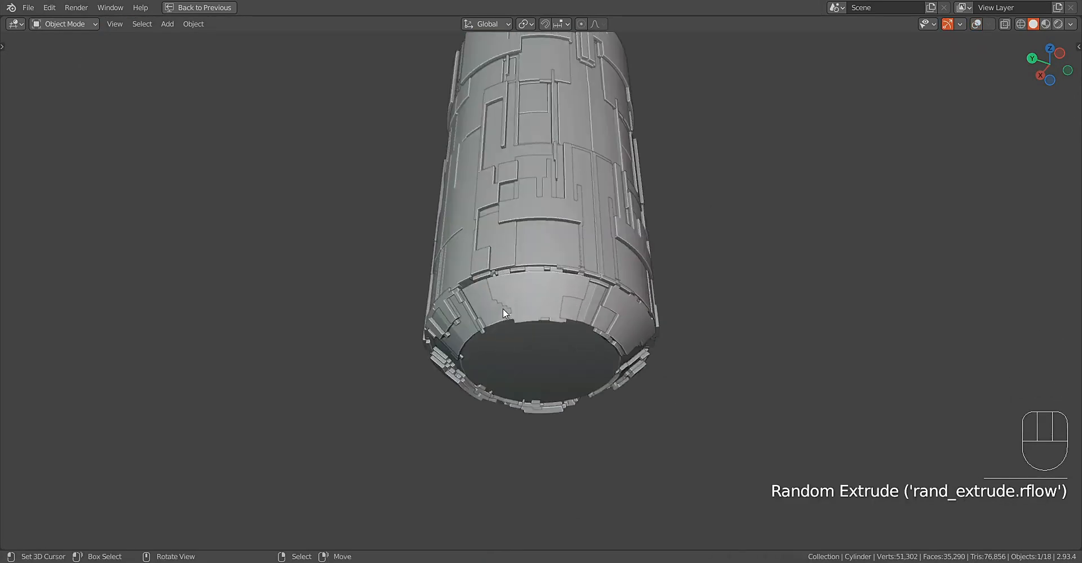
middle_click(518, 308, "alt")
mouse_move(575, 308)
middle_mouse_down()
mouse_move(671, 306)
mouse_move(516, 321)
mouse_move(575, 300)
middle_mouse_up()
key("F9")
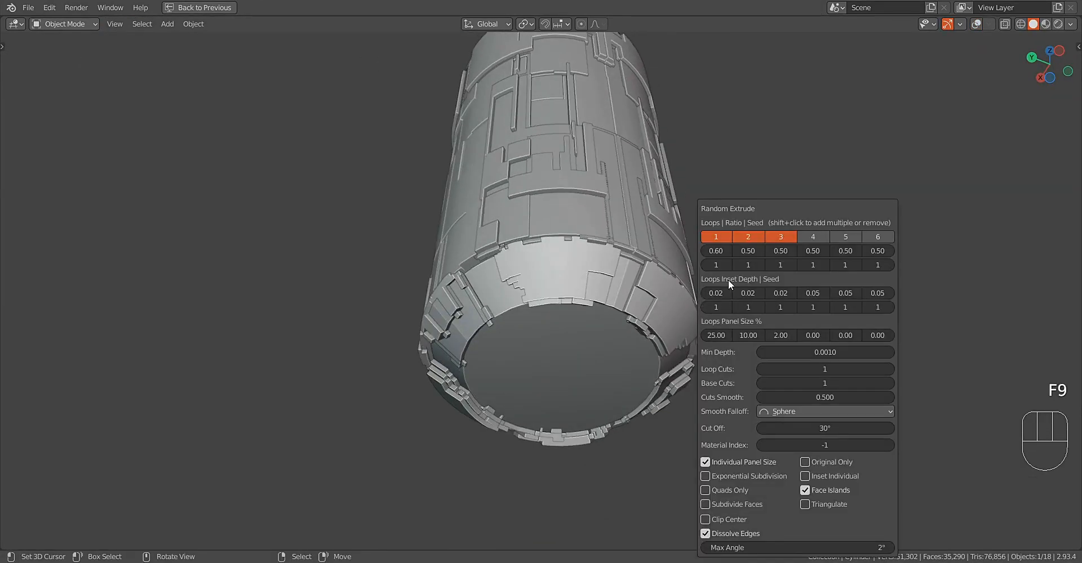
Step: Enable Subdivide Faces for the bevelled ring's Random Extrude and try several loop 1 ratio seeds, including 7
scroll(724, 262, "up", 4, "ctrl")
left_click(753, 504)
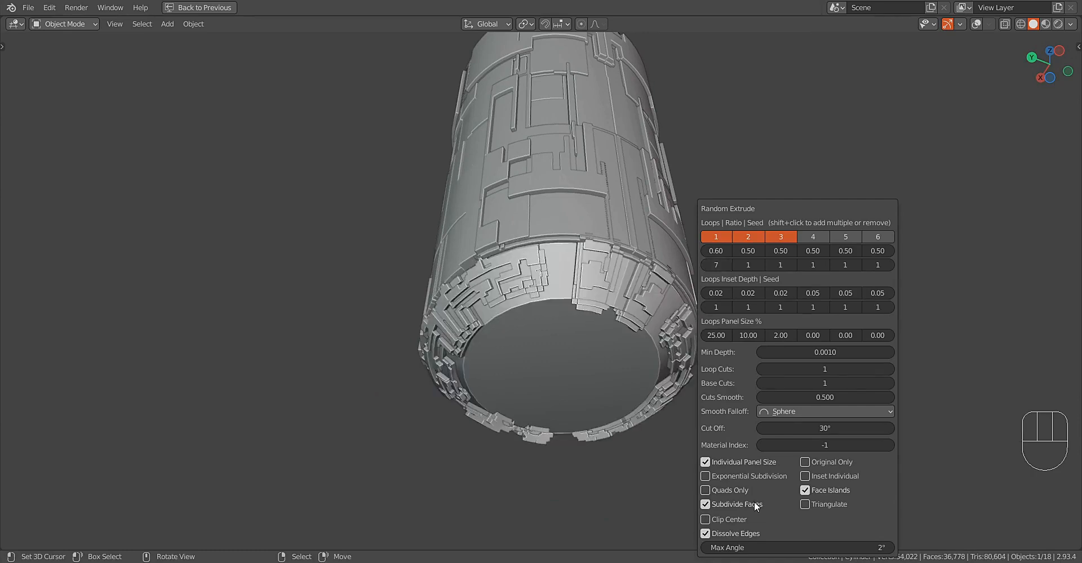
scroll(798, 369, "down", 1, "ctrl")
scroll(789, 383, "down", 1, "ctrl")
middle_click_drag(546, 324, 671, 350)
middle_click_drag(670, 351, 744, 273, "shift")
key("F9")
scroll(709, 265, "up", 2, "ctrl")
Step: Run Random Panels on the bevelled ring with 2 Cuts, Panel Seed 4 and Max height 0.0060
key("shift+q")
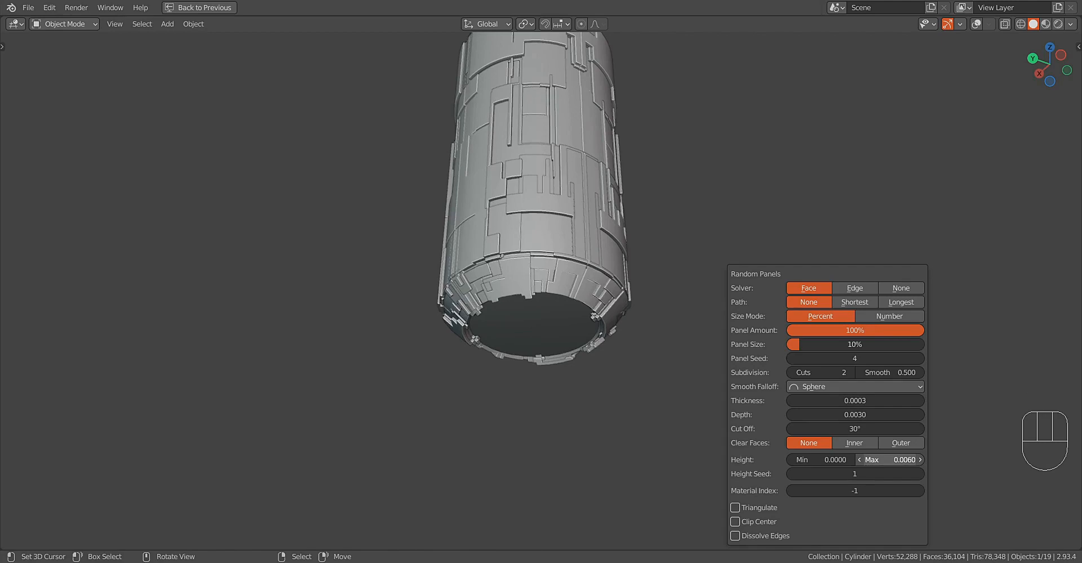
middle_click_drag(658, 301, 623, 341)
middle_click_drag(623, 342, 611, 281)
Step: Inset the flat cap faces at the main cylinder's lower end
key("Tab")
key("shift+alt+z")
key("Tab")
right_click(545, 351)
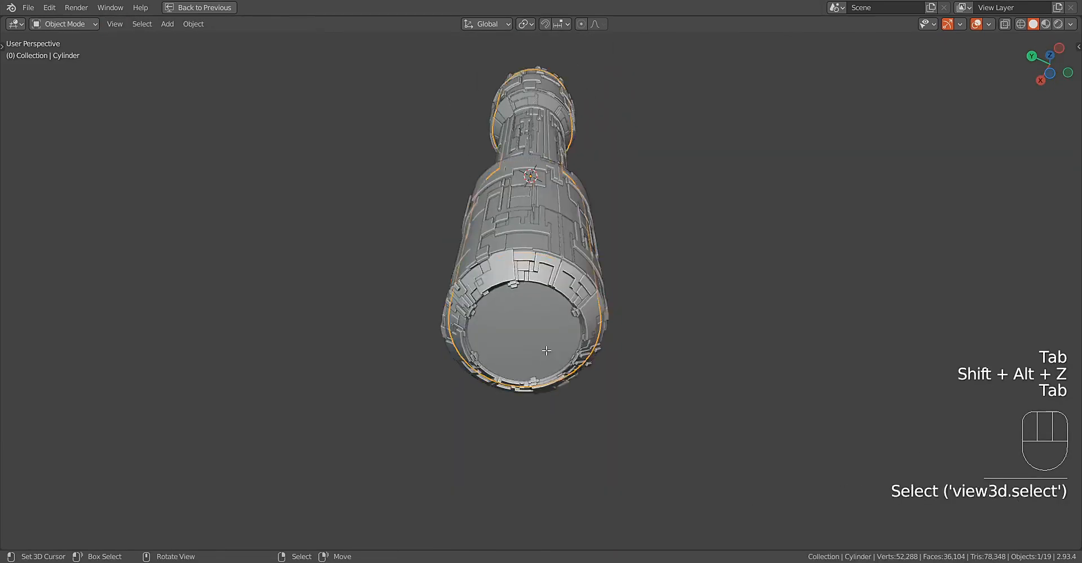
key("Tab")
key("i")
key("b")
left_click(637, 346)
key("s")
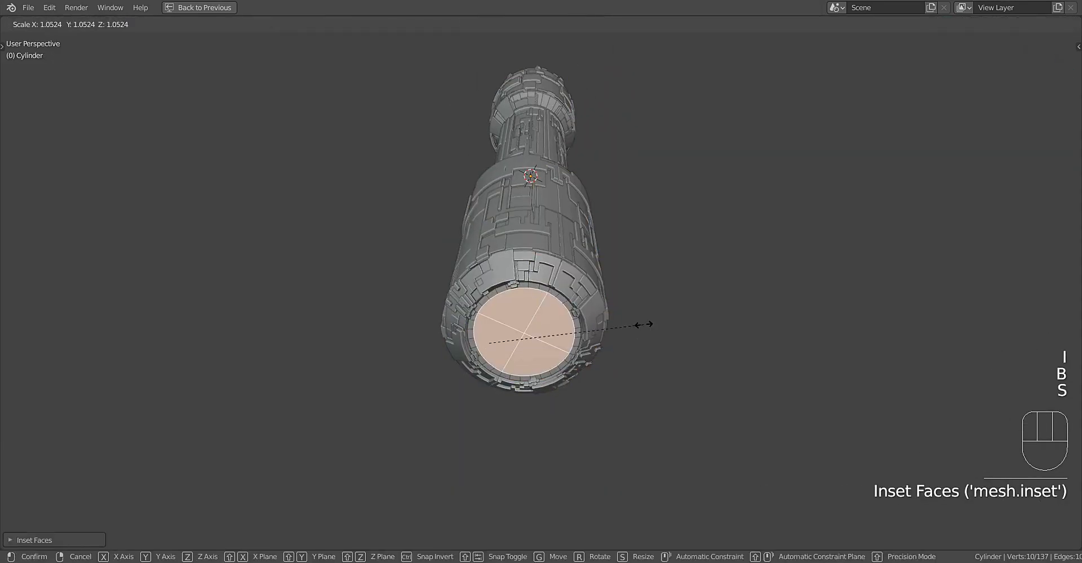
right_click(643, 326)
Step: Inset the flat cap faces at the lower end again, scale them and move them about 0.03 m downward along Z
key("i")
left_click(635, 332)
key("s")
key("g")
key("z")
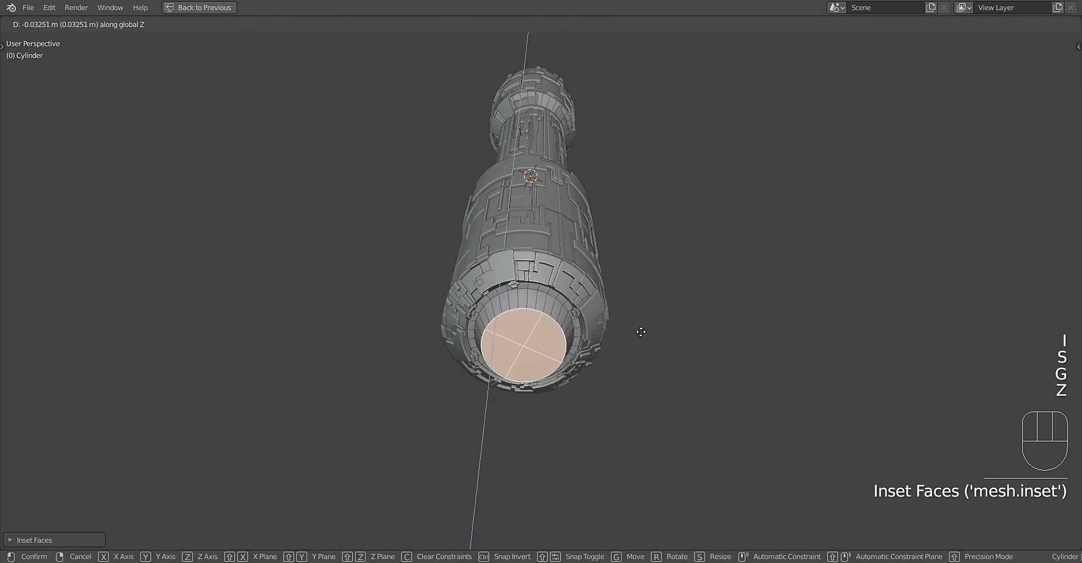
key("Tab")
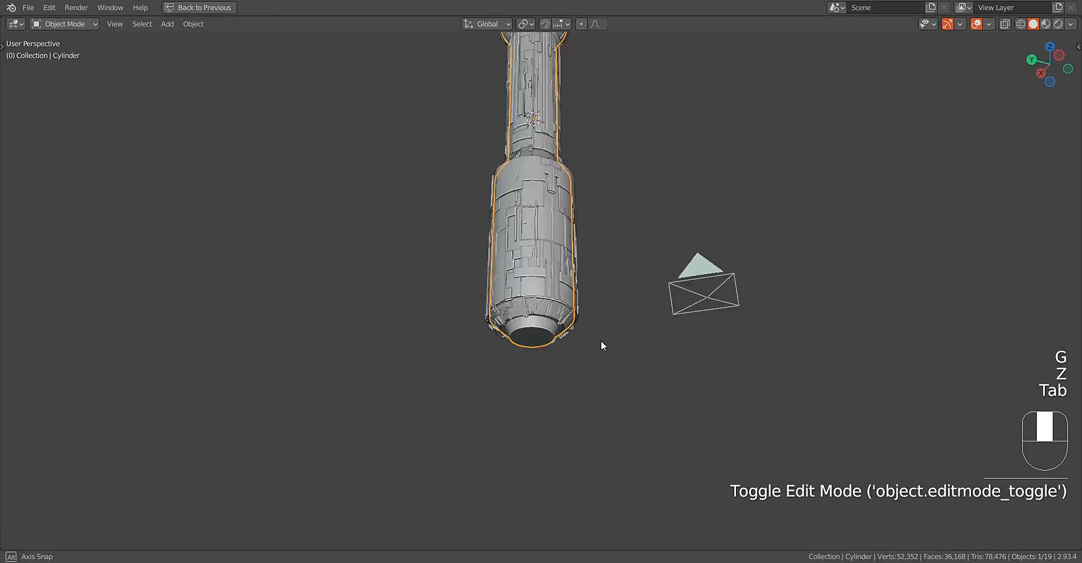
Step: Select the sloped ring around the cap and run Random Panels with Panel Seed 4, 3 Cuts and Max height 0.0030
key("Tab")
key("alt+a")
middle_click_drag(566, 342, 556, 303)
right_click(557, 303, "alt+shift")
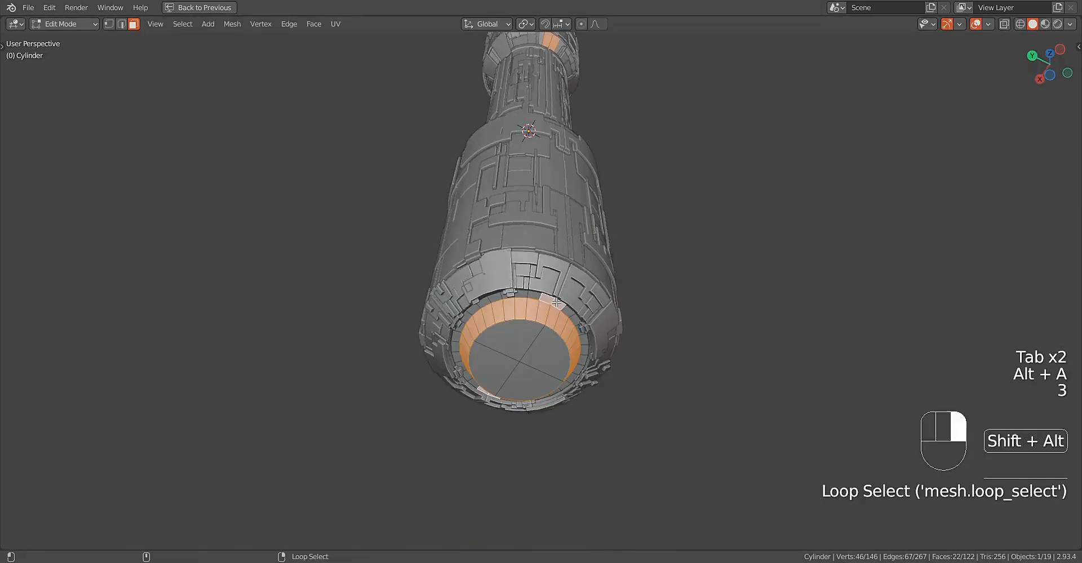
key("alt+a")
key("Tab")
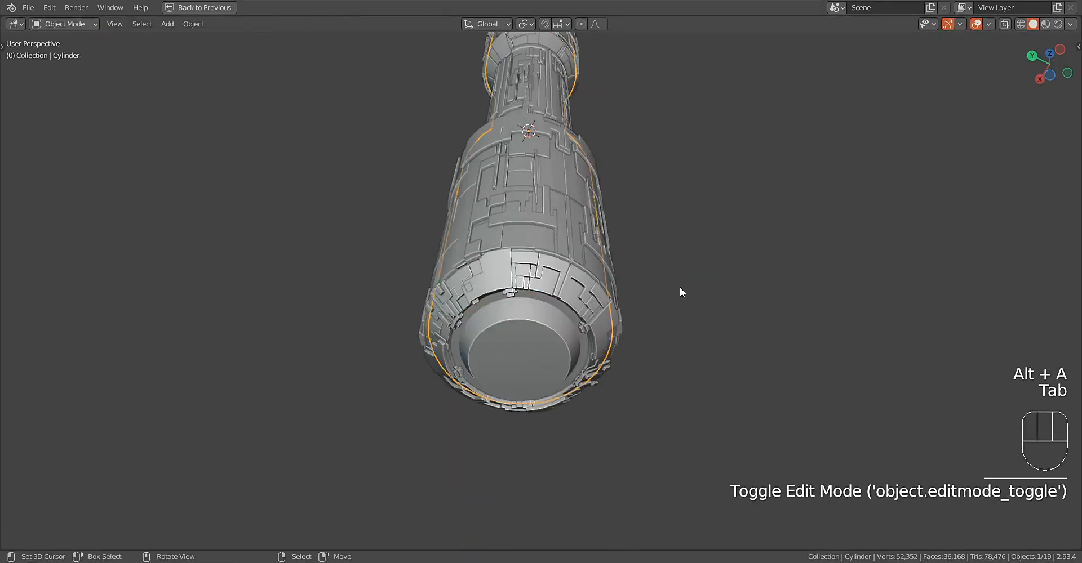
key("shift+alt+z")
key("shift+q")
scroll(774, 385, "up", 1, "ctrl")
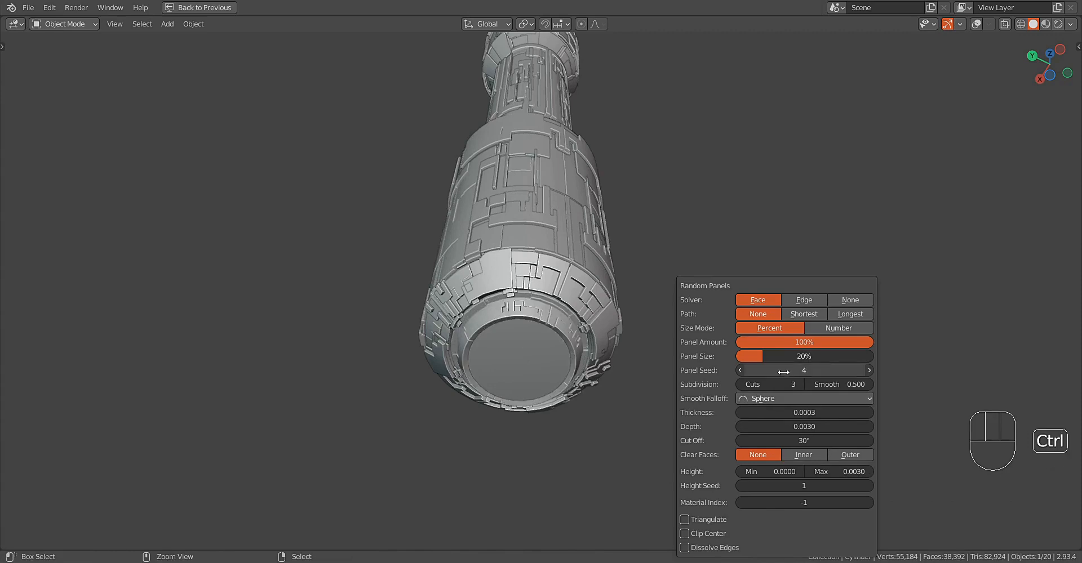
Step: Inset the cylinder's narrowed flat end twice, the second time by about 0.004 m
middle_click_drag(566, 207, 607, 217)
key("Tab")
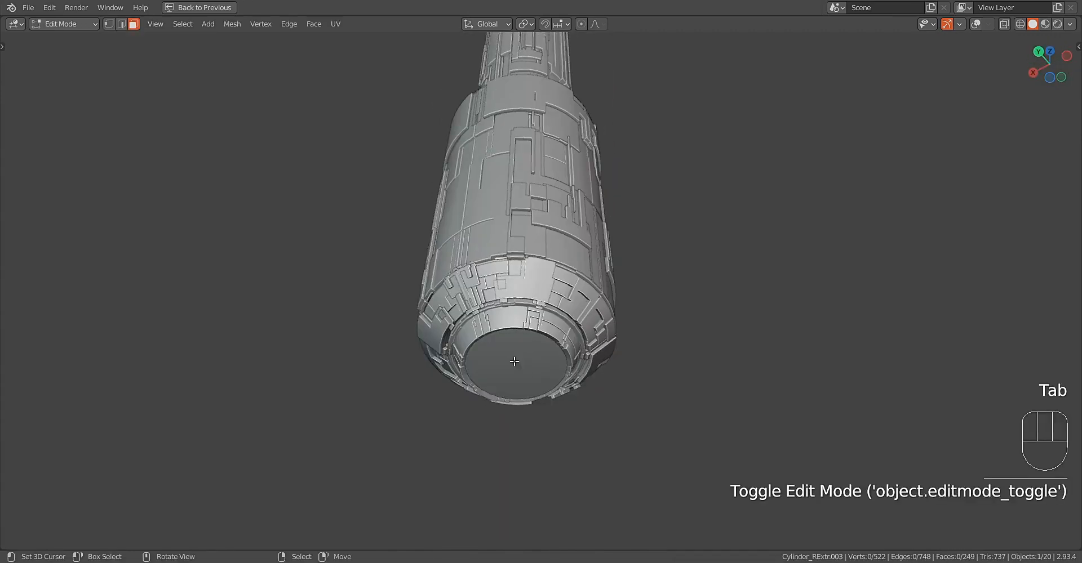
key("shift+alt+z")
key("Tab")
key("Tab")
left_click(513, 361)
key("i")
key("i")
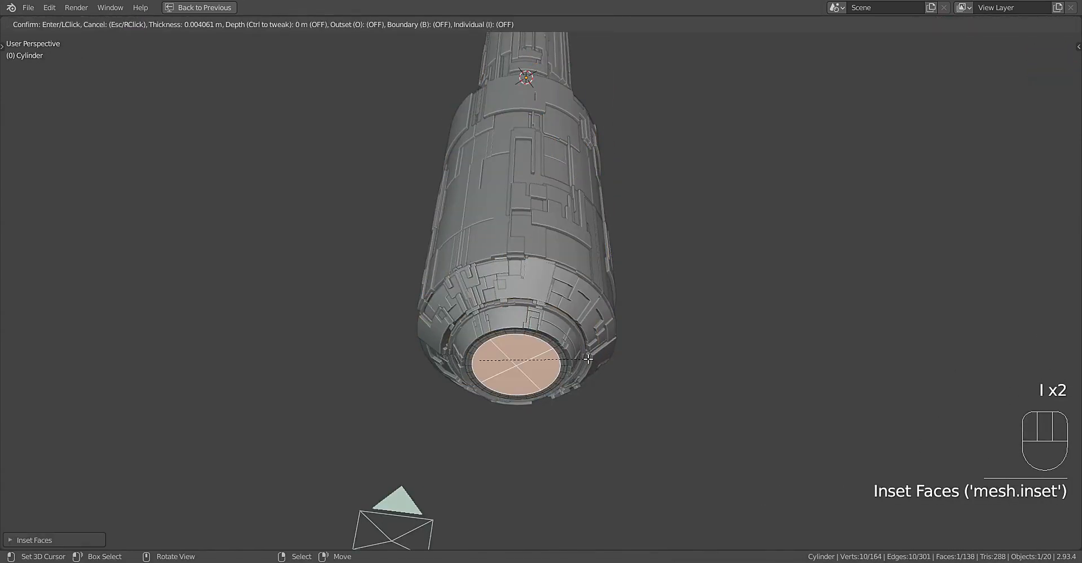
left_click(587, 360)
Step: Scale the innermost inset cap faces and move them along the Z axis
key("s")
left_click(586, 355)
key("g")
key("z")
left_click(607, 319)
key("Tab")
scroll(608, 314, "down", 2)
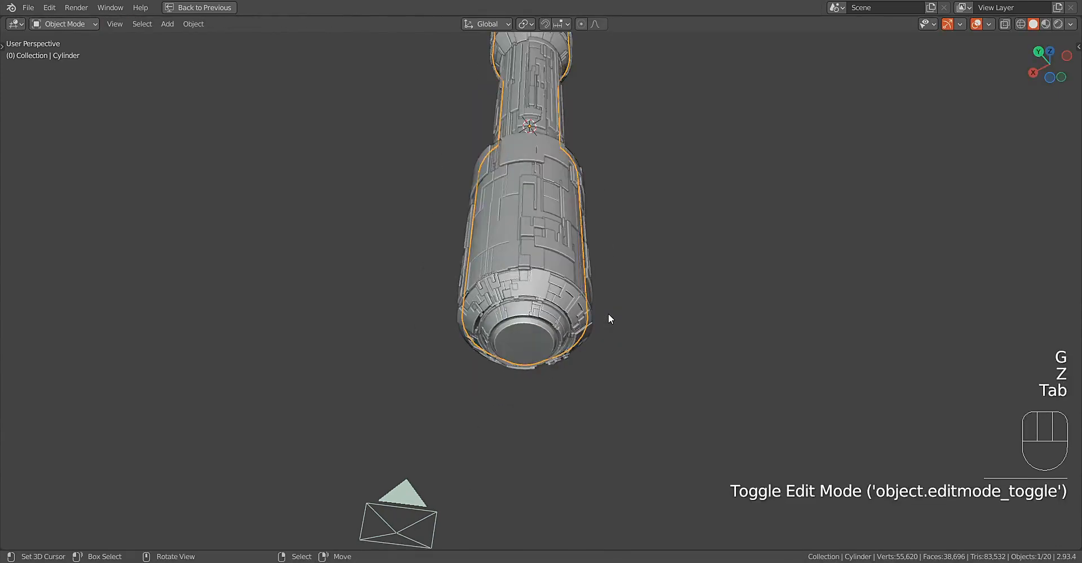
Step: Deselect everything and save the file
key("alt+a")
middle_click_drag(608, 319, 608, 296)
key("ctrl+s")
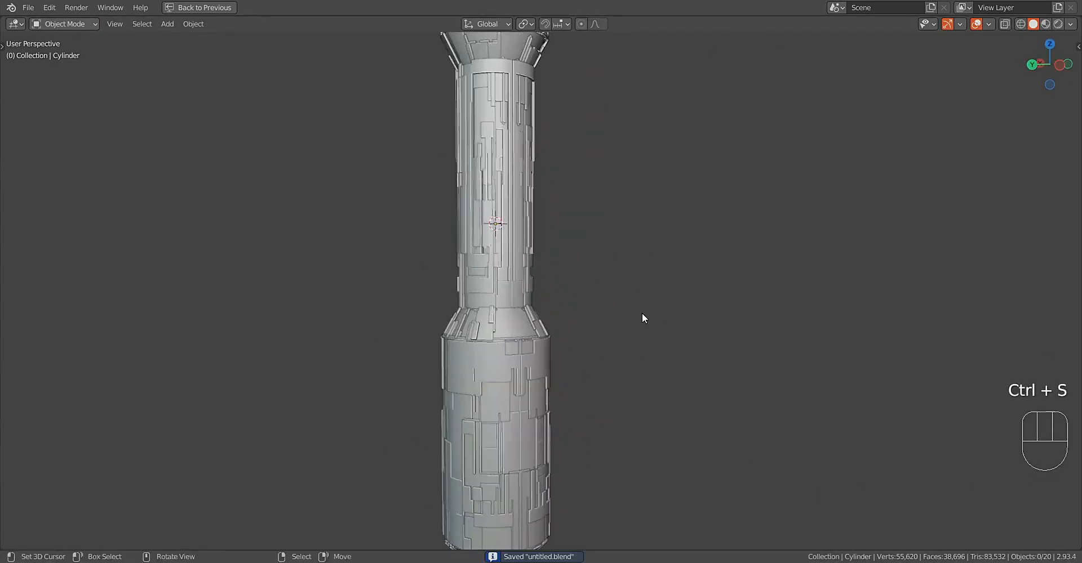
Step: Isolate the raised band at the top of the main cylinder by selecting its linked geometry and hiding everything else
scroll(644, 318, "up", 5)
key("Tab")
key("1")
left_click(658, 174)
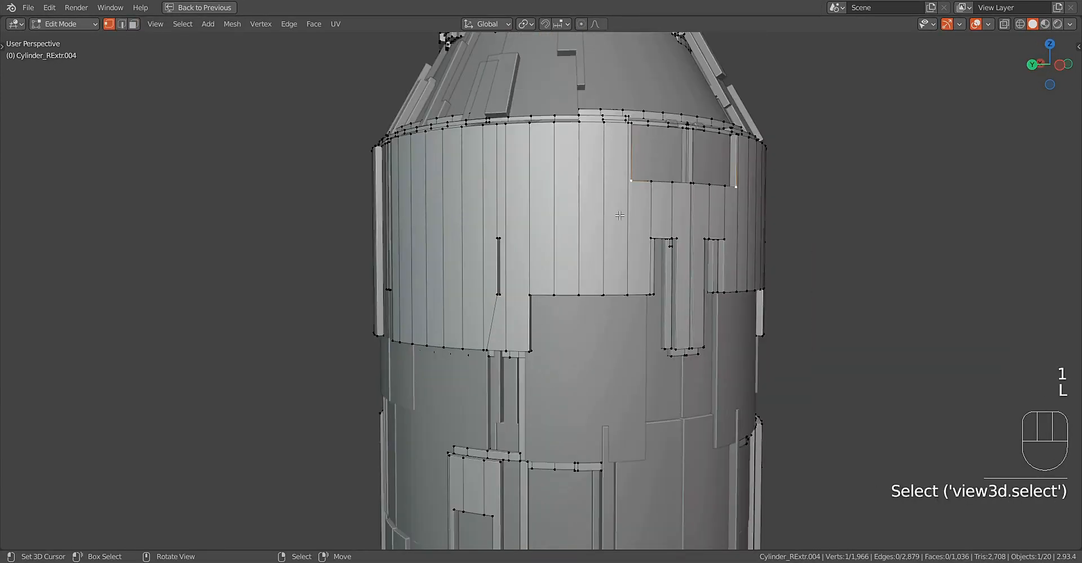
key("l")
key("shift+l")
key("shift+h")
key("Tab")
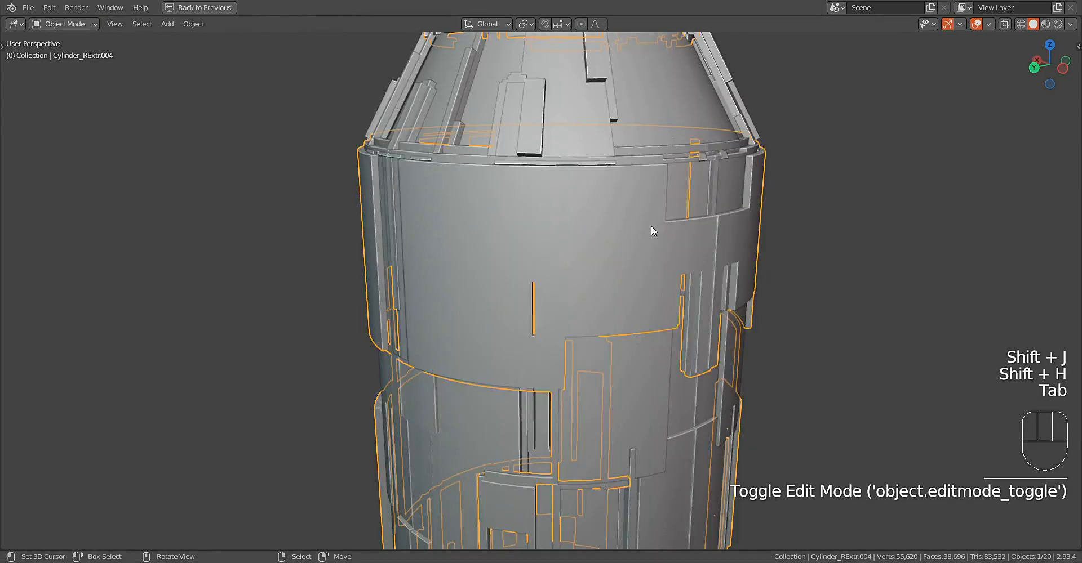
key("shift+h")
key("Tab")
Step: Run Quad Slice from a corner vertex of the isolated band to cut a horizontal loop around it
key("1")
right_click(657, 222)
middle_click_drag(656, 222, 631, 218)
scroll(631, 218, "up", 3)
key("shift+q")
left_click(573, 263)
left_click(772, 313)
middle_click_drag(773, 313, 564, 277)
Step: Run Quad Slice on the four corner vertices of the band's narrow slot with Direction View and Geometry All Faces
left_click(591, 251, "shift")
right_click(594, 371, "shift")
middle_click_drag(656, 288, 599, 261, "shift")
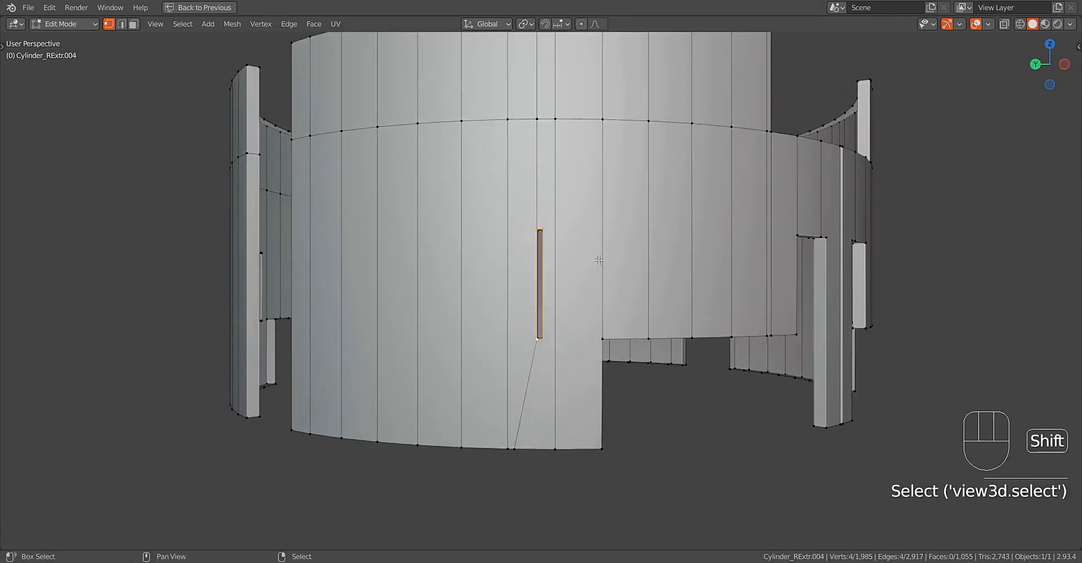
key("shift+q")
left_click(599, 261)
left_click(736, 286)
left_click(738, 321)
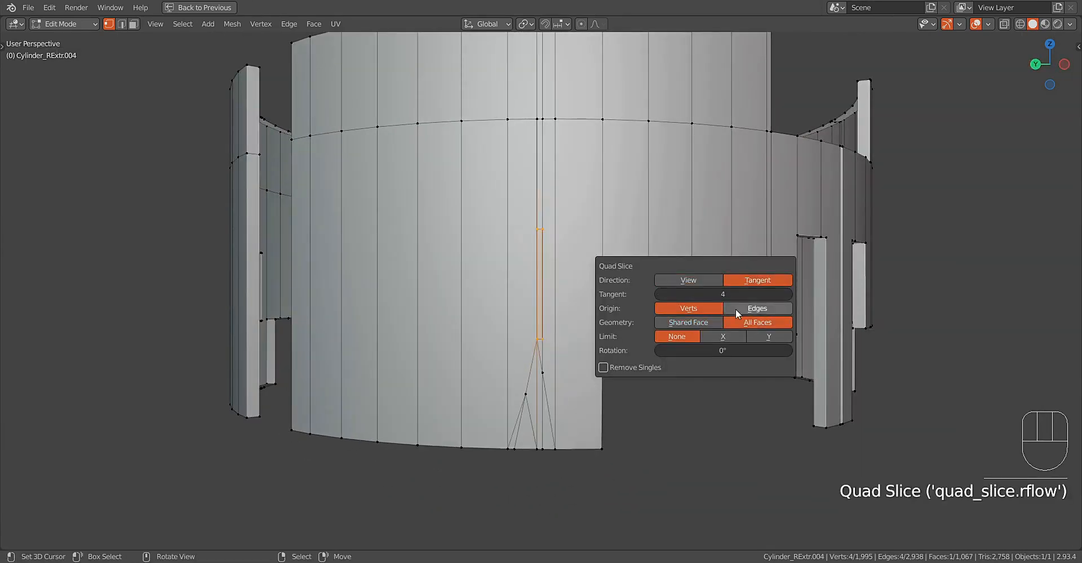
left_click(704, 280)
Step: Dissolve the slanted edge running from the bottom of the slot to the band's lower rim
key("alt+a")
key("2")
left_click(524, 357)
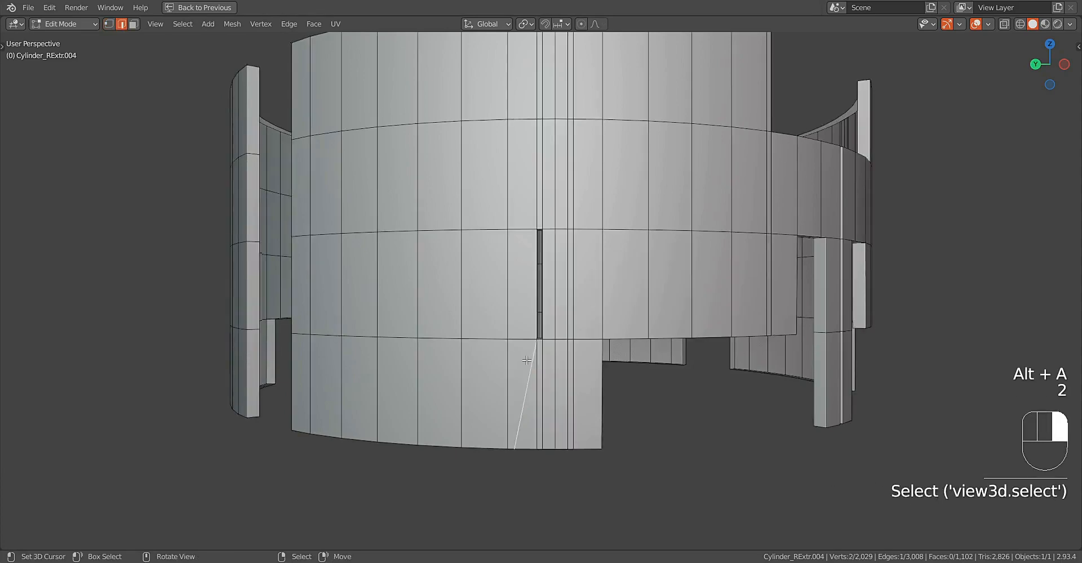
key("ctrl+x")
Step: Triangulate the long rim faces of the isolated band and convert the triangles to quads
scroll(524, 357, "down", 3)
middle_click_drag(541, 315, 628, 340)
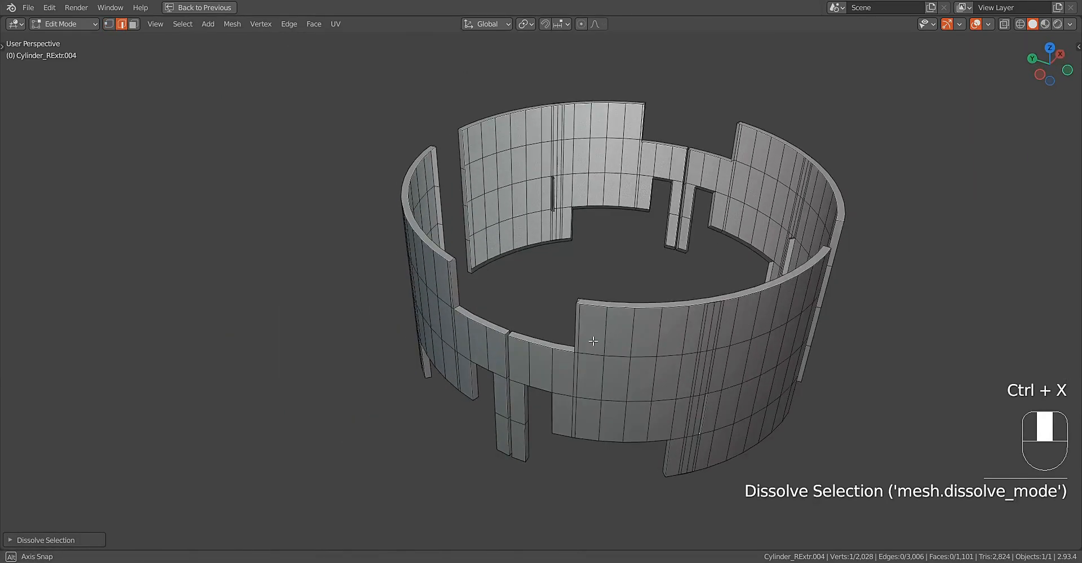
key("3")
right_click(629, 341)
right_click(772, 326, "shift")
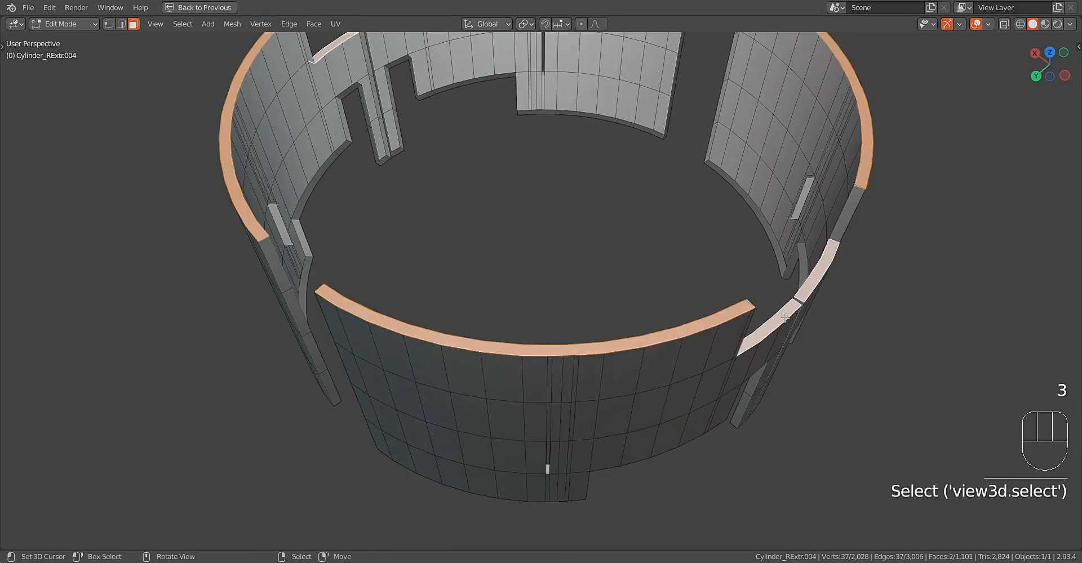
middle_click_drag(772, 324, 770, 145)
right_click(616, 176, "shift")
middle_click_drag(667, 166, 640, 254)
key("ctrl+t")
key("alt+j")
Step: Return to Object Mode and reveal the hidden parts around the raised band
key("alt+a")
key("1")
scroll(620, 357, "down", 3)
key("Tab")
key("Tab")
key("Tab")
key("alt+h")
right_click(572, 240)
key("Tab")
key("Tab")
key("Tab")
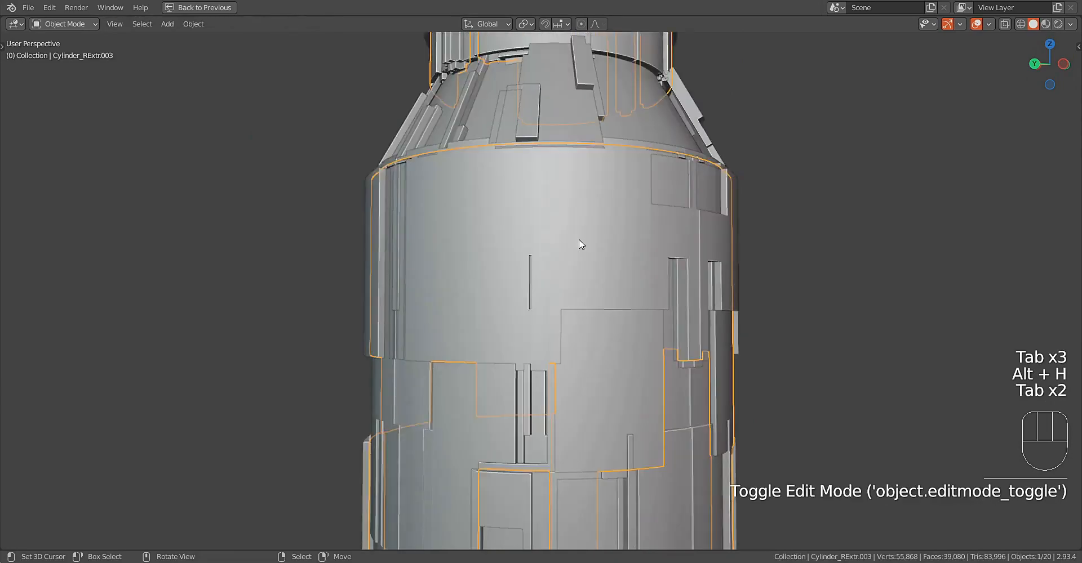
Step: Dissolve surplus edges on the raised upper band
key("1")
key("2")
scroll(525, 278, "up", 4)
key("ctrl+x")
key("Tab")
scroll(538, 269, "down", 1)
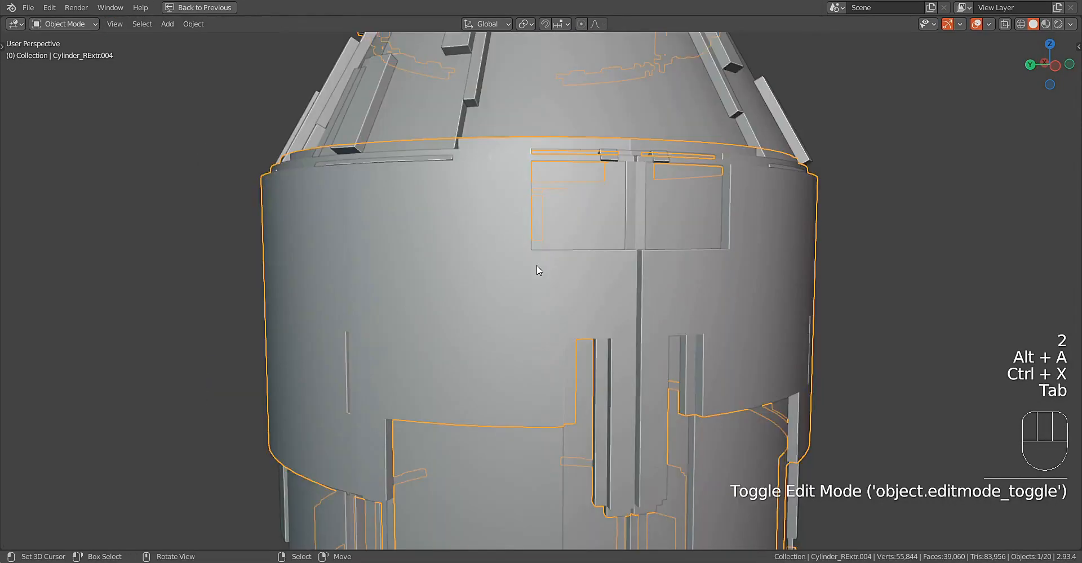
Step: Dissolve the vertical edge loop next to the band's slot and the leftover lower rim edge beside it
key("Tab")
scroll(497, 288, "up", 1)
middle_click_drag(442, 263, 612, 147)
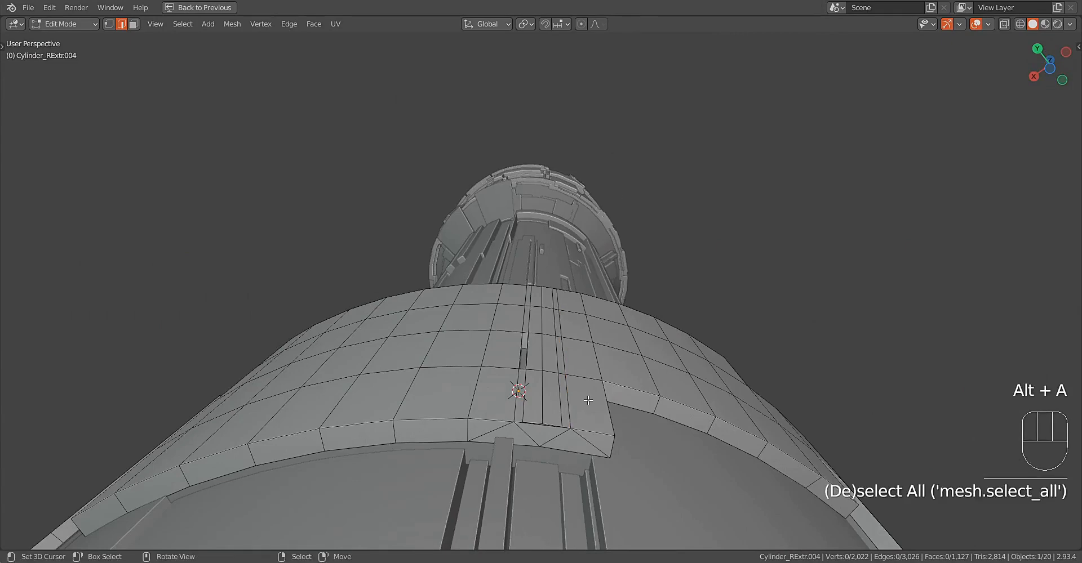
left_click(585, 398, "alt+shift")
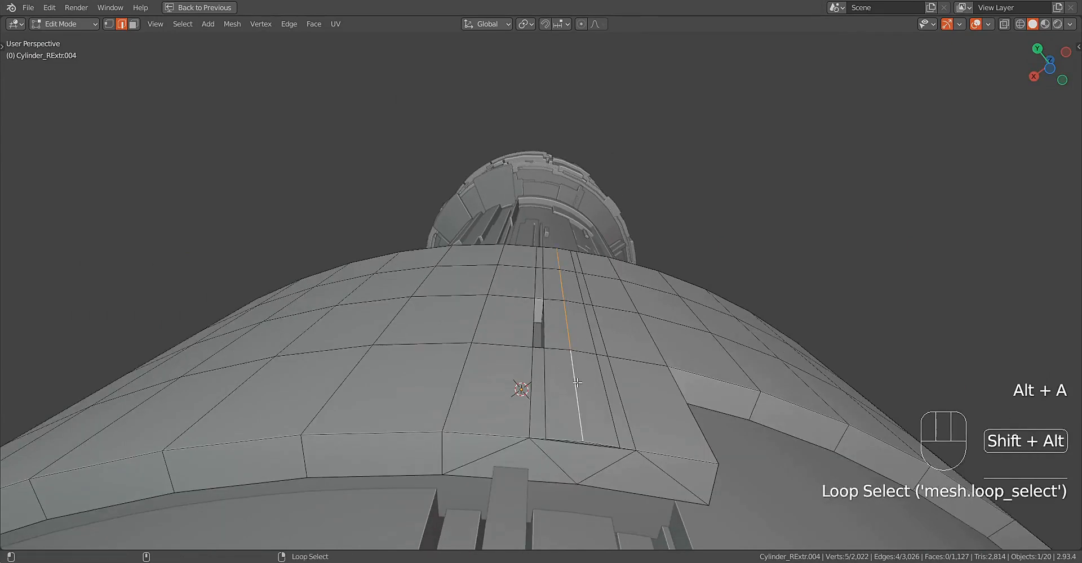
key("ctrl+x")
left_click(580, 411)
key("g")
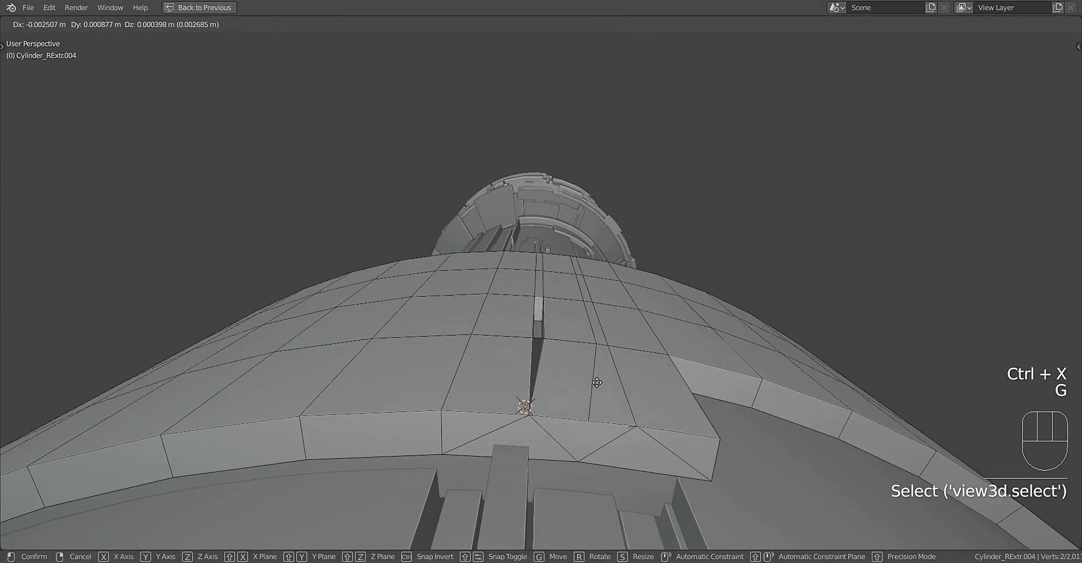
right_click(597, 383)
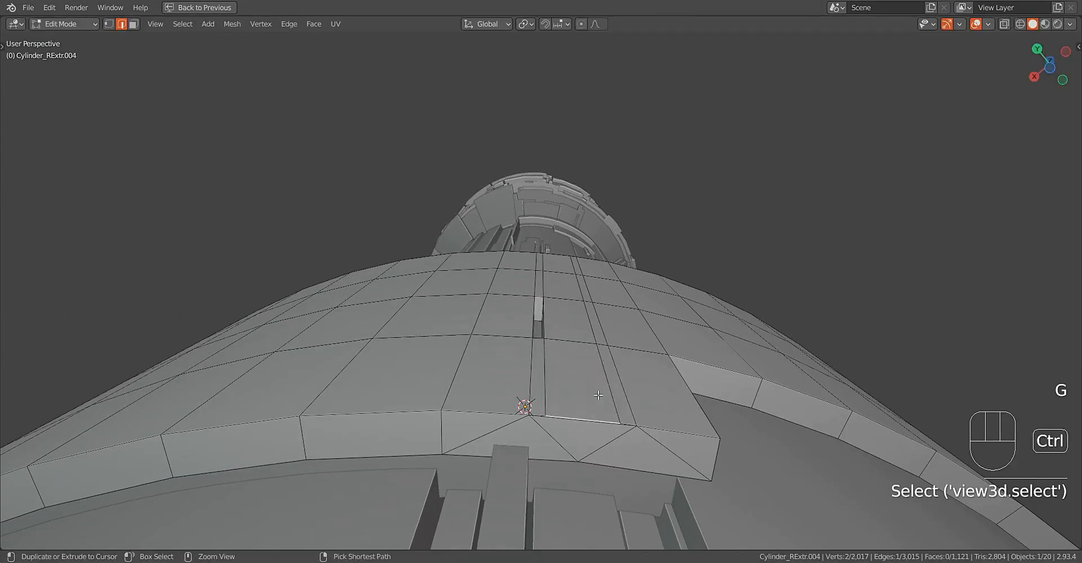
key("ctrl+x")
mouse_move(597, 384)
middle_mouse_down()
mouse_move(587, 444)
mouse_move(587, 366)
middle_mouse_up()
Step: Dissolve the second closely spaced vertical edge loop beside the band's slot
key("alt+a")
right_click(584, 337, "alt")
scroll(634, 240, "down", 4)
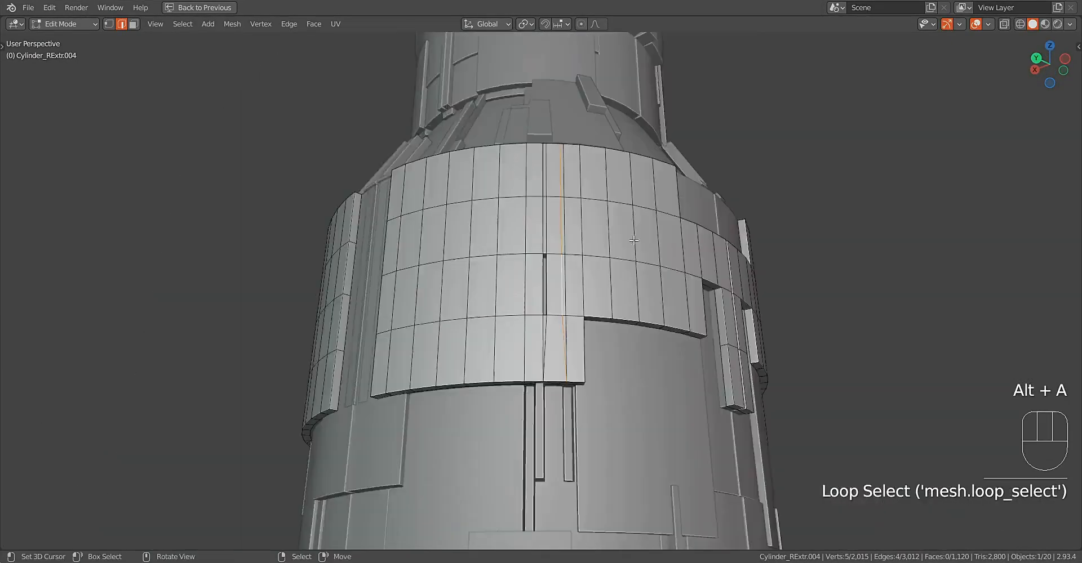
middle_click_drag(634, 241, 637, 360)
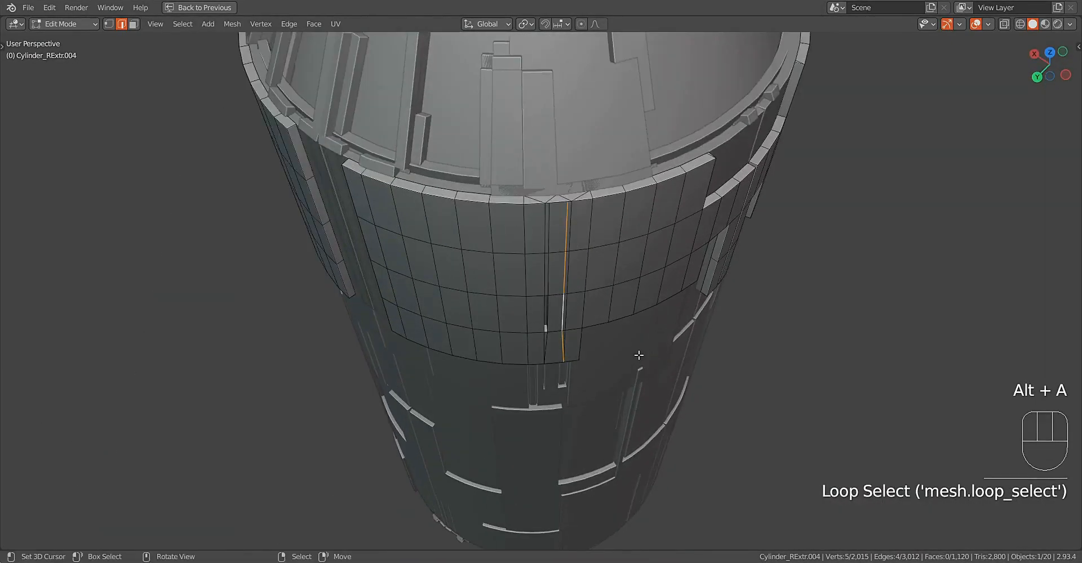
key("ctrl+x")
middle_click_drag(575, 485, 566, 403)
scroll(570, 242, "up", 2)
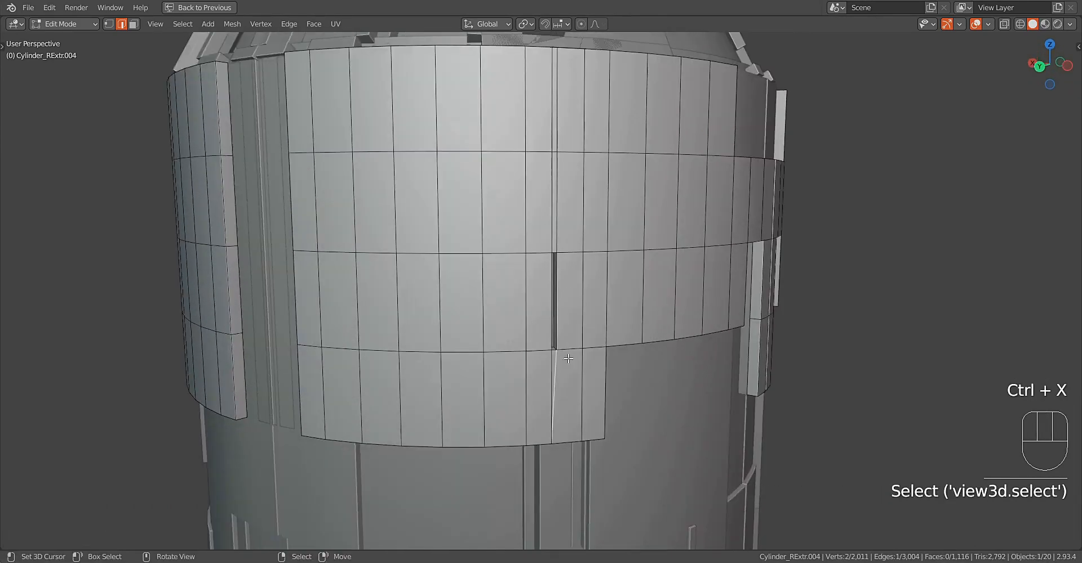
scroll(568, 359, "down", 3)
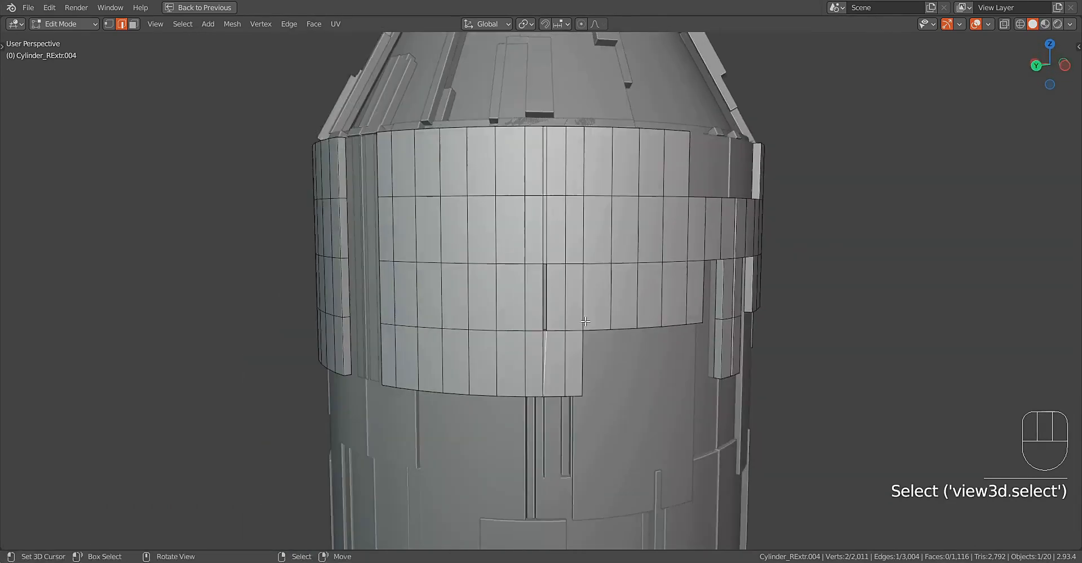
Step: Circle-select the block of faces beside the slot on the raised band
key("alt+a")
key("Tab")
key("Tab")
key("3")
key("c")
left_click_drag(536, 231, 569, 324)
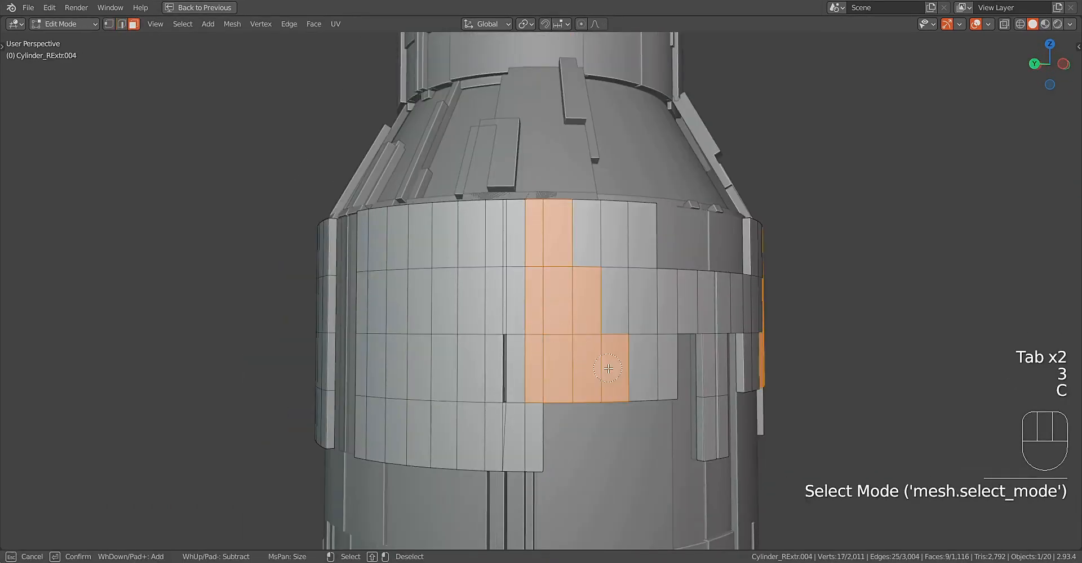
mouse_move(608, 368)
left_mouse_down()
mouse_move(589, 245)
mouse_move(643, 238)
left_mouse_up()
middle_click_drag(642, 238, 608, 242)
right_click(692, 307, "shift")
Step: Add the wide panel faces on the next side of the raised band to the selection
key("Tab")
scroll(616, 309, "down", 4)
middle_click_drag(616, 309, 699, 316)
key("Tab")
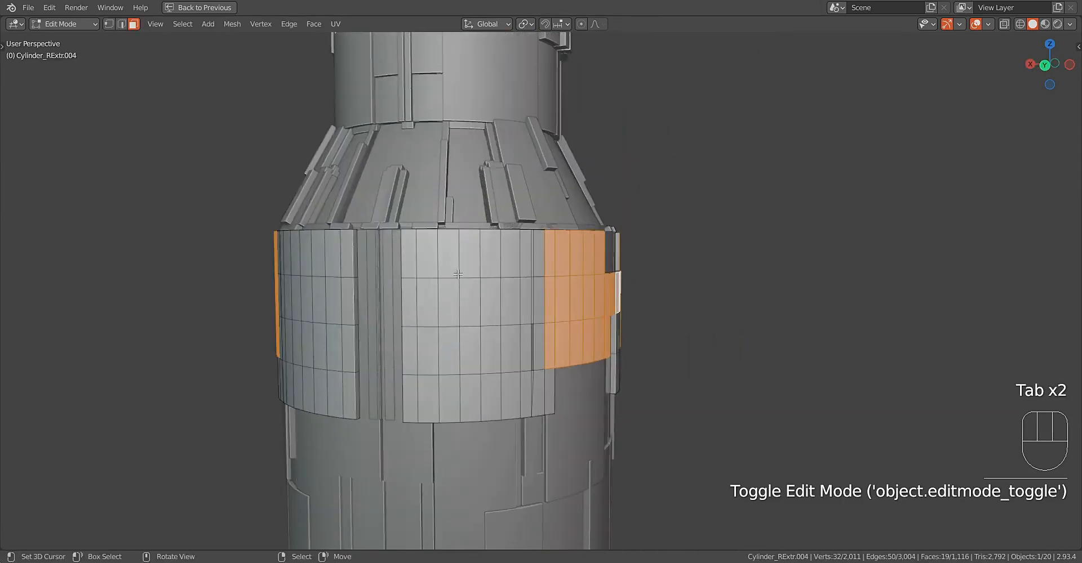
key("c")
left_click_drag(457, 274, 498, 267)
left_click_drag(501, 333, 505, 358)
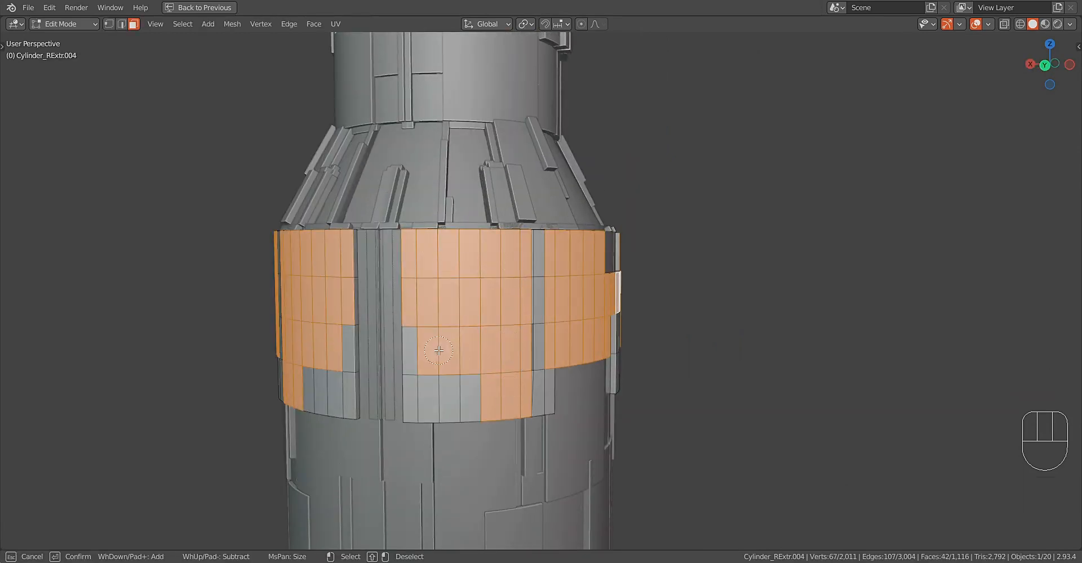
right_click(428, 383)
Step: Hide the overlays and run Random Panels on the selected band faces with 0 Cuts
key("Tab")
scroll(681, 272, "down", 6)
middle_click_drag(752, 276, 681, 272)
key("shift+alt+z")
scroll(680, 271, "up", 3)
key("shift+q")
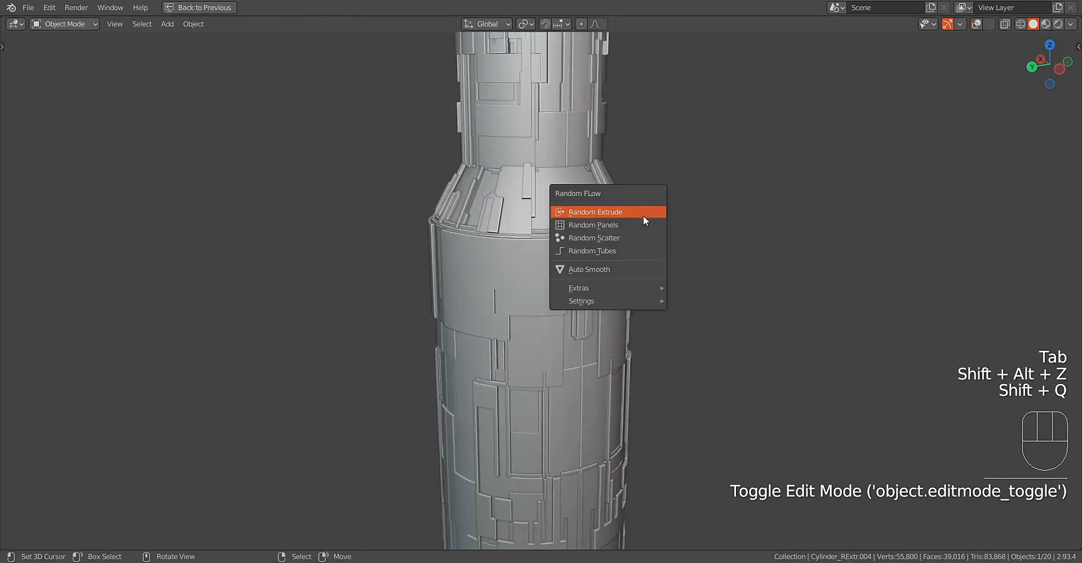
left_click(643, 224)
scroll(736, 318, "up", 1, "ctrl")
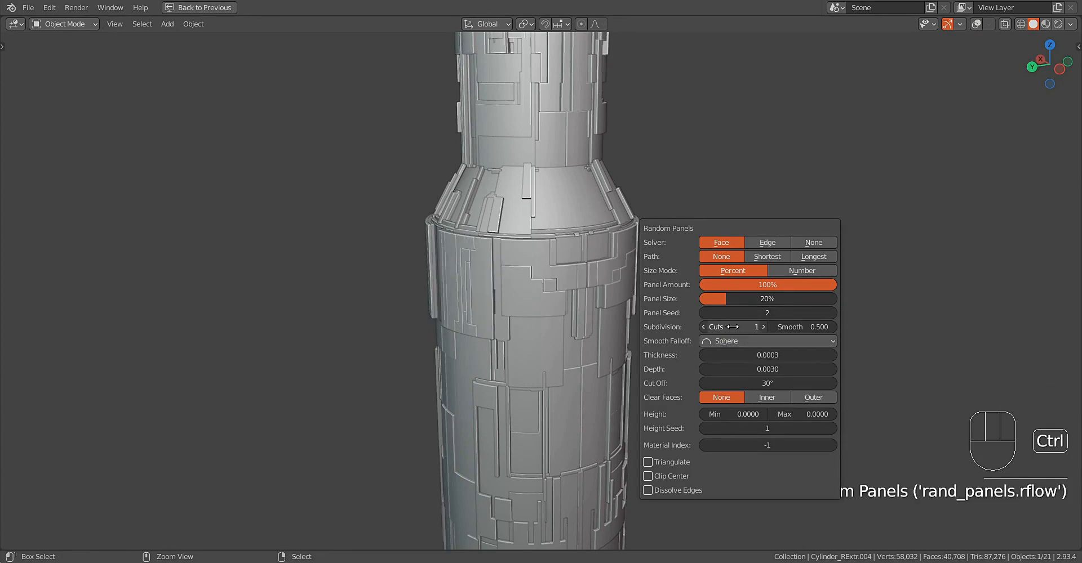
scroll(733, 327, "down", 1, "ctrl")
Step: Set the Panel Seed of the band's Random Panels to 8
middle_click_drag(442, 340, 595, 258)
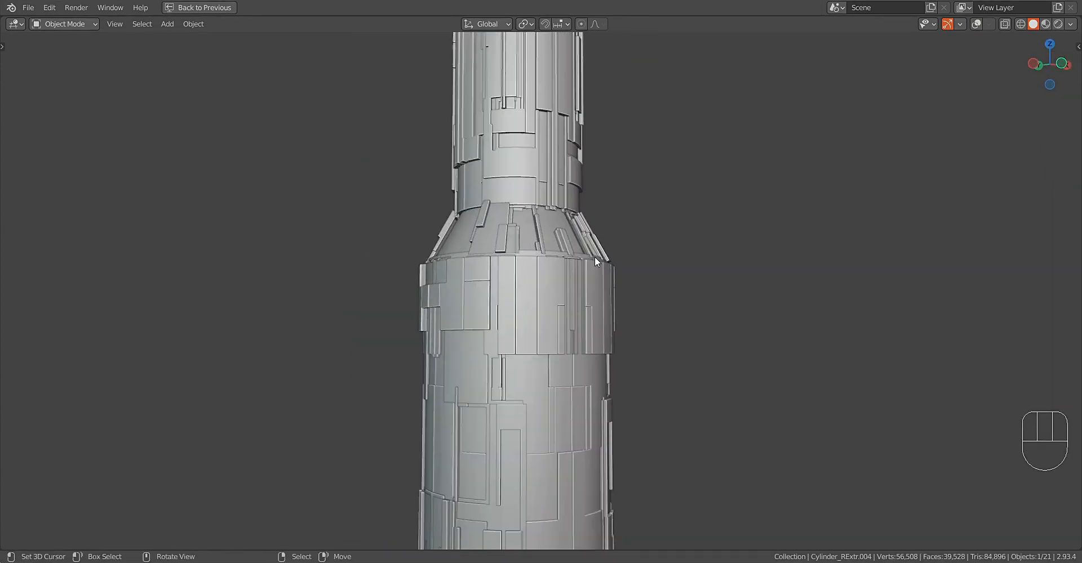
key("F9")
scroll(707, 346, "up", 1, "ctrl")
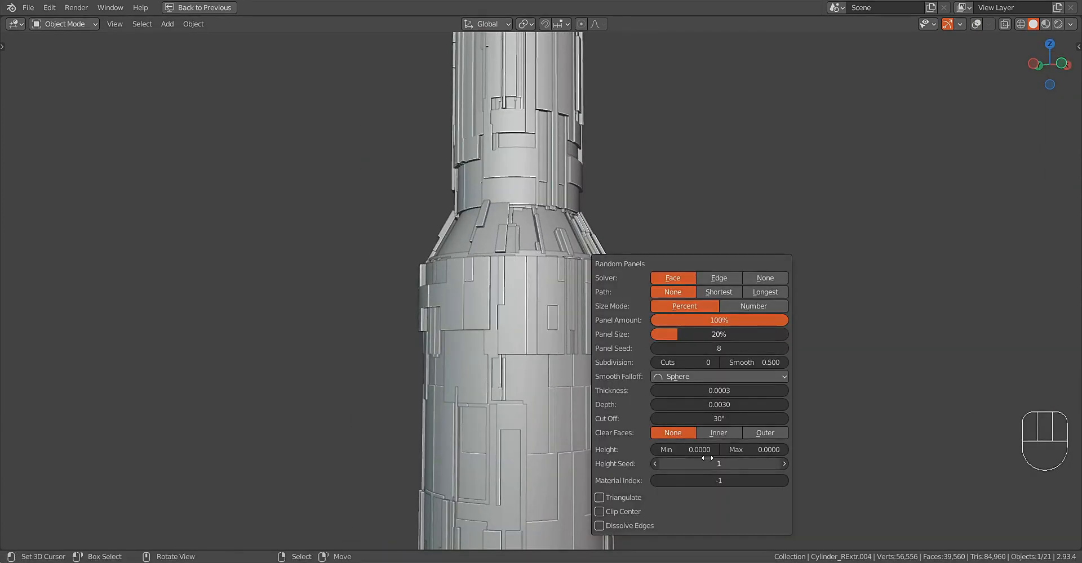
Step: Show the overlays and dissolve the redundant edges across the whole panel mesh on the main cylinder
scroll(481, 329, "up", 3)
middle_click_drag(482, 329, 621, 345)
scroll(601, 361, "down", 6)
scroll(621, 343, "up", 4)
key("Tab")
key("shift+alt+z")
key("alt+a")
scroll(563, 367, "up", 1)
key("Tab")
key("Tab")
key("a")
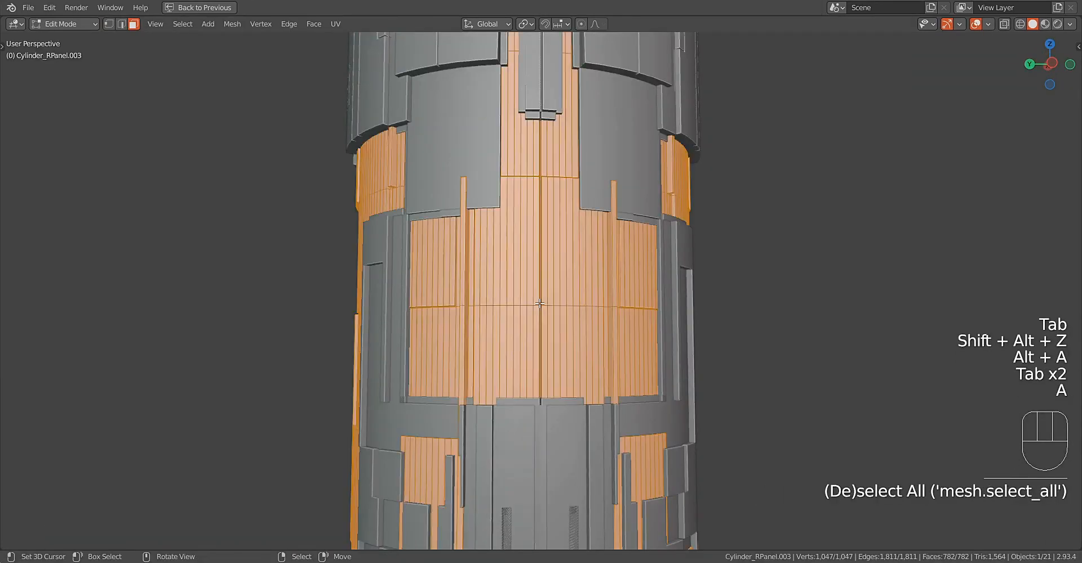
key("x")
left_click(530, 391)
key("Tab")
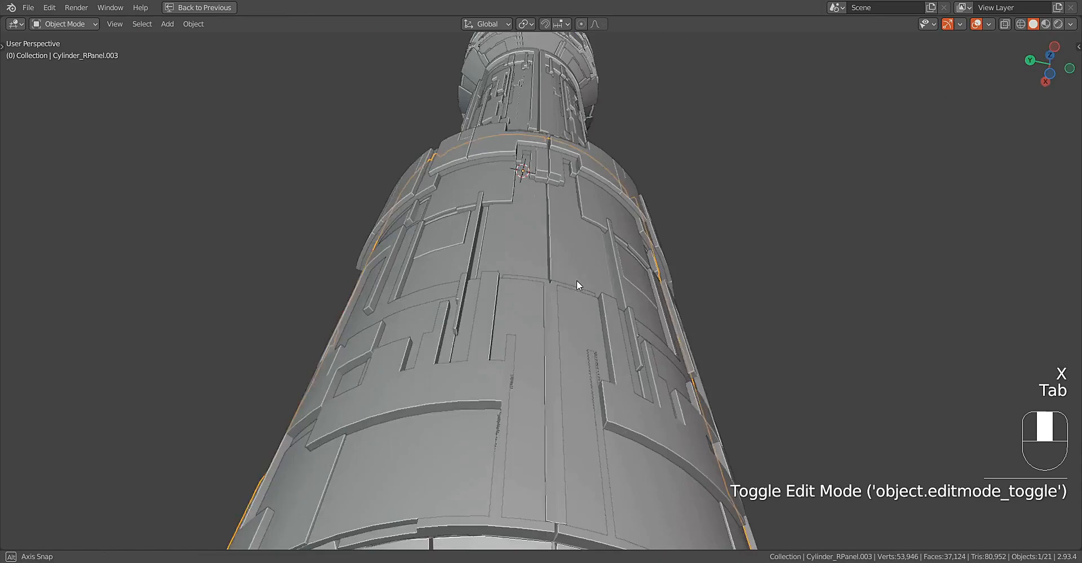
Step: Undo the edge dissolve on the main cylinder's panel mesh and clear the object selection
middle_click_drag(576, 279, 571, 387)
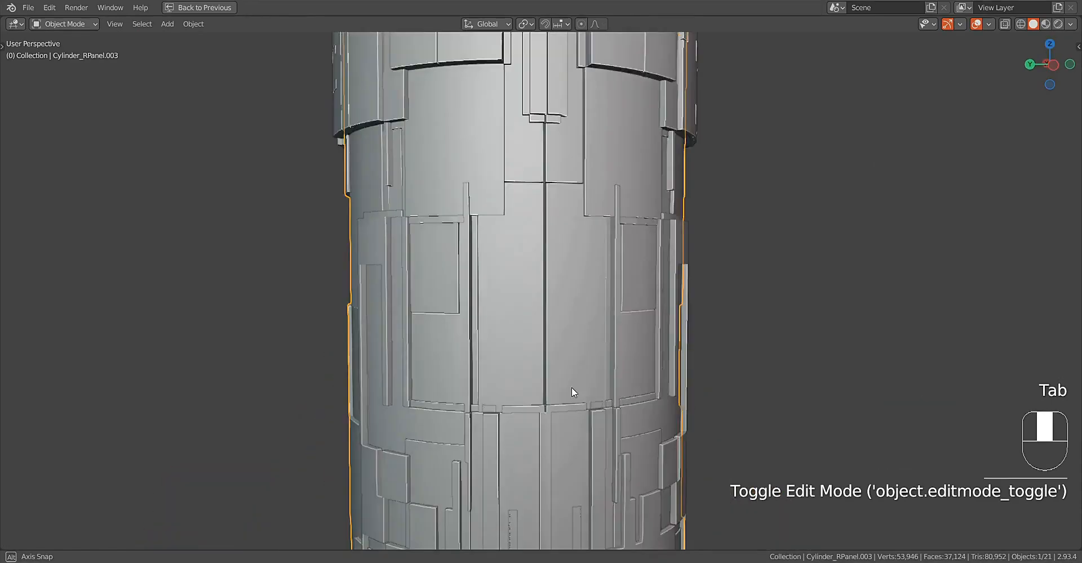
key("Tab")
key("ctrl+z")
key("ctrl+z")
key("ctrl+z")
key("alt+a")
key("Tab")
key("alt+a")
Step: On the upper body's extruded mesh Cylinder_RExtr, select the face loops around the wide sections above and below the raised band
middle_click_drag(591, 349, 569, 324, "shift")
scroll(569, 324, "up", 4)
middle_click_drag(569, 324, 556, 330)
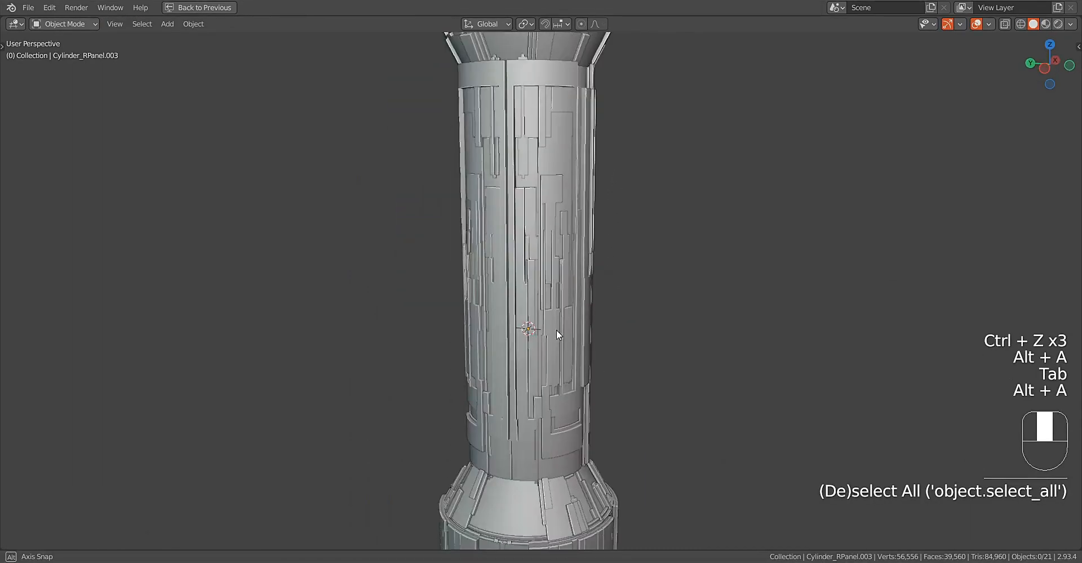
middle_click_drag(552, 270, 569, 389, "shift")
middle_click_drag(615, 257, 598, 282)
scroll(584, 332, "up", 2)
right_click(584, 335)
key("Tab")
key("alt+a")
scroll(577, 309, "up", 2)
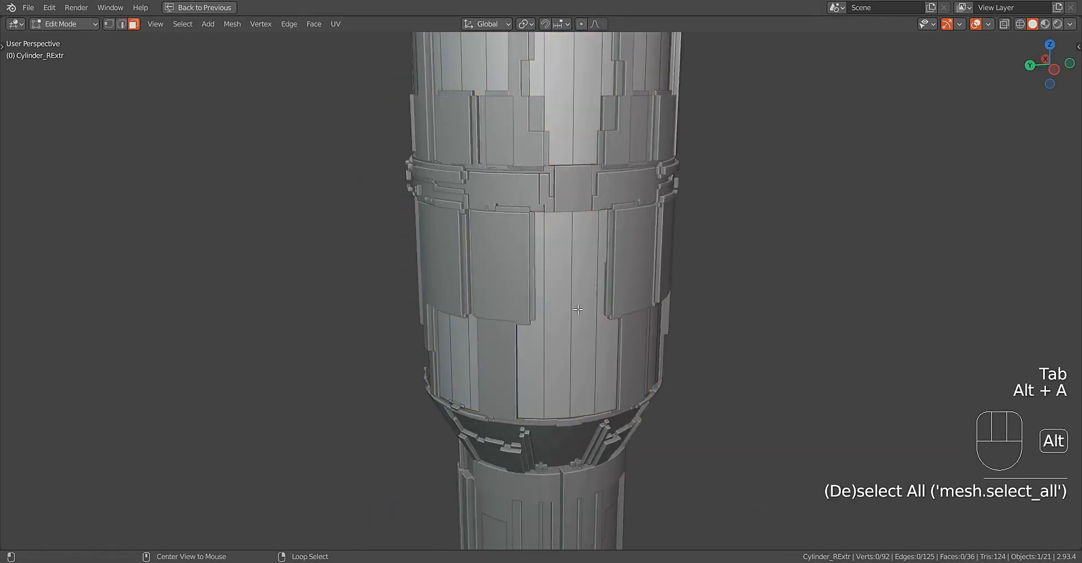
right_click(570, 306, "alt+shift")
right_click(573, 138, "alt+shift")
key("Tab")
scroll(665, 225, "down", 5)
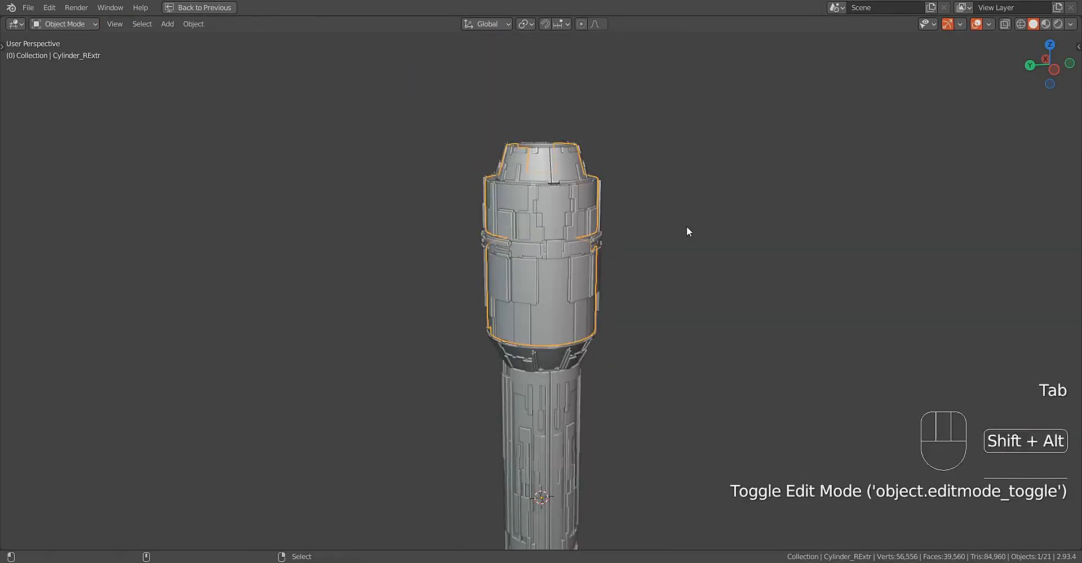
Step: Run Random Panels on the selected loops with Panel Seed 3, 9 Cuts and Max Height 0.0080, and save the file
key("shift+alt+z")
scroll(687, 225, "up", 2)
key("shift+q")
key("shift+q")
left_click(705, 202)
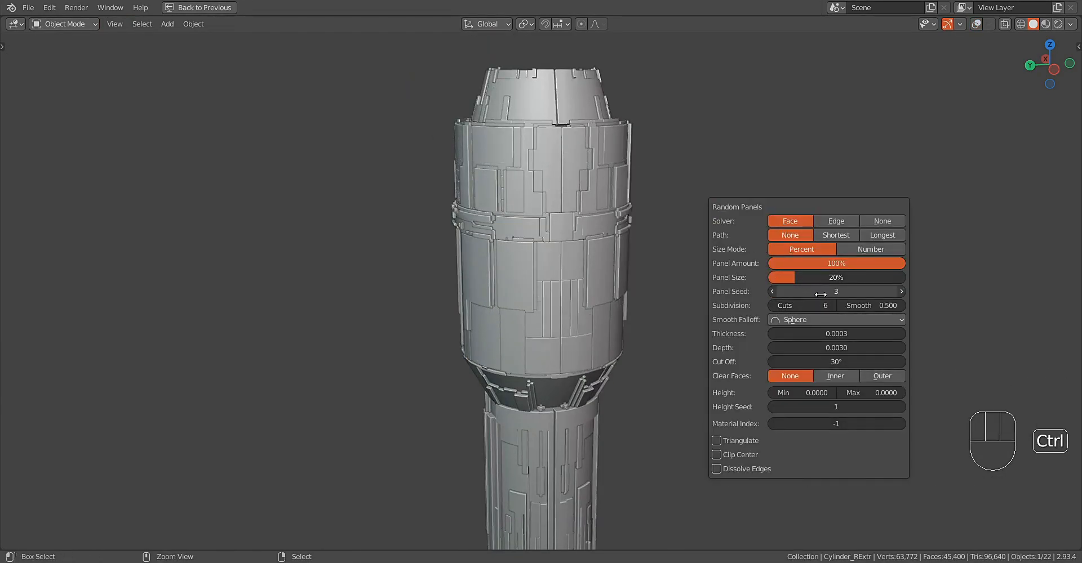
left_click_drag(862, 392, 879, 392)
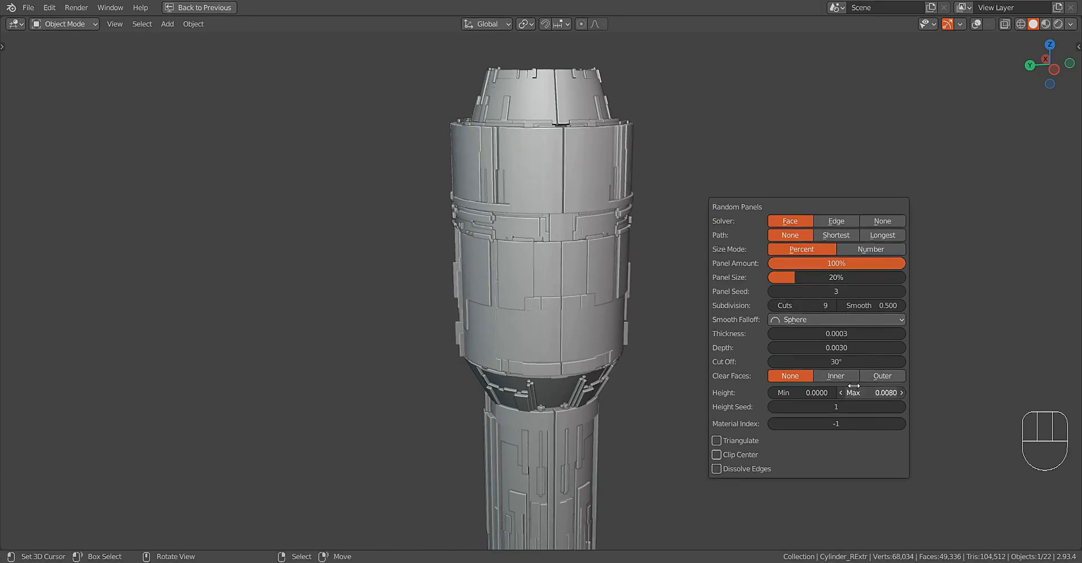
middle_click_drag(854, 386, 629, 217)
middle_click_drag(630, 217, 637, 290, "shift")
key("ctrl+s")
Step: Run Random Panels on the flat ring at the open end of the base cylinder's end cap
middle_click_drag(637, 290, 590, 254)
middle_click_drag(591, 253, 541, 179, "shift")
key("Tab")
key("shift+alt+z")
key("alt+a")
key("Tab")
key("shift+alt+z")
key("shift+q")
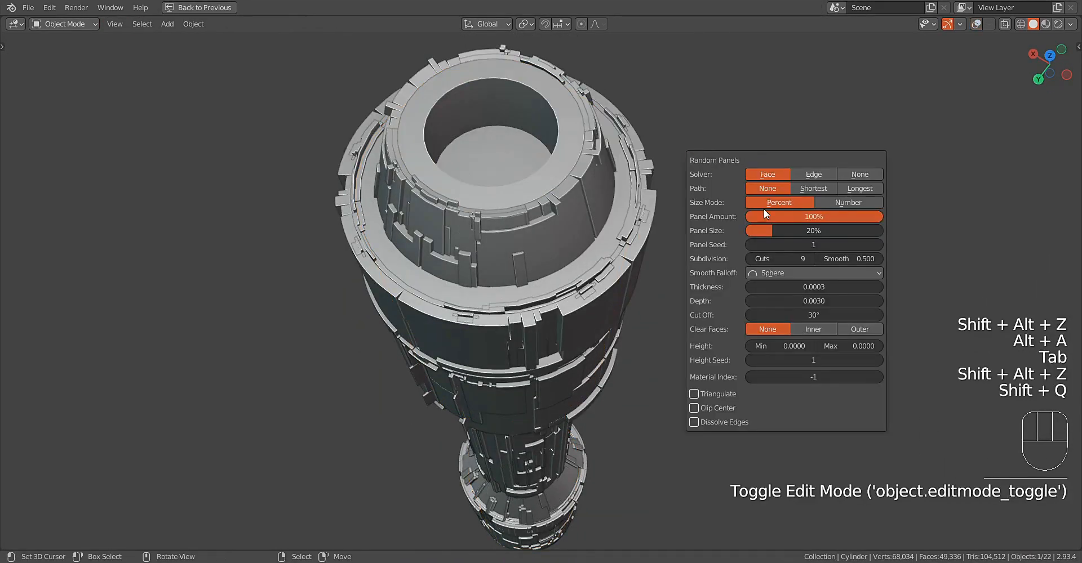
scroll(790, 259, "down", 7, "ctrl")
scroll(790, 259, "down", 1, "ctrl")
Step: Select all the generated panel and extrude objects, leaving out the base cylinder, and hide the overlays
middle_click_drag(625, 180, 648, 203, "ctrl")
middle_click_drag(642, 264, 623, 202, "ctrl")
middle_click_drag(623, 202, 598, 279, "ctrl")
middle_click_drag(592, 286, 591, 81, "shift")
right_click(569, 117)
middle_click_drag(664, 96, 628, 203, "shift")
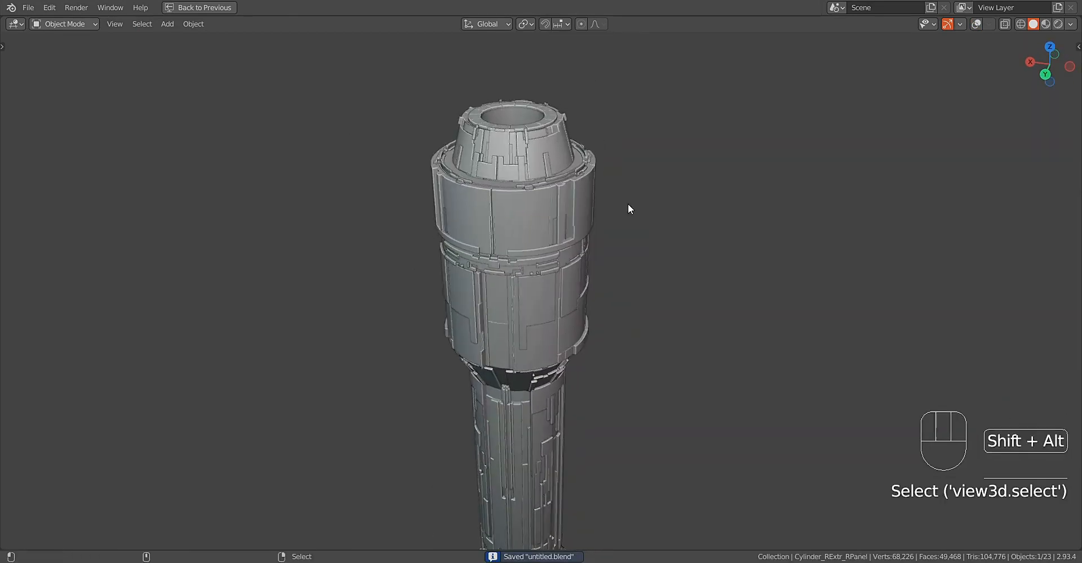
key("shift+alt+z")
key("ctrl+space")
key("alt+a")
left_click(962, 91)
scroll(960, 129, "down", 8)
left_click(959, 172, "shift")
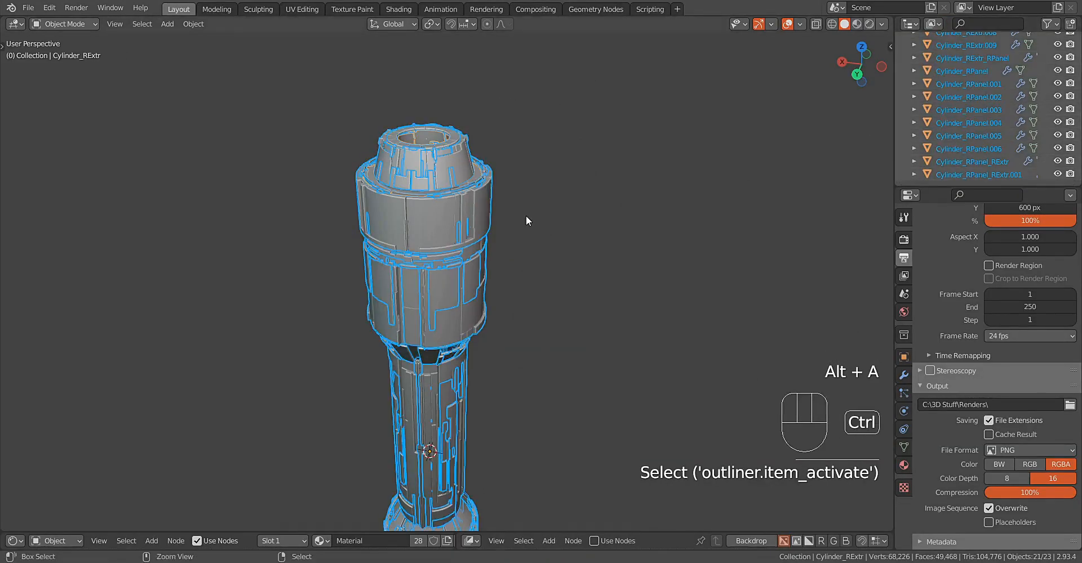
key("ctrl+space")
key("shift+alt+z")
Step: Try moving the selected detail objects along the X axis away from the base cylinder
key("g")
right_click(694, 217)
mouse_move(635, 212)
middle_mouse_down("ctrl")
mouse_move(629, 270)
mouse_move(629, 205)
middle_mouse_up("ctrl")
key("g")
middle_click(676, 210)
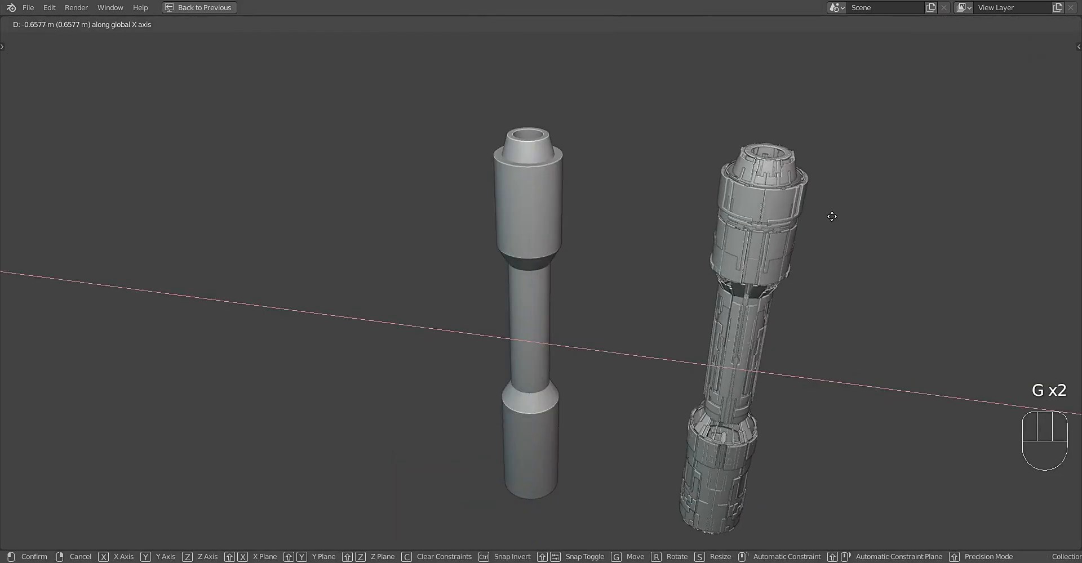
right_click(823, 216)
Step: Try Random Flow's Clean Up on the selected detail objects with Clip Center and Remove Singles
middle_click_drag(603, 254, 636, 166, "ctrl")
key("shift+q")
mouse_move(643, 226)
left_click(709, 239)
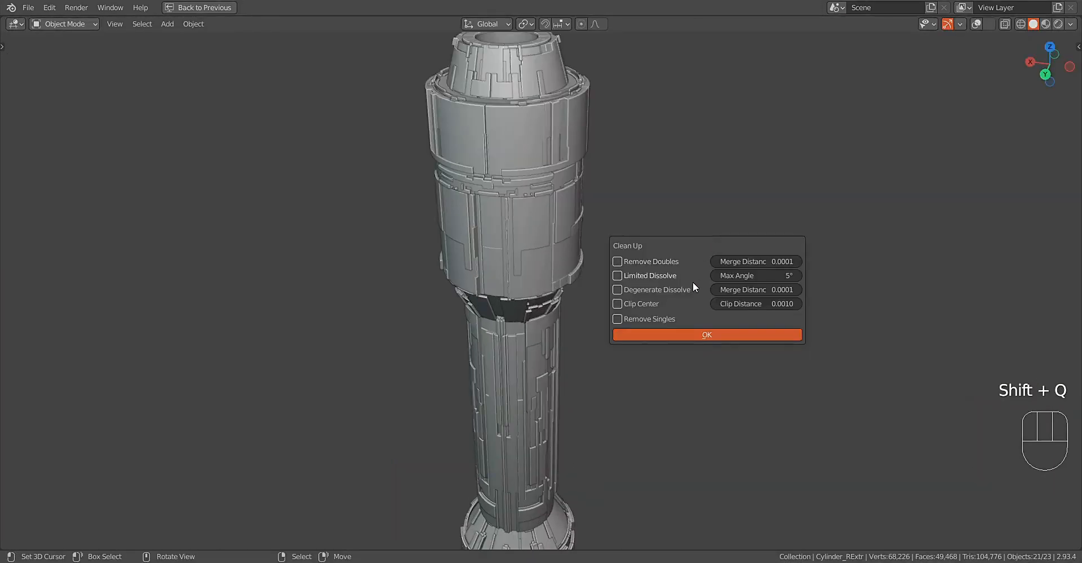
left_click(677, 348)
scroll(521, 212, "up", 2)
middle_click_drag(489, 248, 459, 261)
scroll(600, 289, "up", 3)
scroll(598, 277, "down", 4)
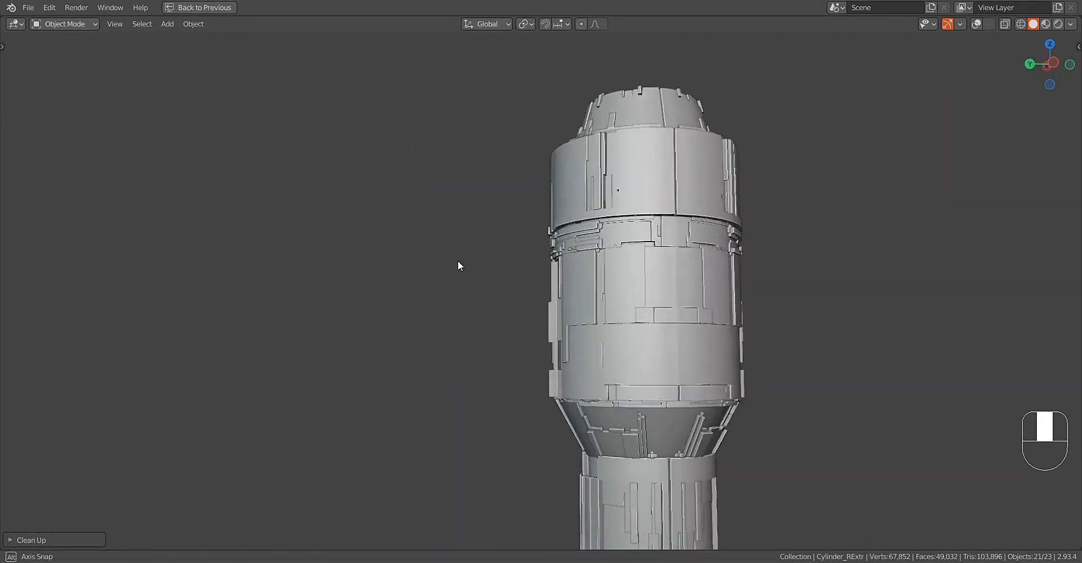
scroll(627, 249, "up", 3)
key("F9")
key("ctrl+z")
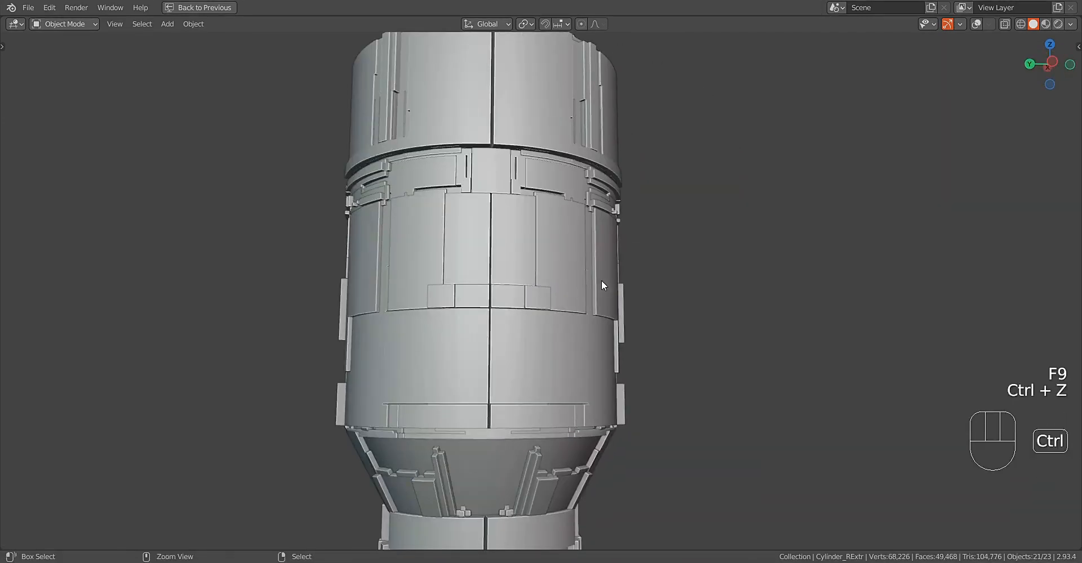
Step: Try Clean Up again on the detail objects with Clip Center and Remove Singles, adjusting the Clip Distance to 0.0021
key("shift+q")
left_click(733, 243)
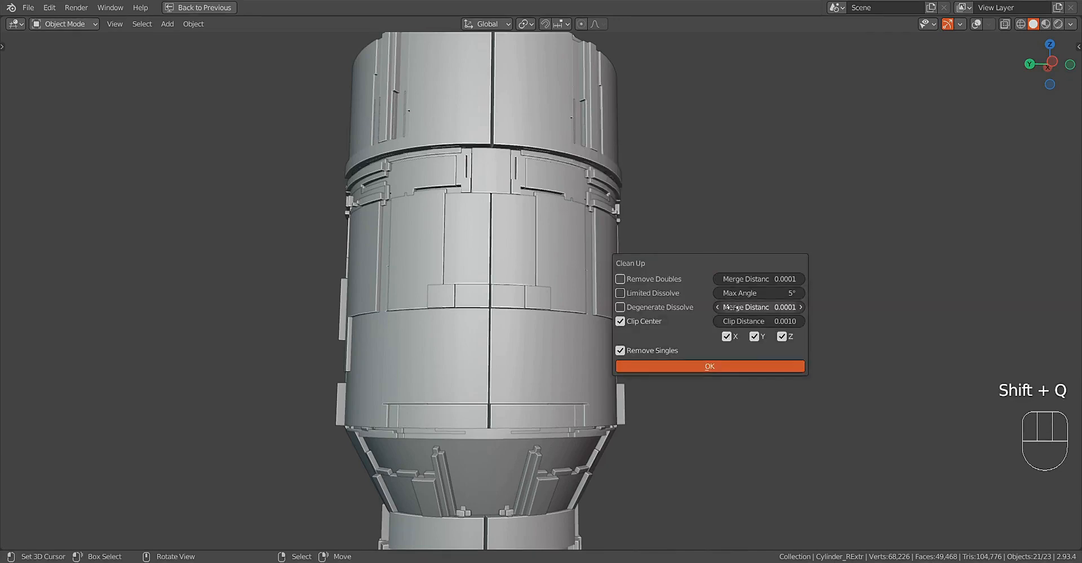
left_click(731, 365)
key("F9")
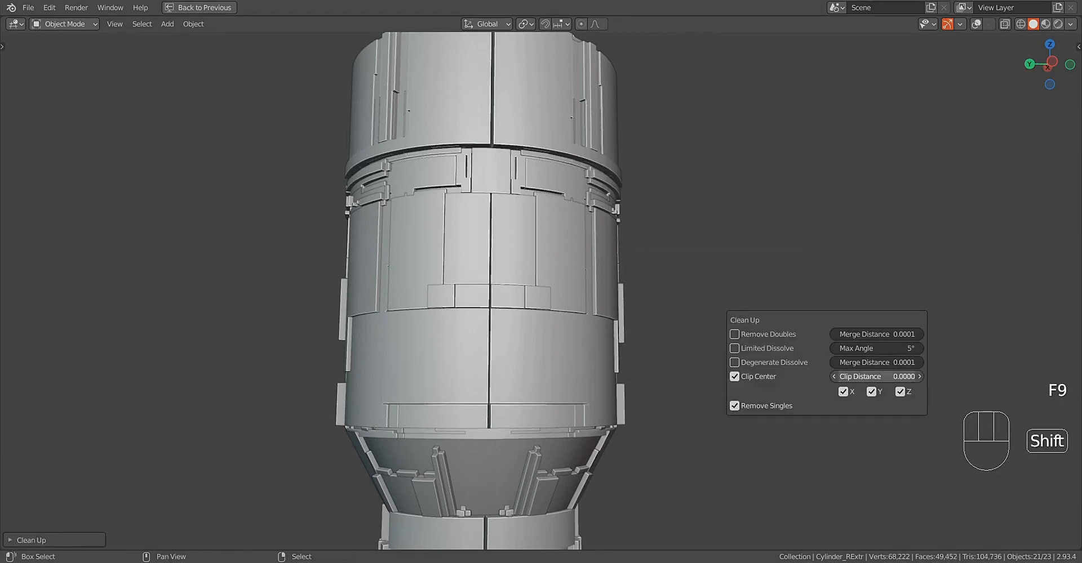
Step: Try dissolving the redundant edges across the whole Cylinder_RExtr_RPanel mesh on the upper body
scroll(501, 276, "down", 4)
middle_click_drag(495, 276, 544, 325)
middle_click_drag(545, 327, 548, 312, "shift")
scroll(549, 312, "up", 1)
middle_click_drag(549, 312, 576, 271)
scroll(563, 231, "up", 2)
right_click(548, 195)
key("Tab")
key("shift+alt+z")
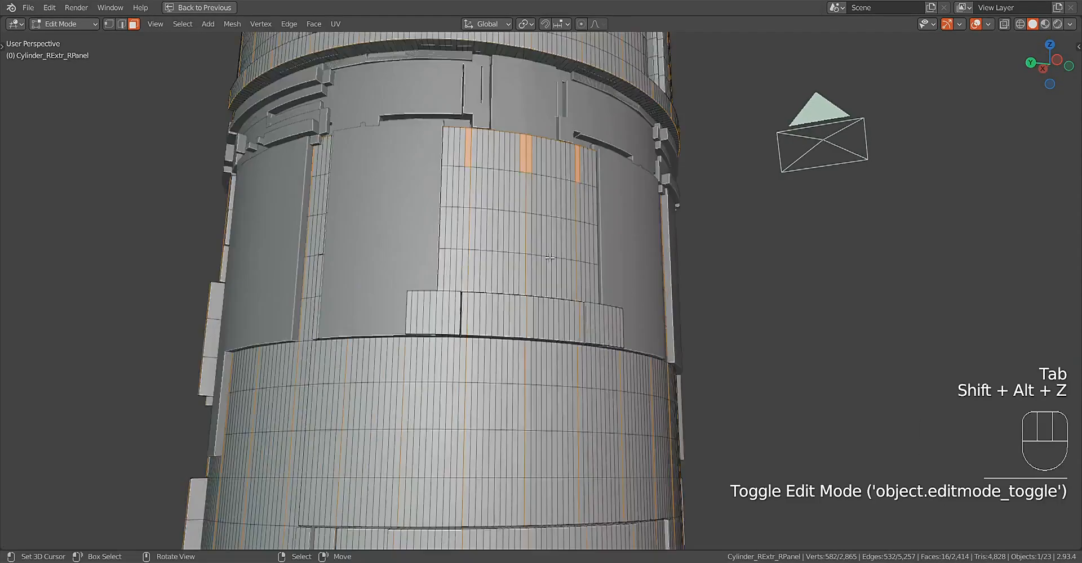
scroll(558, 243, "down", 5)
key("a")
key("x")
left_click(559, 245)
key("Tab")
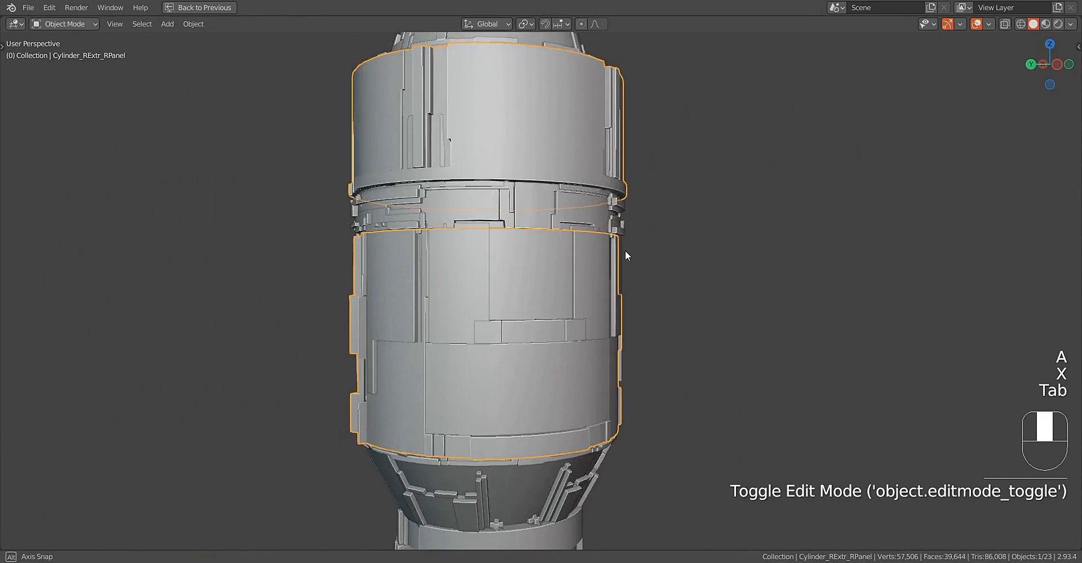
Step: Undo the edge dissolve on the upper body's panels and the preceding Clean Up
key("Tab")
key("ctrl+z")
key("ctrl+z")
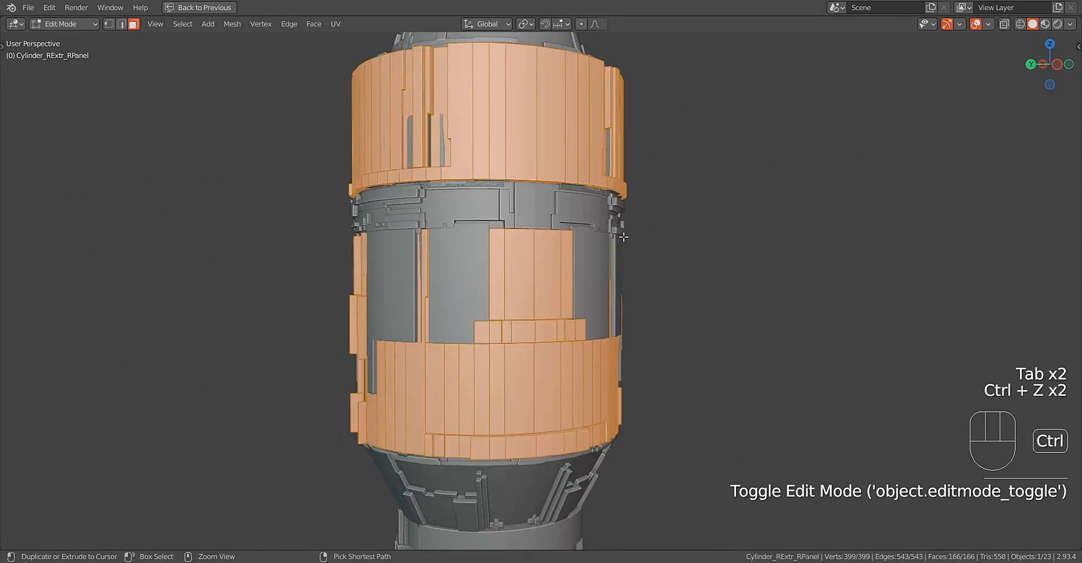
key("ctrl+z")
key("ctrl+z")
key("Tab")
key("ctrl+z")
key("ctrl+z")
key("ctrl+z")
key("ctrl+z")
key("ctrl+z")
Step: Reselect all the generated panel and extrude objects and hide the overlays
scroll(624, 242, "down", 3)
key("ctrl+space")
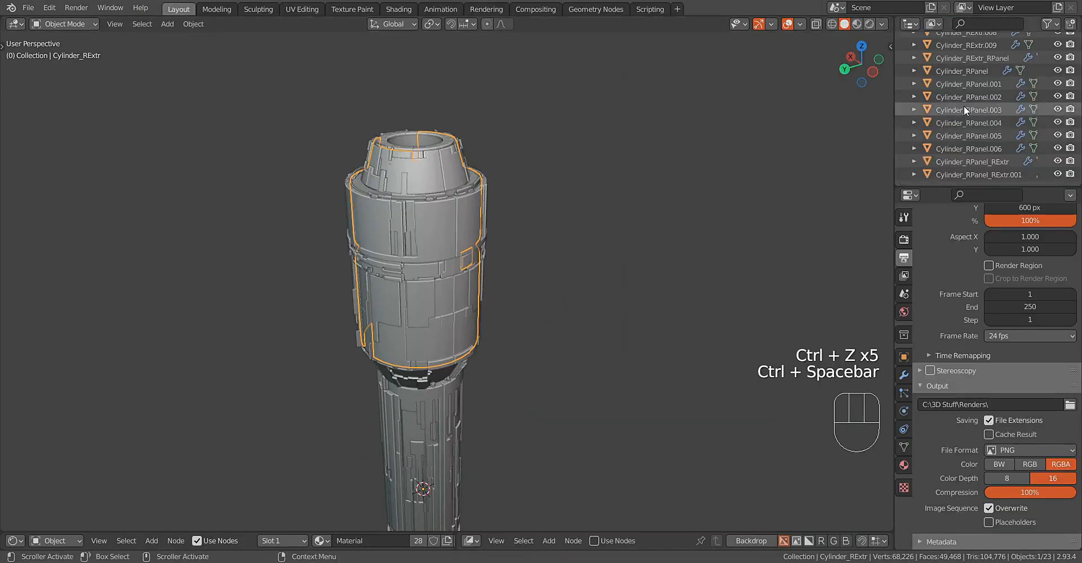
left_click(957, 169, "shift")
key("ctrl+space")
key("shift+alt+z")
scroll(586, 199, "up", 2)
Step: Clean up the selected objects with Limited Dissolve at Max Angle 1°, Clip Center at 0.0021 and Remove Singles
key("shift+q")
mouse_move(606, 199)
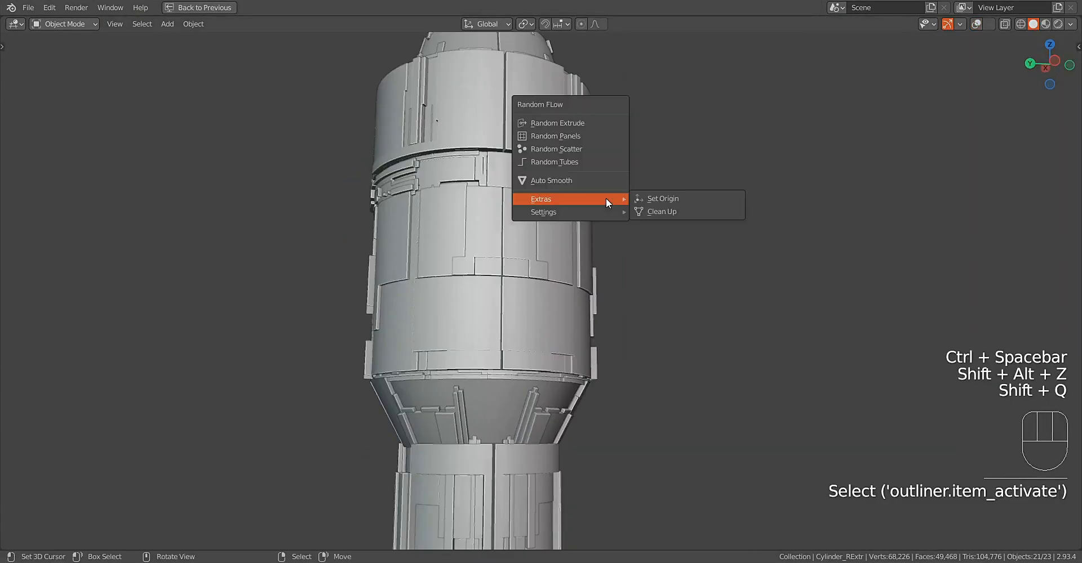
left_click(665, 212)
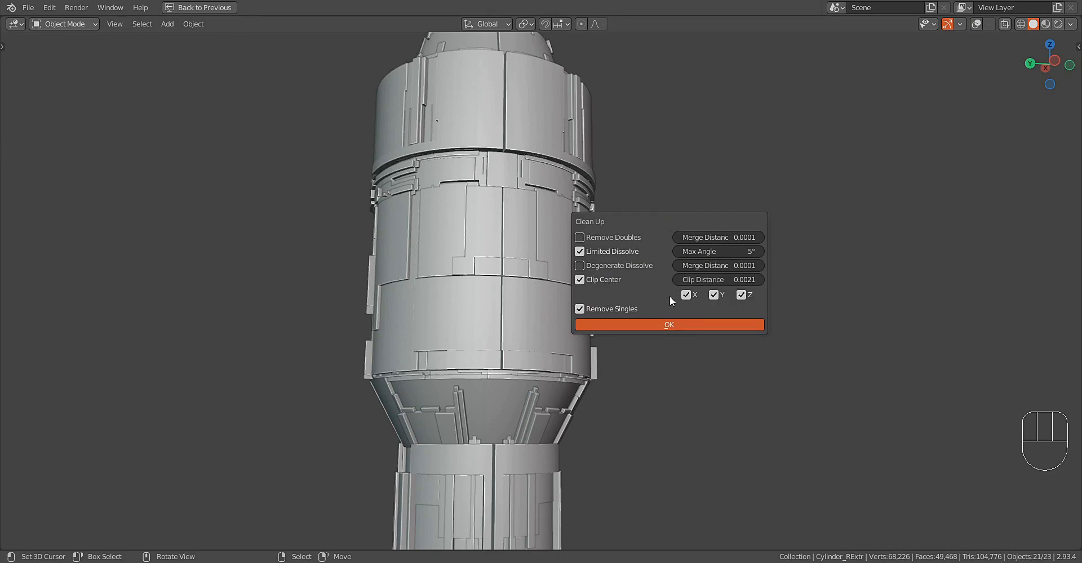
key("Return")
key("F9")
left_click(767, 310)
type("5d")
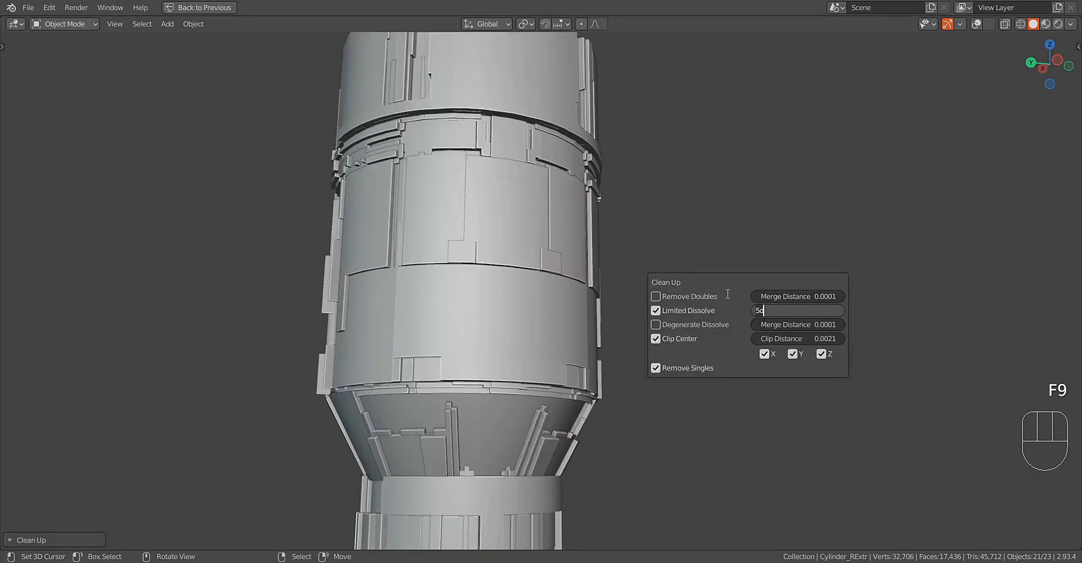
left_click(755, 311)
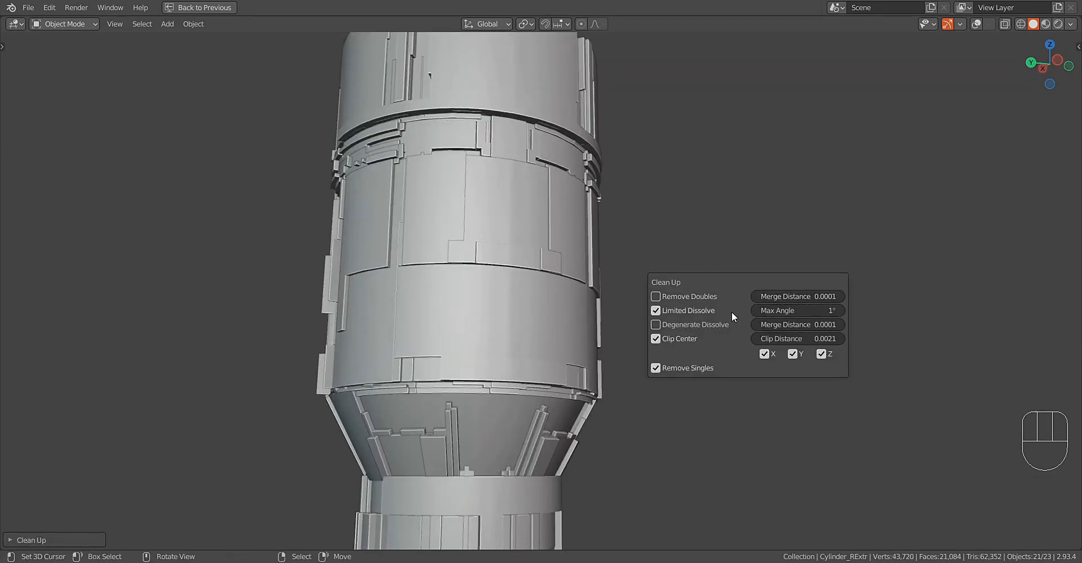
Step: Examine the cleaned-up panels along the body, the lower section and the open end cap for shading or geometry problems
scroll(541, 236, "down", 4)
mouse_move(534, 226)
middle_mouse_down()
mouse_move(531, 292)
mouse_move(536, 214)
middle_mouse_up()
scroll(558, 271, "down", 2)
middle_click_drag(572, 304, 611, 121, "shift")
middle_click_drag(617, 186, 616, 230)
middle_click(638, 223, "alt")
scroll(618, 233, "down", 6)
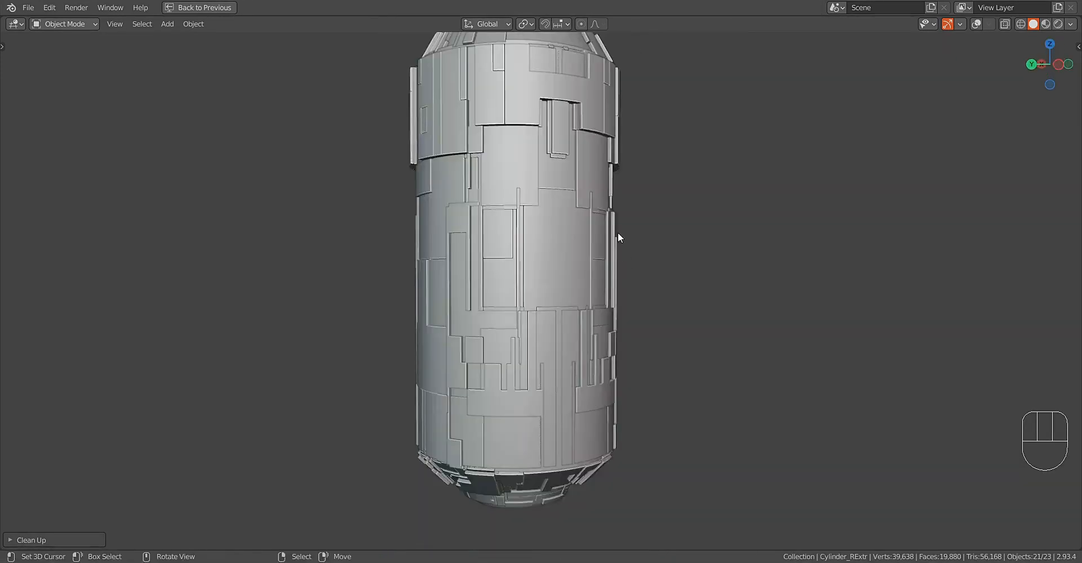
middle_click_drag(647, 160, 638, 355, "shift")
middle_click_drag(630, 279, 631, 338)
scroll(569, 203, "up", 5)
middle_click(562, 192, "alt")
middle_click_drag(562, 191, 634, 208)
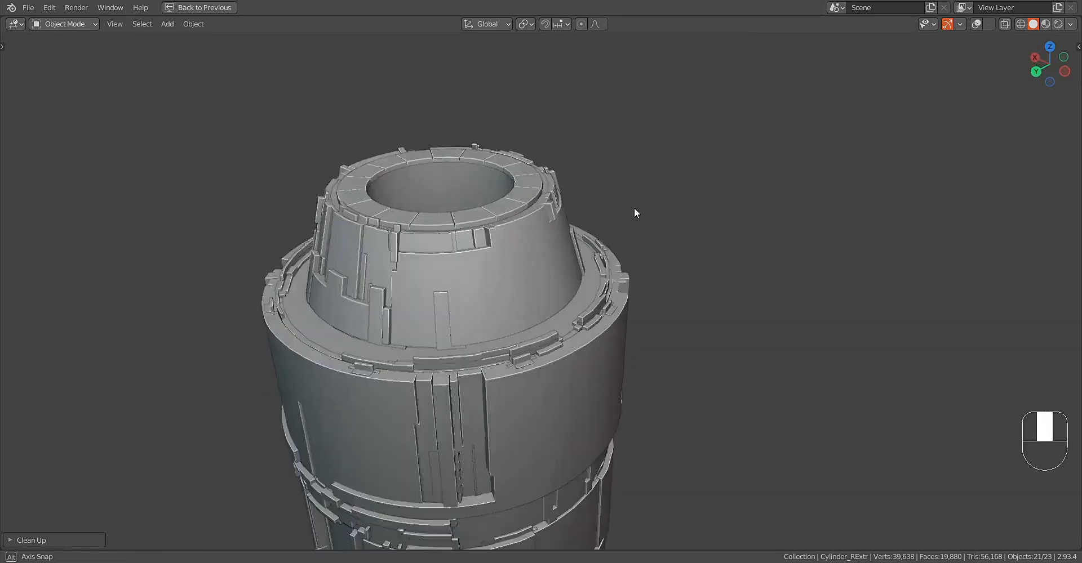
Step: Save the file with the whole cleaned-up structure in view
scroll(625, 217, "down", 6)
middle_click_drag(592, 276, 671, 138, "shift")
middle_click_drag(386, 253, 630, 195, "shift")
scroll(526, 141, "down", 2)
key("ctrl+s")
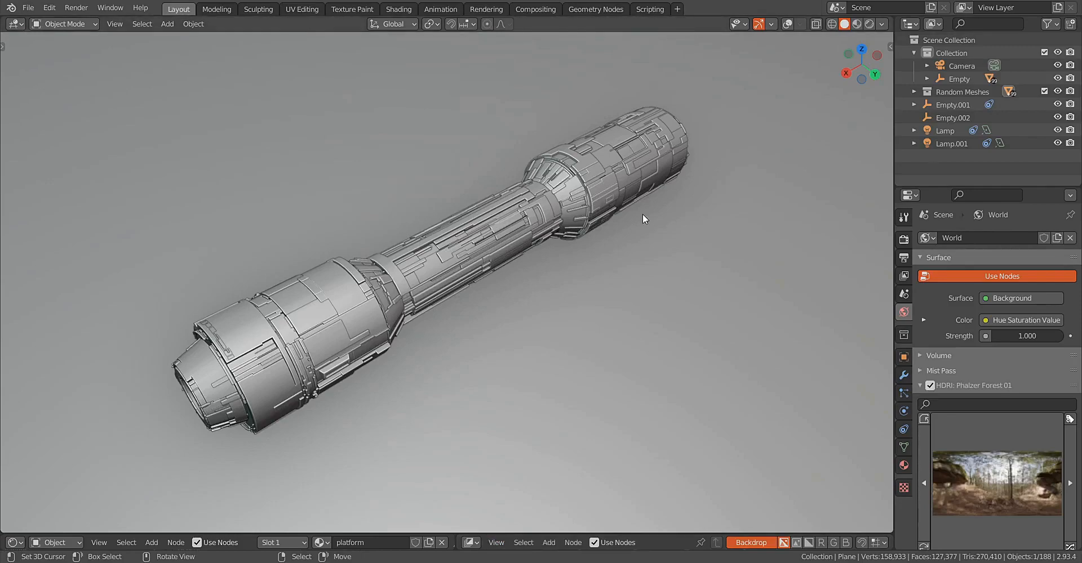
Step: Maximize the viewport of the finished scene and switch it to rendered shading
key("ctrl+space")
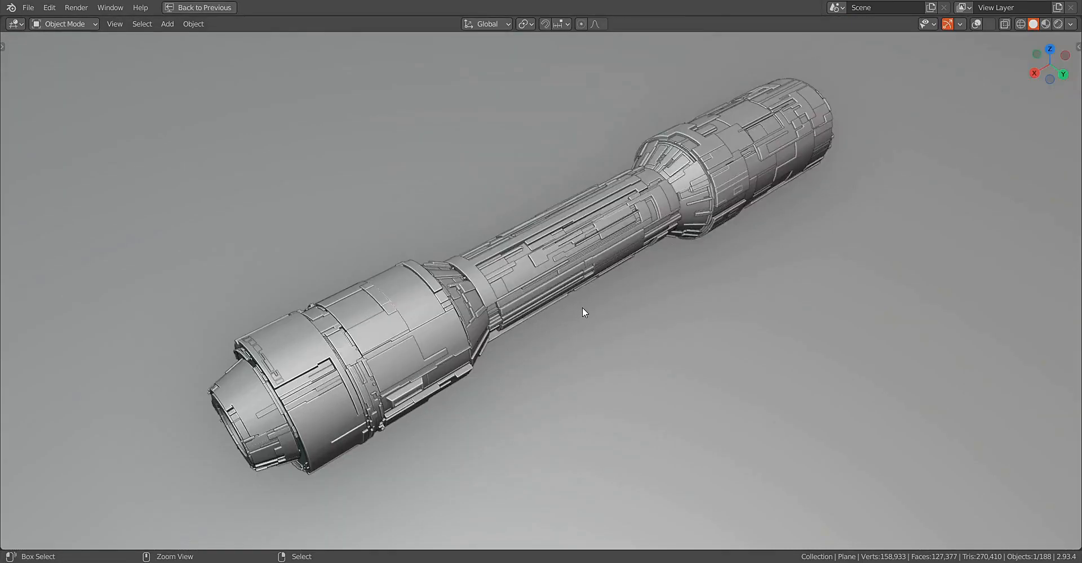
mouse_move(582, 306)
middle_mouse_down()
mouse_move(536, 311)
mouse_move(665, 324)
mouse_move(630, 296)
mouse_move(614, 313)
mouse_move(762, 310)
mouse_move(689, 299)
mouse_move(617, 315)
mouse_move(701, 339)
mouse_move(613, 342)
middle_mouse_up()
key("z")
left_click(702, 252)
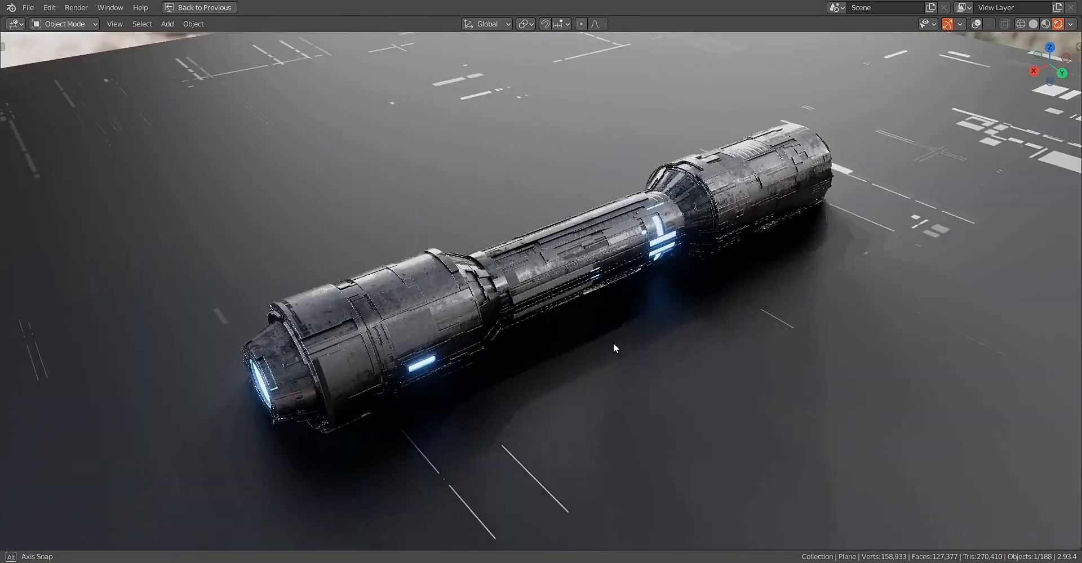
Step: Select a panel object on the hilt and show its light_saber_metal material in a maximized shader node editor
key("ctrl+space")
left_click(353, 319)
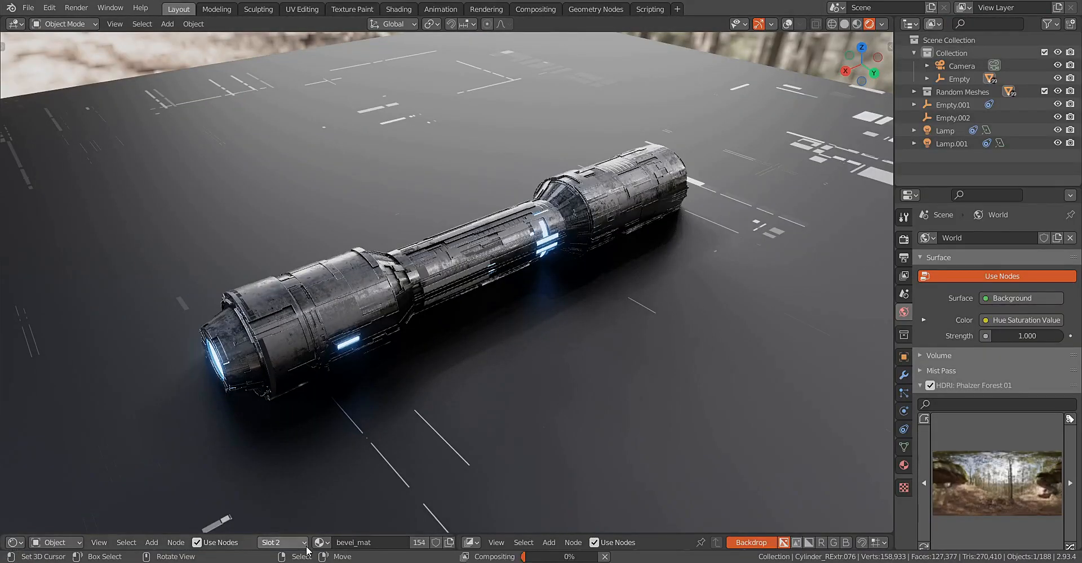
key("ctrl+space")
key("ctrl+space")
left_click(904, 465)
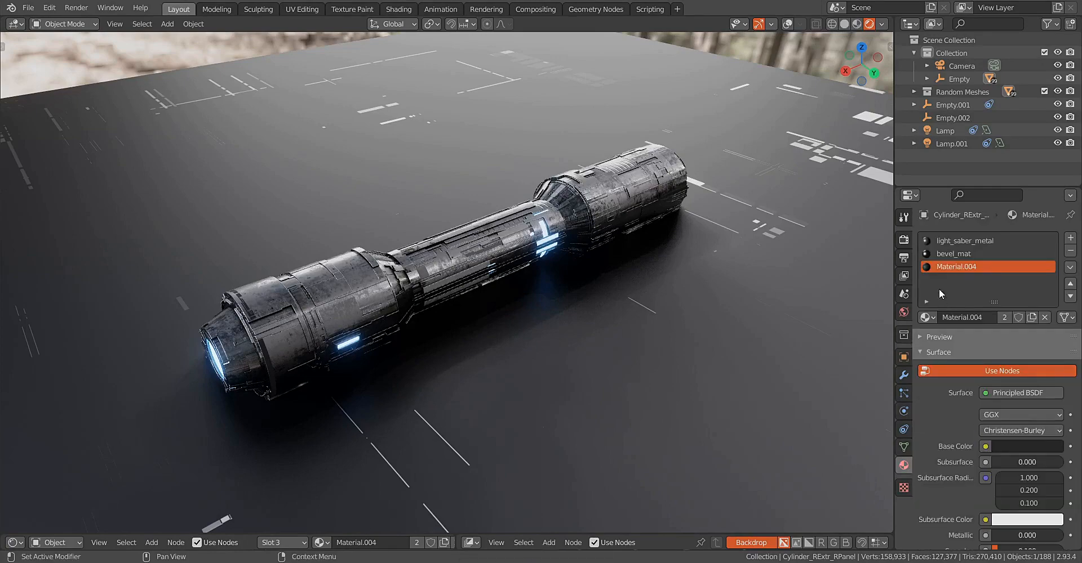
left_click(948, 241)
key("ctrl+space")
scroll(759, 288, "down", 7)
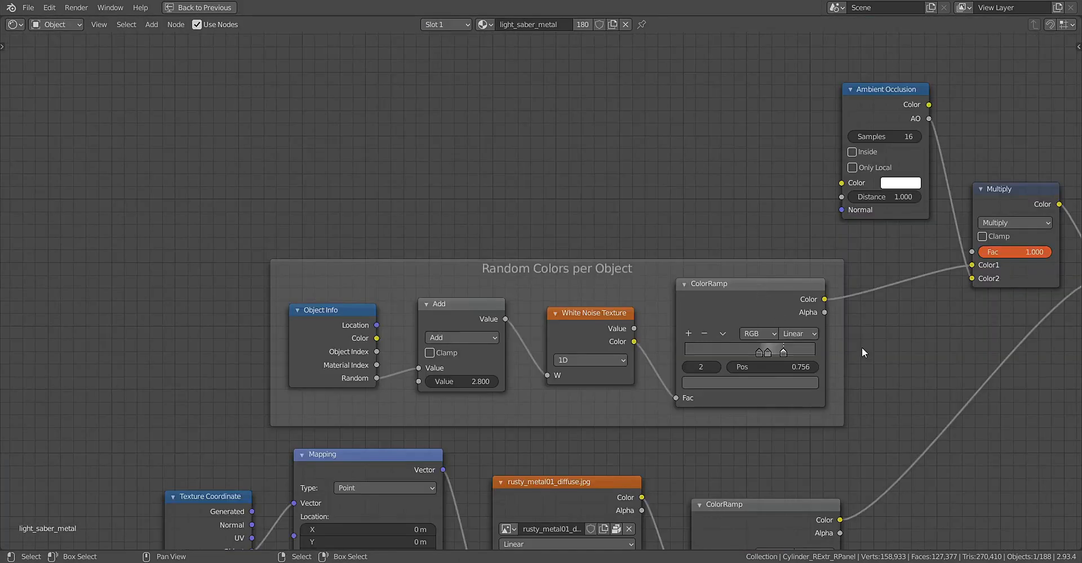
Step: Examine the material's random colour, random emission and random stripe bump node groups and how they feed the shader
middle_click_drag(1001, 344, 706, 267)
scroll(707, 267, "down", 4)
middle_click_drag(911, 295, 353, 278)
scroll(350, 287, "down", 2)
middle_click_drag(338, 348, 850, 43)
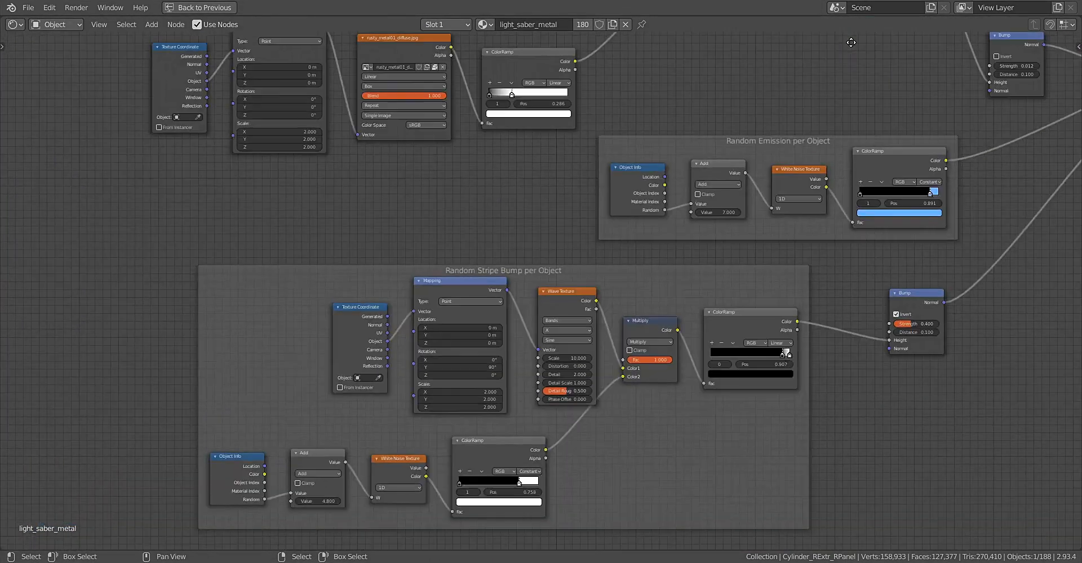
middle_click_drag(716, 118, 475, 413)
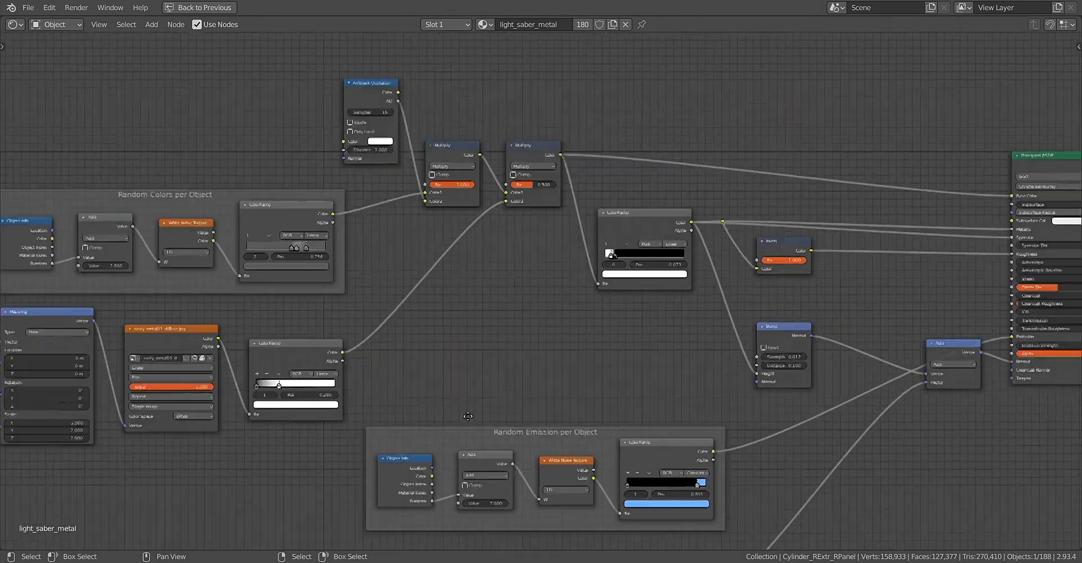
scroll(475, 413, "down", 3)
middle_click_drag(720, 318, 604, 265)
Step: Leave the shader nodes and maximize the compositor node tree with its render backdrop
key("ctrl+space")
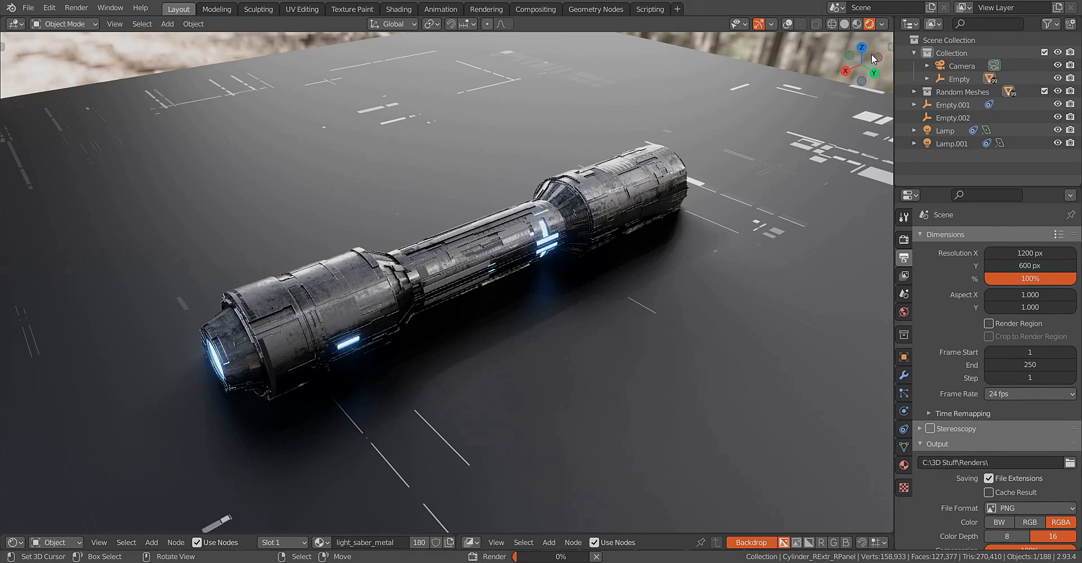
key("ctrl+space")
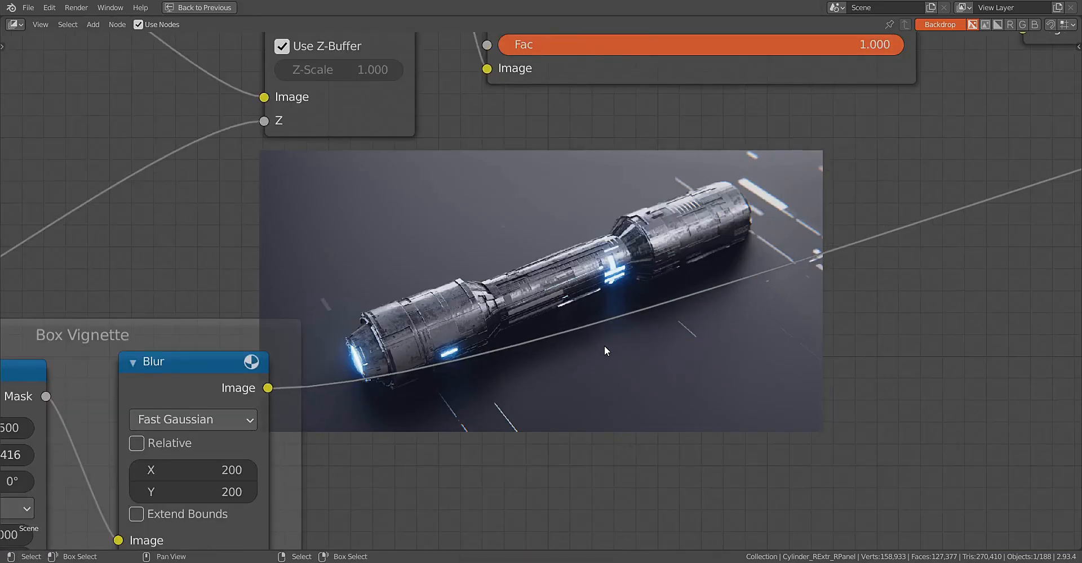
Step: Enlarge the render backdrop to fill the compositor and unmute the final Multiply node fed by the Box Mask
key("alt+v")
key("alt+v")
key("alt+v")
key("v")
scroll(604, 346, "down", 12)
middle_click_drag(845, 214, 535, 316)
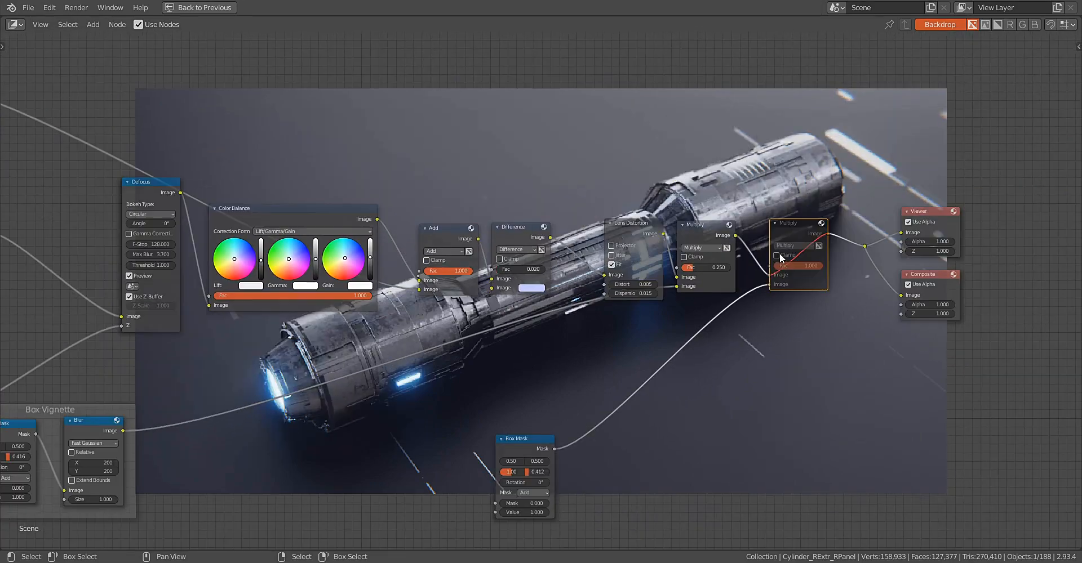
key("m")
Step: Examine the compositing chain from Render Layers to the final Multiply node, and switch back to the maximized rendered 3D viewport
scroll(297, 386, "down", 5)
middle_click_drag(297, 386, 705, 328)
scroll(400, 283, "up", 7)
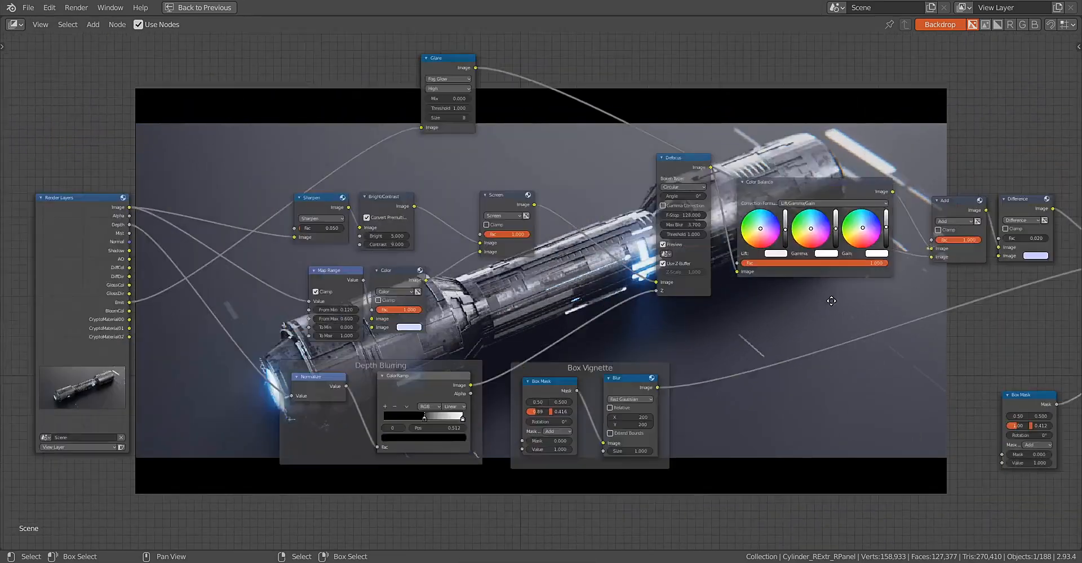
middle_click_drag(399, 282, 447, 247)
scroll(624, 269, "down", 3)
middle_click_drag(624, 269, 703, 302)
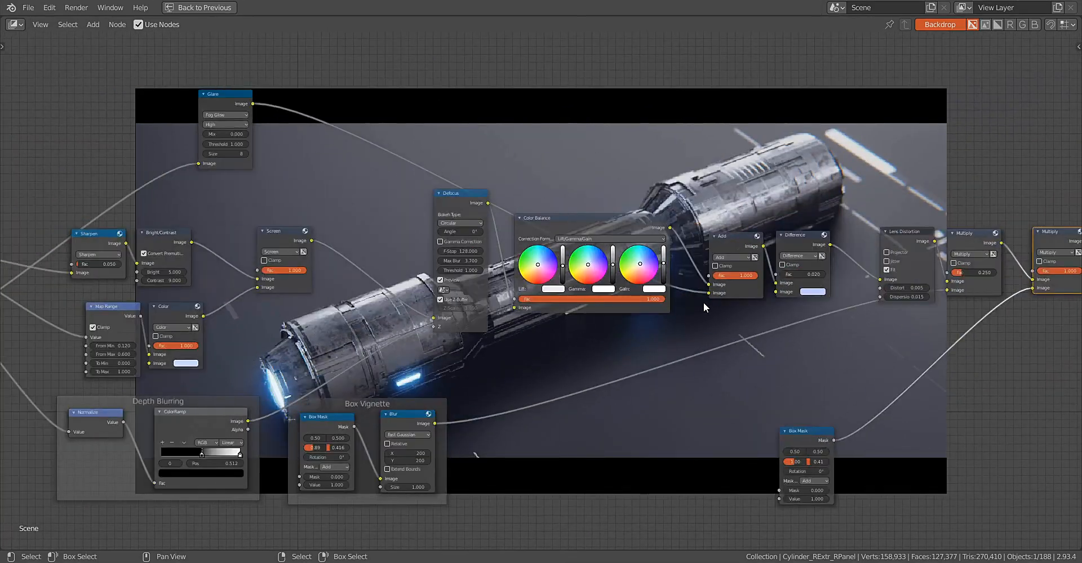
key("ctrl+space")
key("ctrl+space")
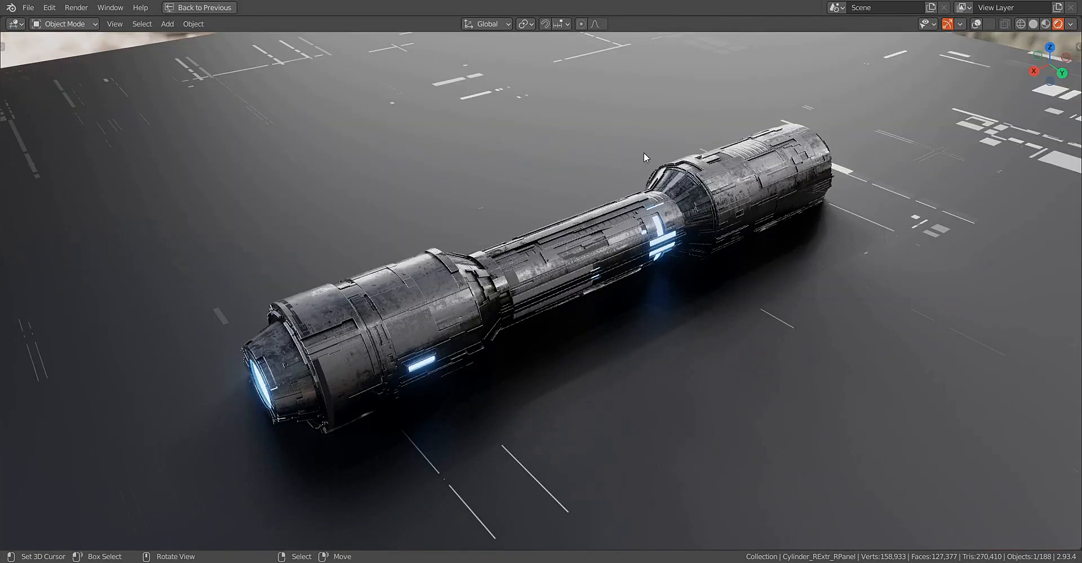